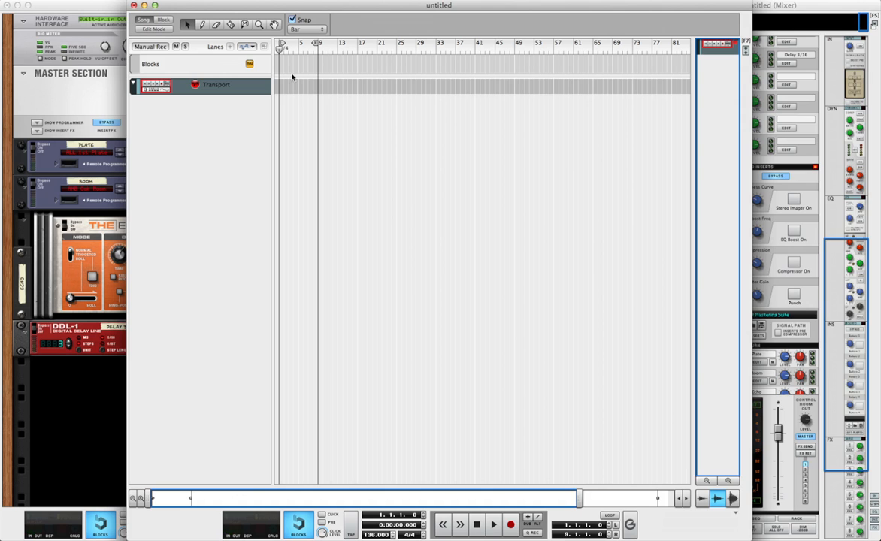
Show the tool window and collapse the two RV7000 reverbs, The Echo and the DDL-1 delay in the rack.
key(F8)
click(9, 406)
click(22, 328)
click(23, 220)
click(23, 183)
click(22, 148)
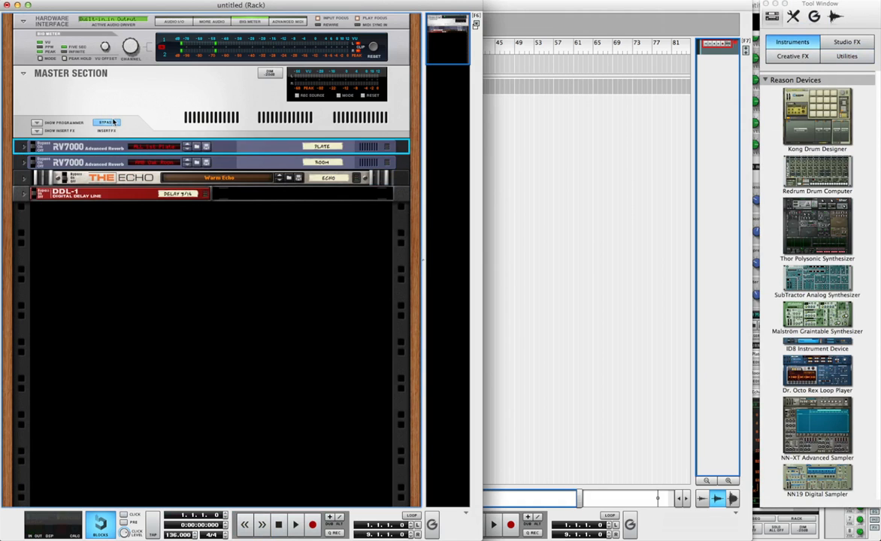
Turn off the Master Section's insert FX bypass and leave its insert effects hidden.
click(113, 122)
click(36, 130)
click(755, 6)
drag(728, 4, 689, 2)
click(528, 145)
click(51, 408)
click(36, 131)
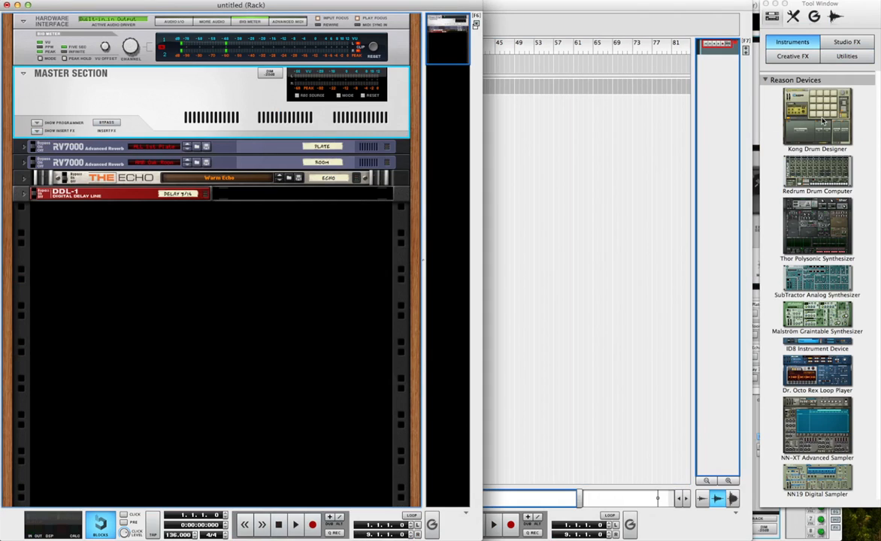
Add a Kong Drum Designer to the rack below the DDL-1 and audition pad 1.
drag(822, 120, 208, 319)
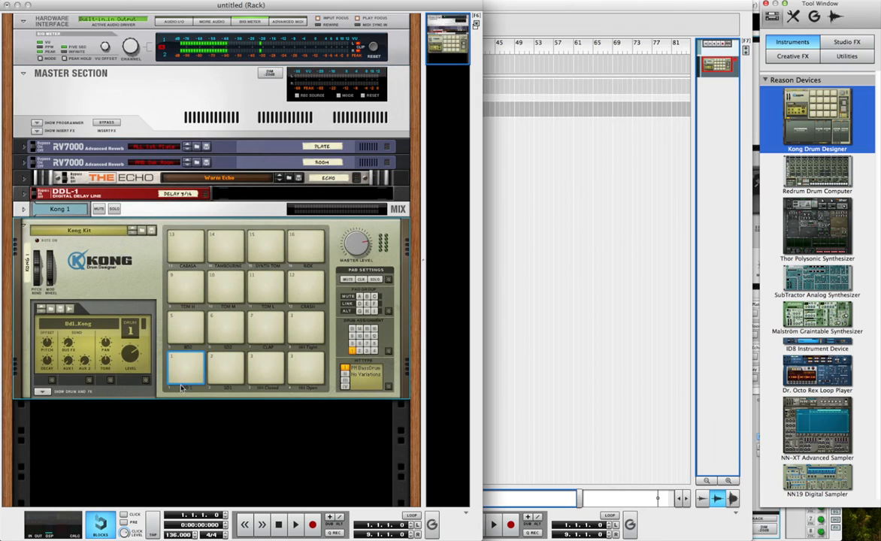
click(170, 359)
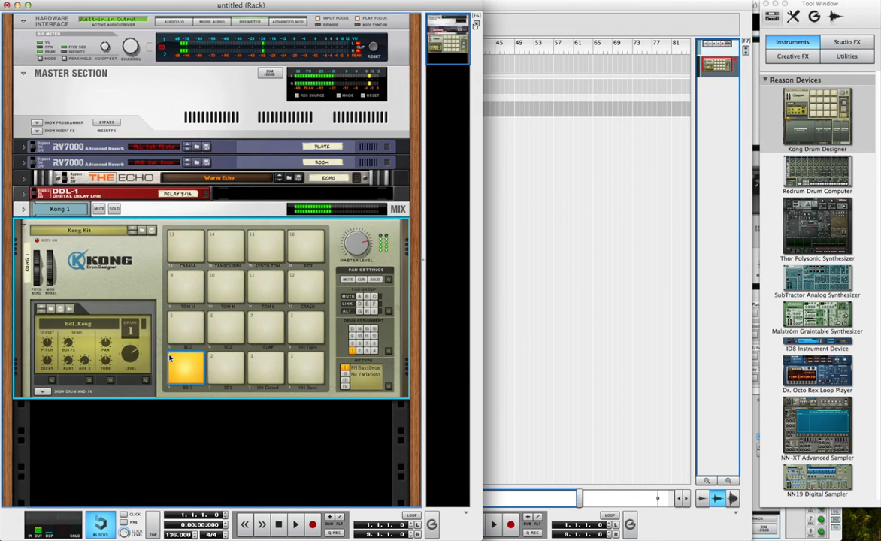
Load the Bd1_Baller_PB.drum patch for Kong's drum 1 and audition the pad.
click(77, 323)
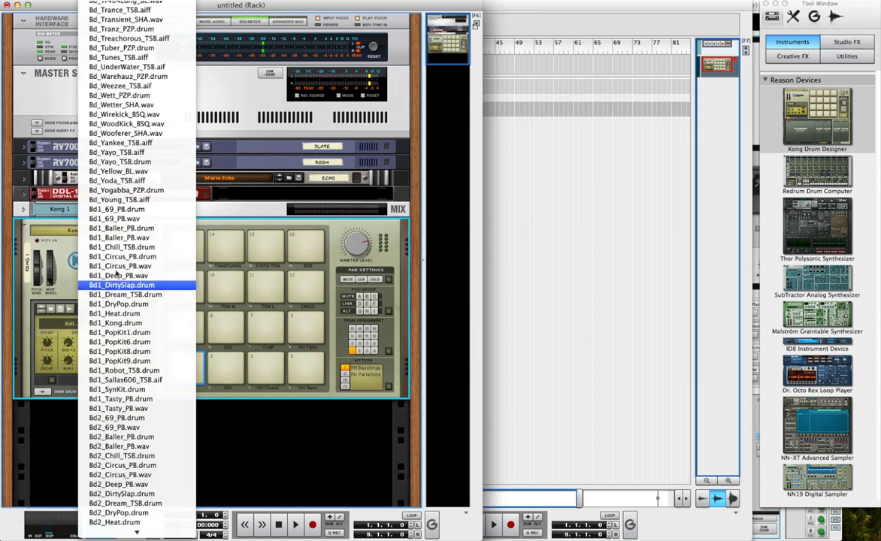
click(134, 228)
click(180, 361)
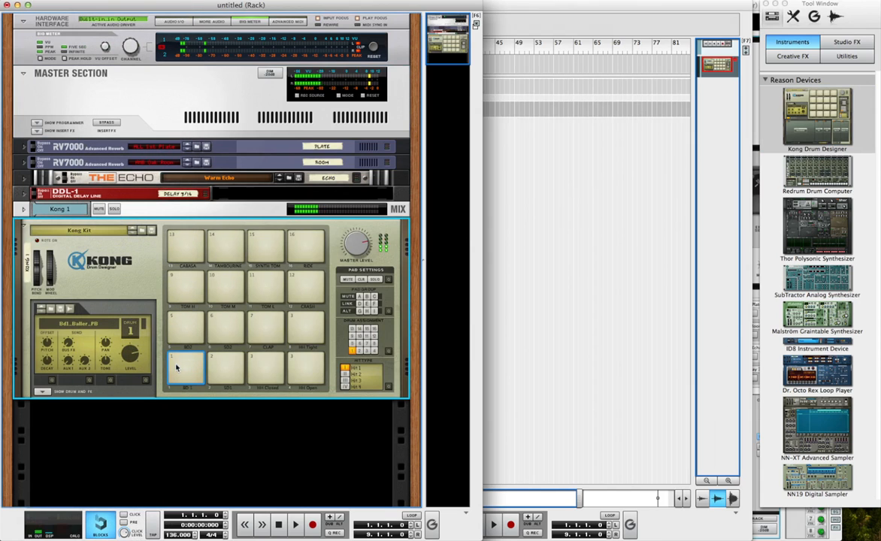
click(177, 365)
Load the Bd_Techno_SHA.wav kick sample into Kong's drum 1 and audition the pad.
click(78, 323)
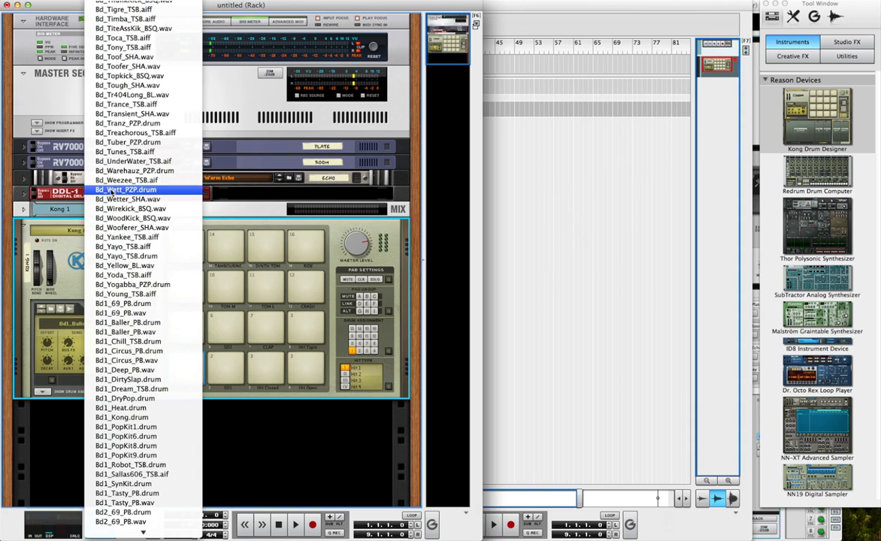
scroll(145, 38, up, 3)
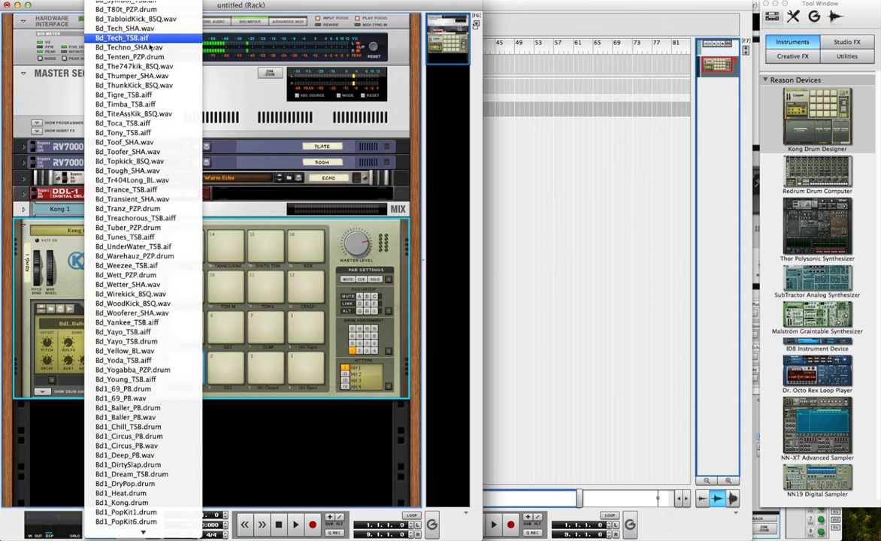
click(134, 47)
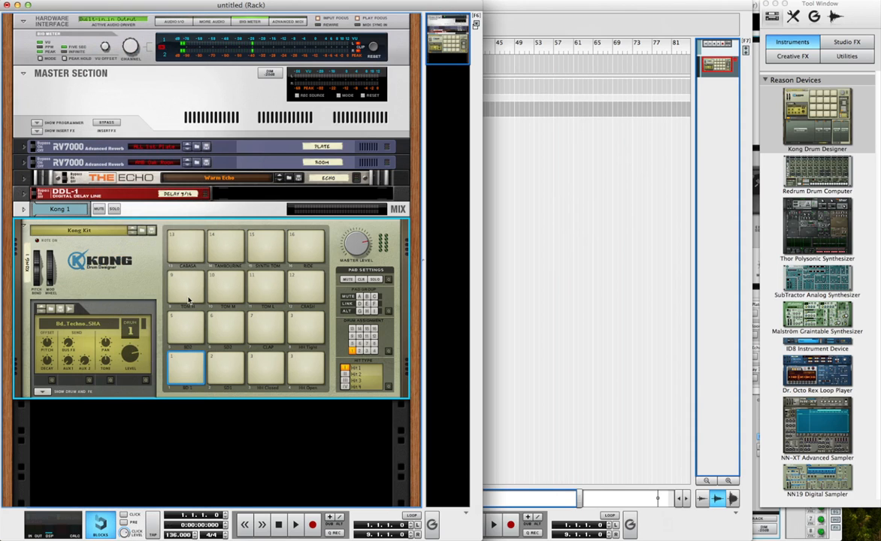
click(181, 368)
click(188, 369)
click(187, 369)
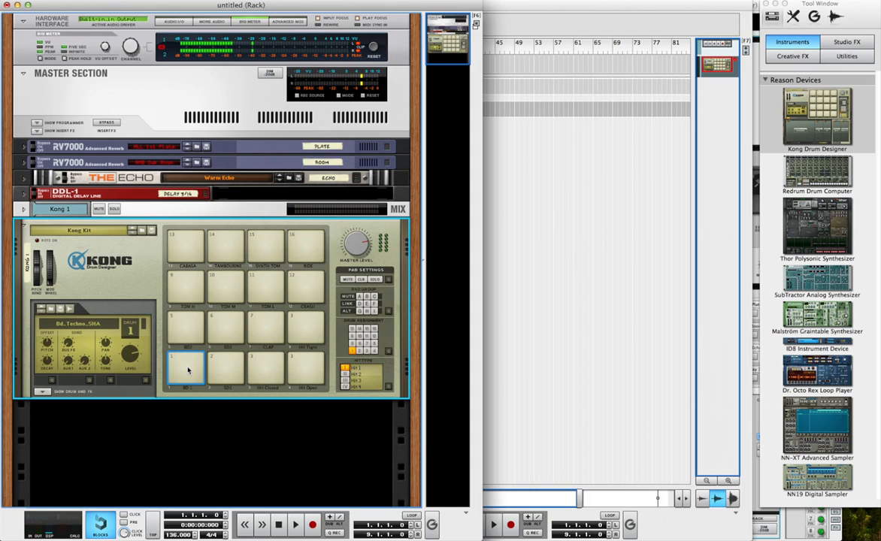
Draw a four-bar clip from bar 1 on the Kong 1 lane and move the right loop locator to bar 5.
click(502, 200)
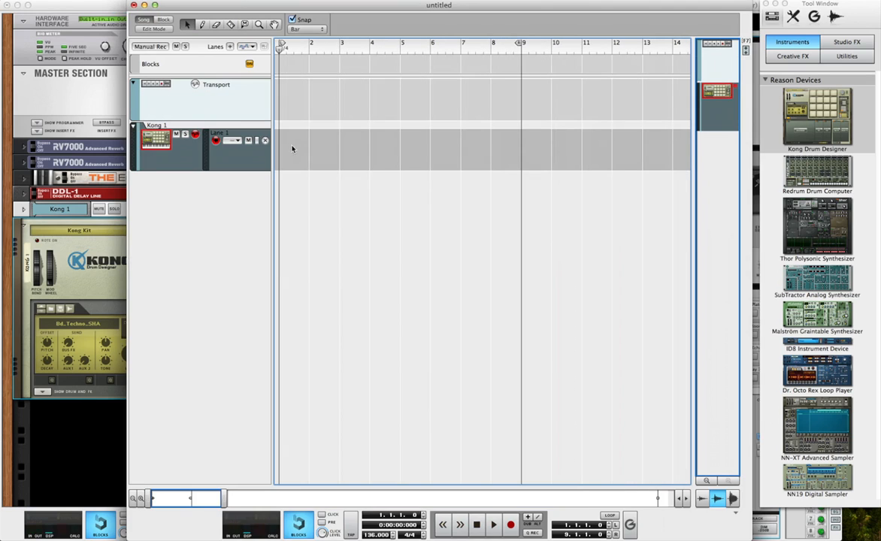
drag(290, 148, 379, 149)
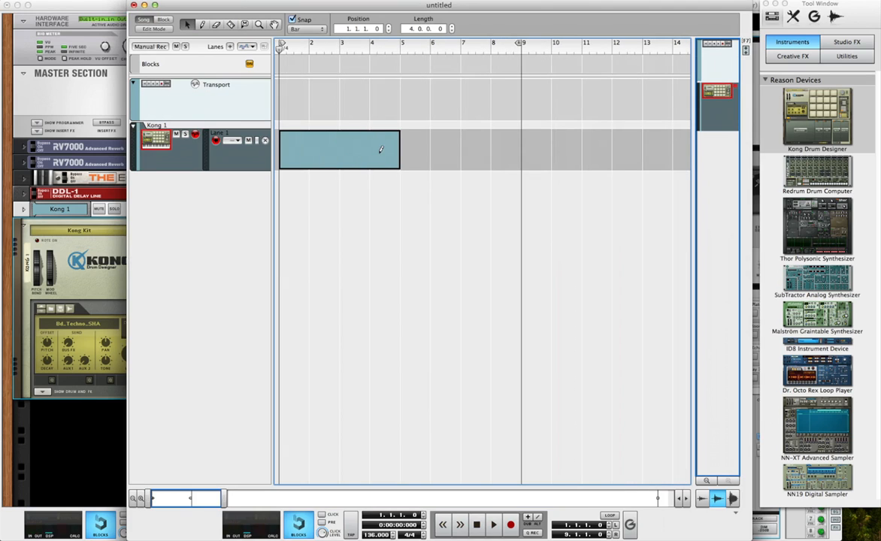
drag(518, 44, 400, 45)
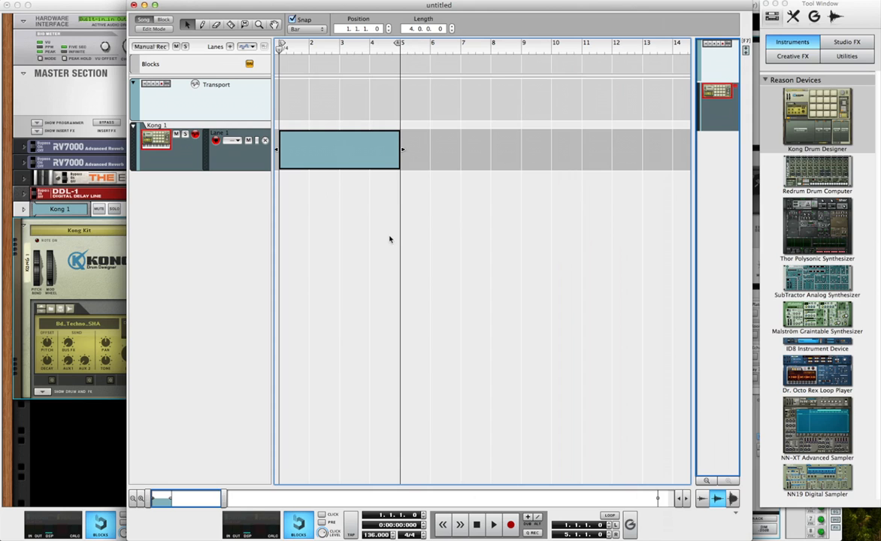
Open the Kong clip for editing, shorten it to one bar and set the right loop locator to bar 2.
double_click(307, 148)
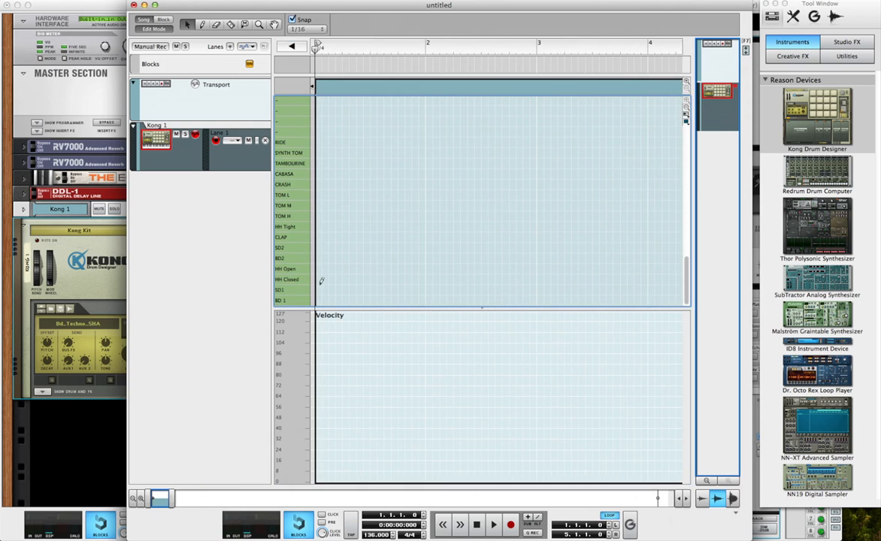
scroll(424, 133, right, 5)
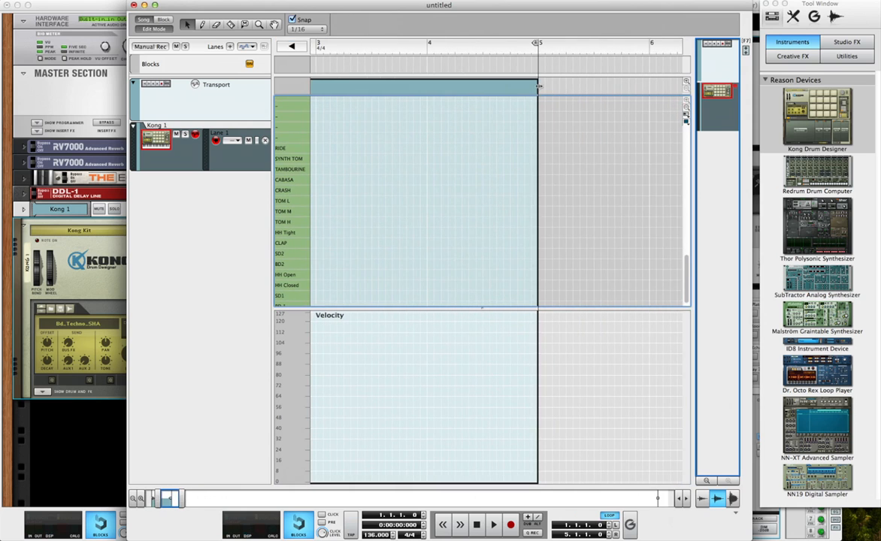
drag(538, 86, 393, 81)
super+click(392, 48)
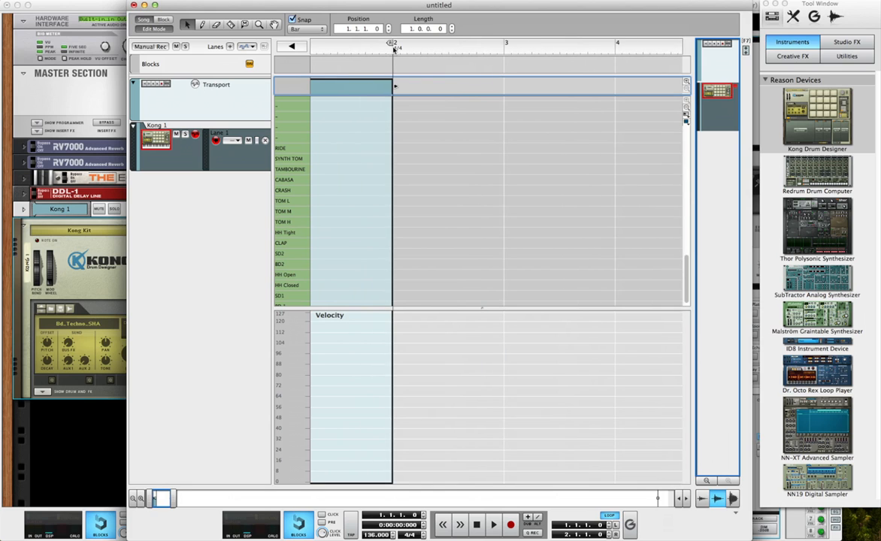
scroll(378, 108, left, 3)
click(394, 148)
scroll(395, 147, up, 2)
scroll(394, 147, up, 2)
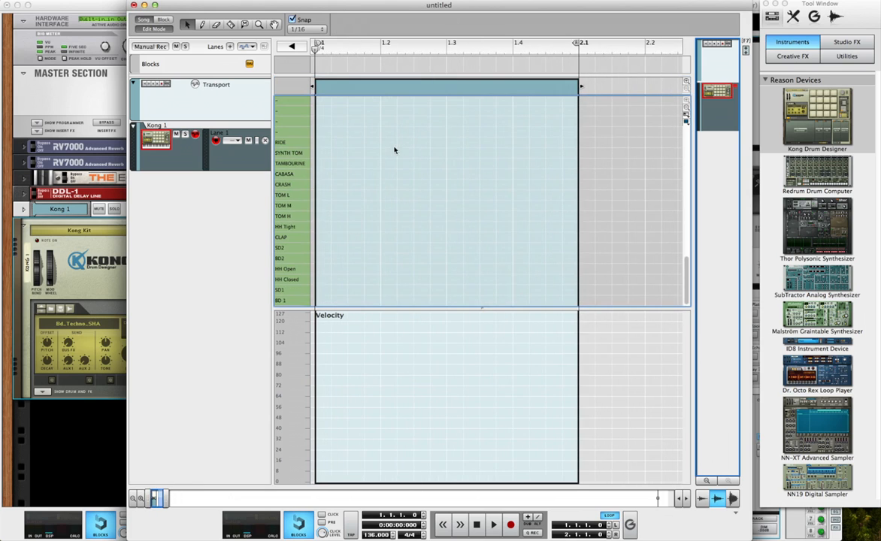
Enter sixteenth-length BD 1 notes on all four beats of the bar and play the loop.
click(322, 300)
click(388, 300)
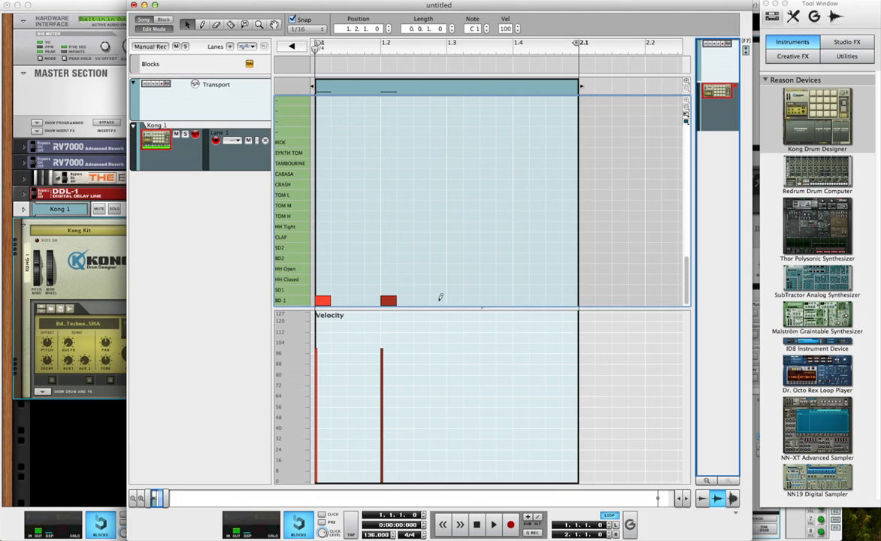
click(454, 301)
click(520, 300)
key(space)
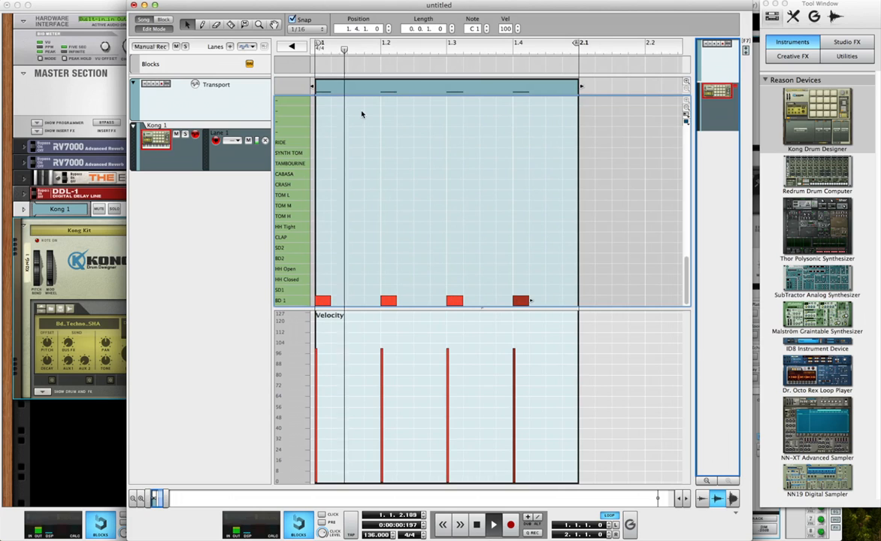
Return to the arrangement and duplicate the one-bar kick clip three times to fill four bars.
key(super+e)
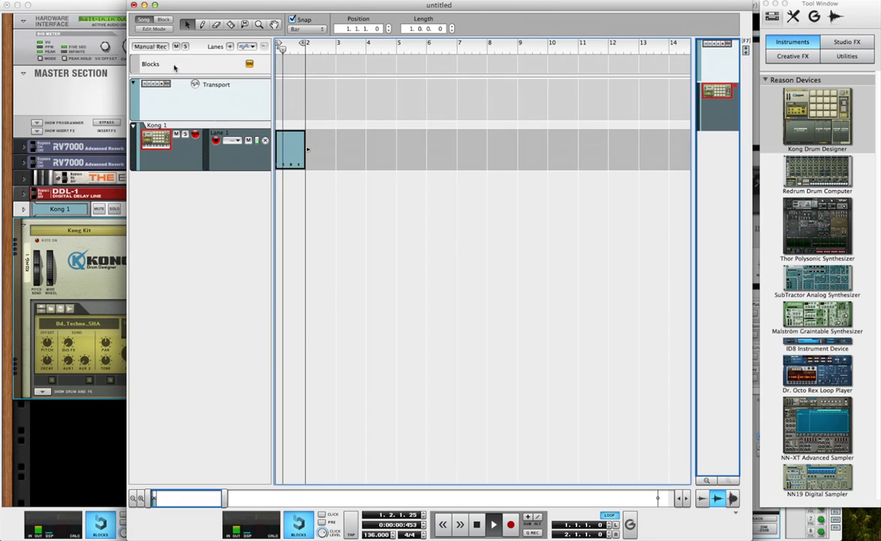
scroll(337, 222, up, 5)
scroll(337, 223, down, 4)
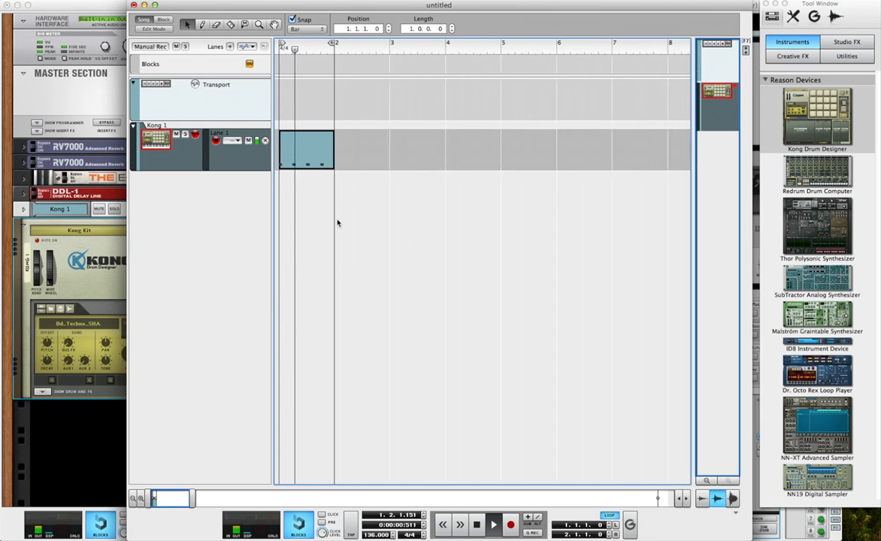
scroll(337, 222, up, 4)
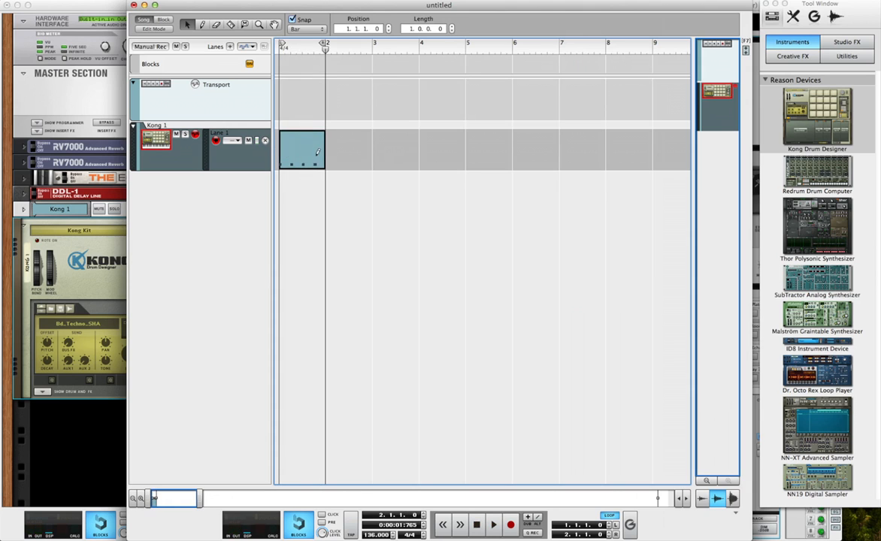
key(super+d)
key(super+d)
key(super+d)
Duplicate the kick clips in groups until they fill 16 bars and set the right loop locator to bar 17.
drag(446, 51, 465, 49)
drag(491, 191, 278, 113)
key(super+d)
scroll(425, 137, down, 5)
drag(421, 192, 275, 103)
key(super+d)
drag(339, 45, 521, 51)
Add an ECF-42 Envelope Controlled Filter to Kong 1's insert effects and set its frequency to 127.
click(78, 269)
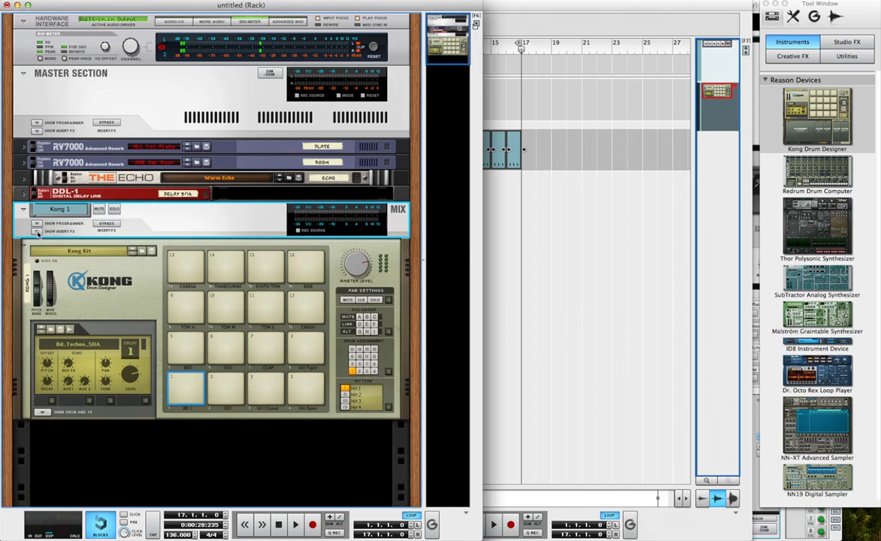
click(25, 210)
click(846, 42)
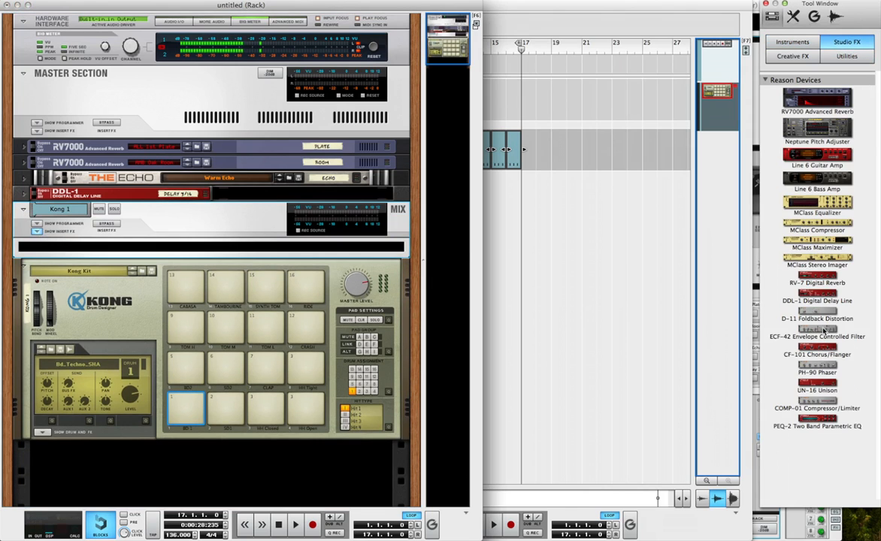
drag(822, 335, 187, 251)
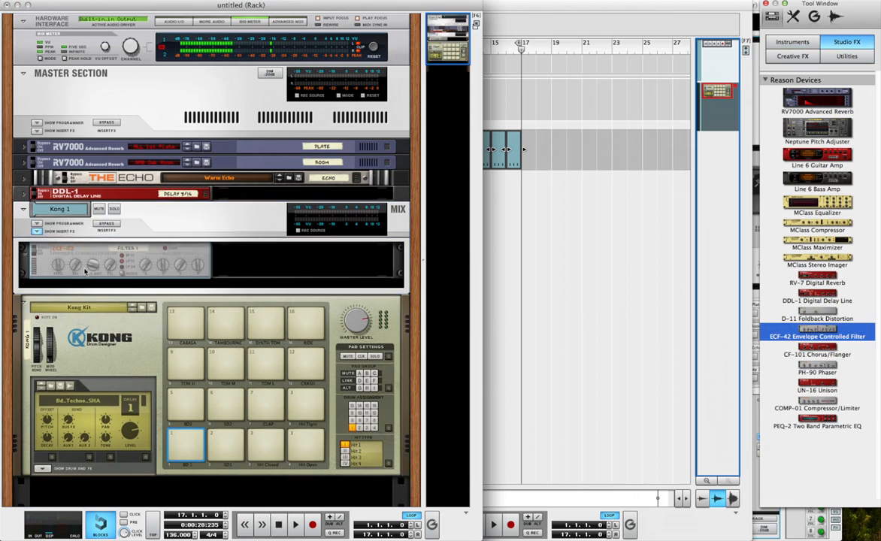
drag(58, 267, 57, 224)
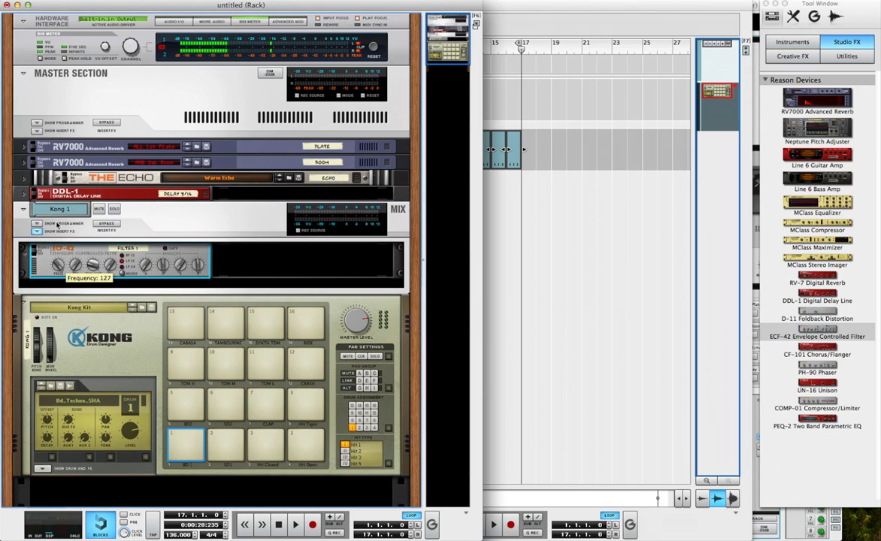
Create Frequency and Resonance automation lanes for the ECF-42 and draw an eight-bar clip from bar 1 in each.
alt+click(60, 266)
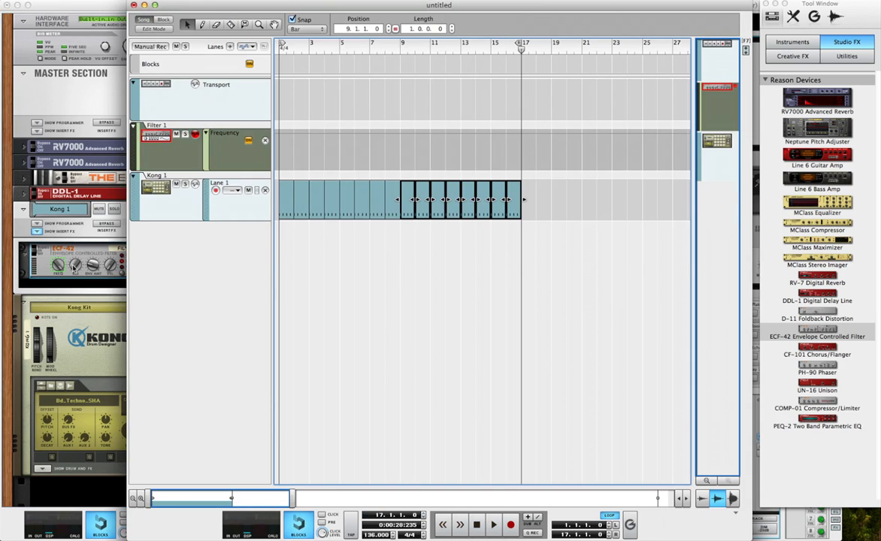
alt+click(76, 266)
click(372, 311)
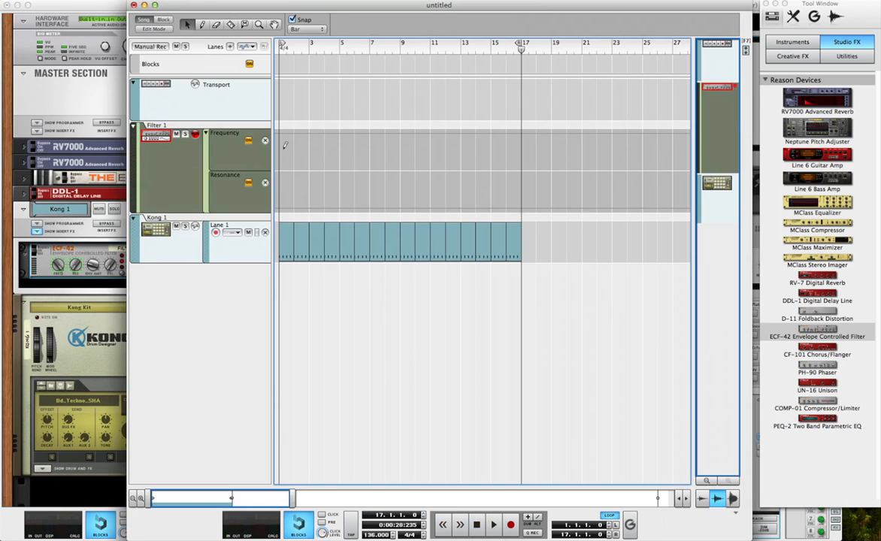
mouse_move(285, 145)
mouse_down()
mouse_move(365, 128)
mouse_move(365, 164)
mouse_up()
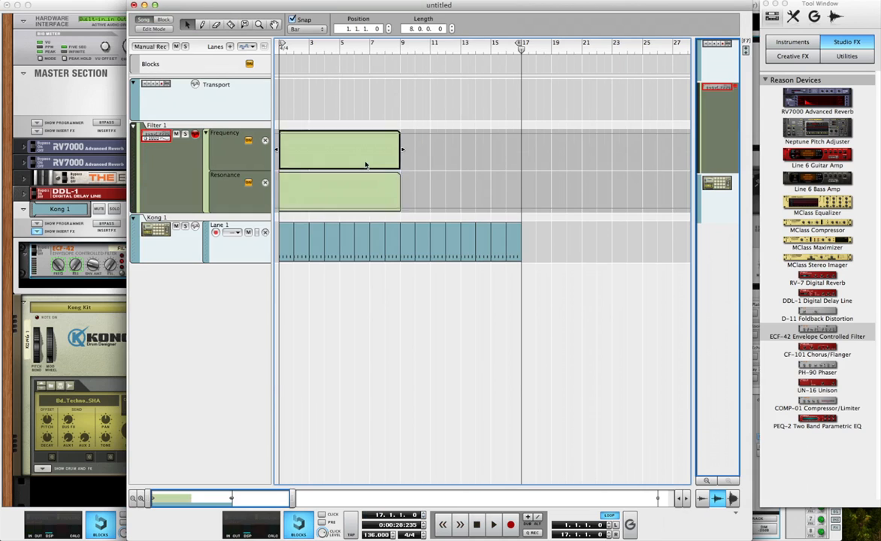
Draw a gradually rising curve in the Frequency automation clip, reaching the maximum at bar 9.
double_click(366, 165)
super+click(279, 210)
super+click(336, 196)
super+click(377, 165)
super+click(399, 135)
Draw a falling curve in the Resonance automation clip down to near zero at bar 9, and return the song position to bar 1.
double_click(323, 313)
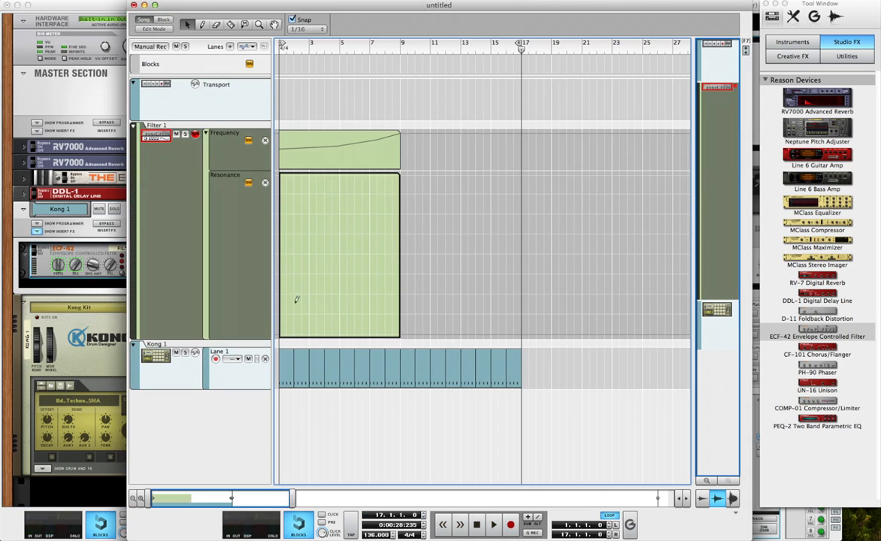
mouse_move(279, 255)
mouse_down()
mouse_move(278, 265)
mouse_move(343, 296)
mouse_up()
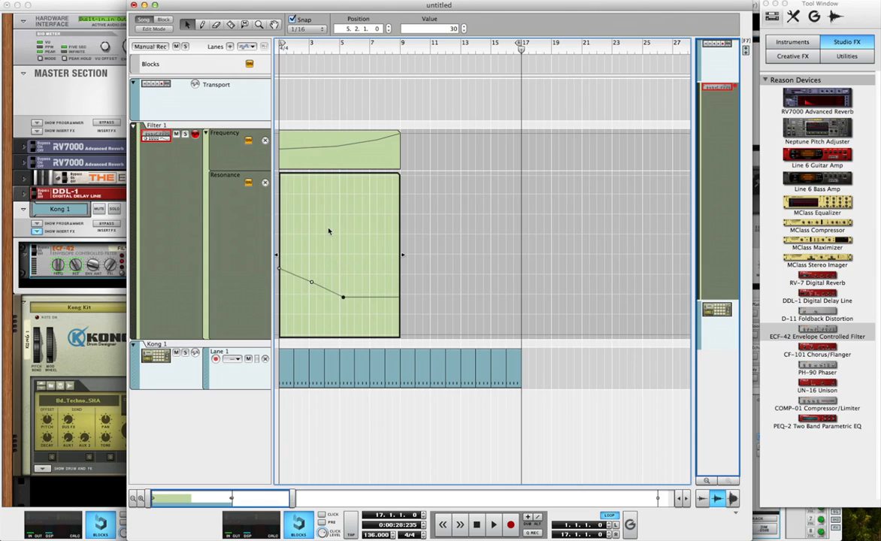
click(341, 298)
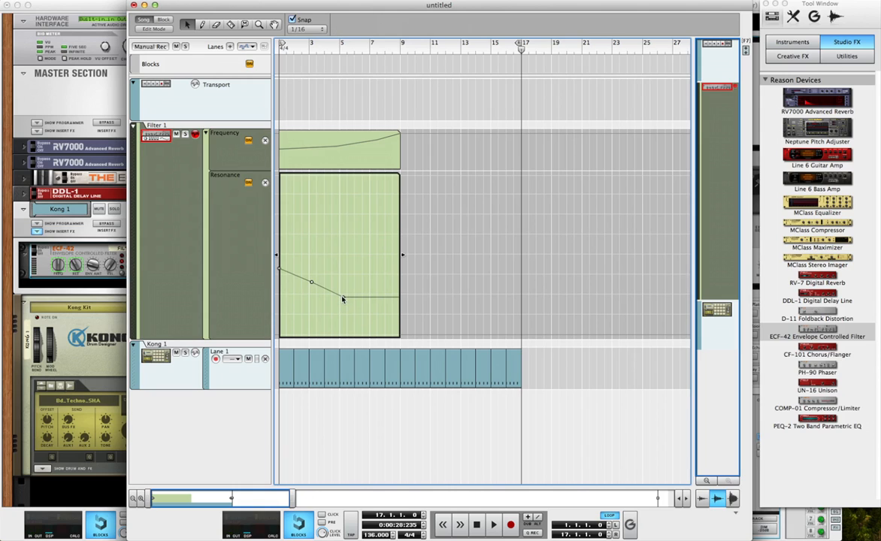
drag(342, 298, 340, 308)
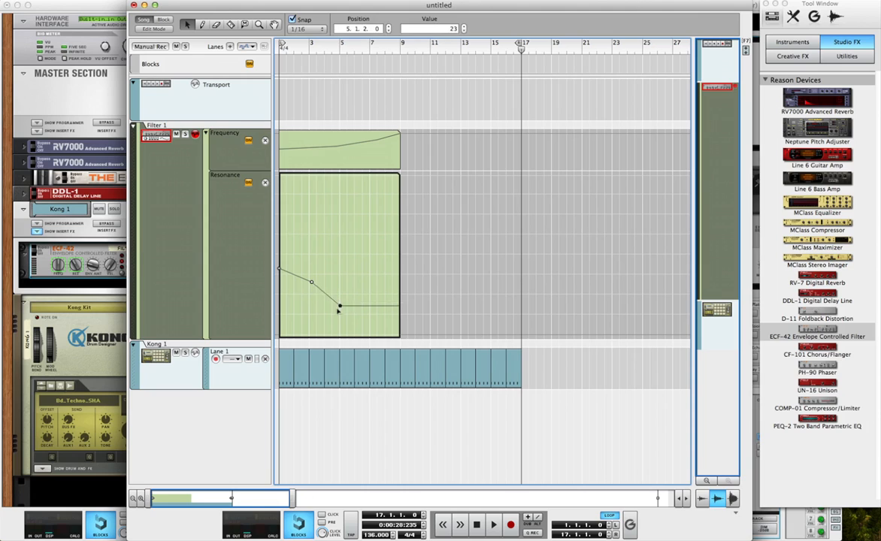
click(368, 325)
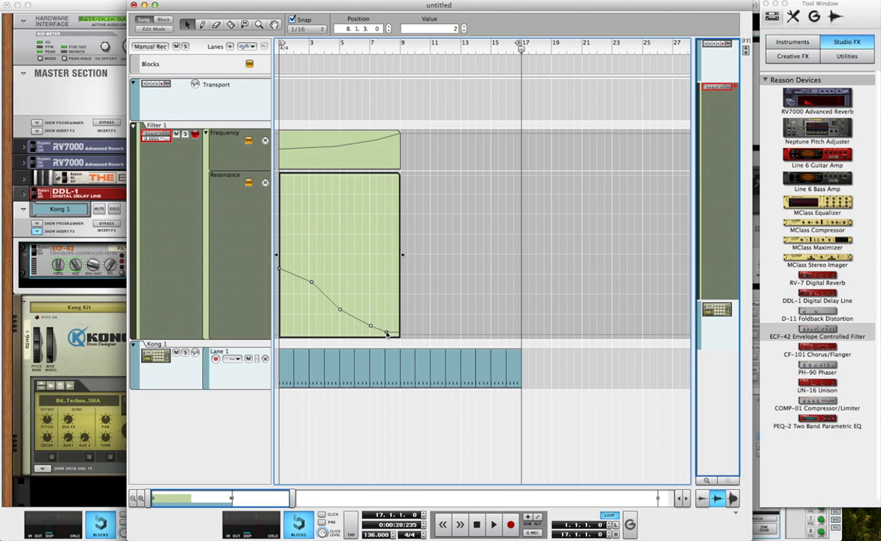
click(392, 335)
double_click(417, 98)
drag(381, 51, 262, 48)
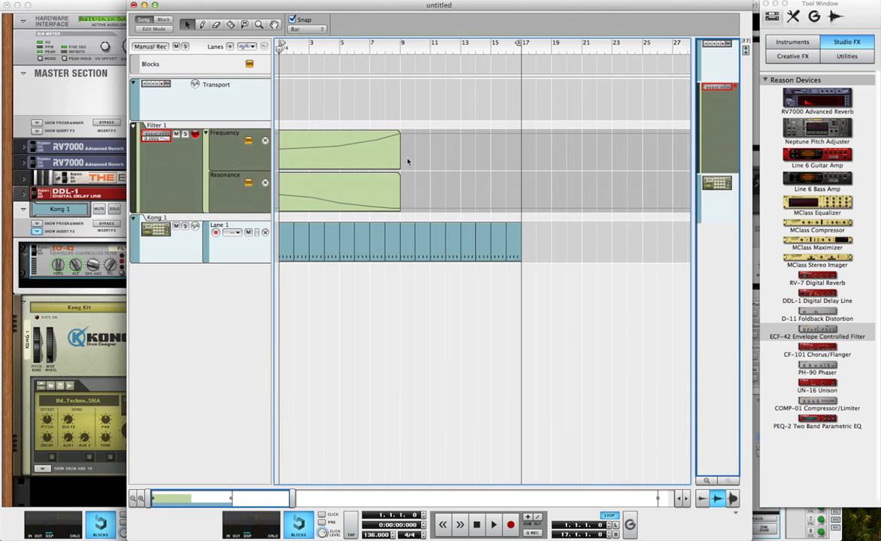
Play the filter sweep and shorten the loop to end at bar 9.
key(space)
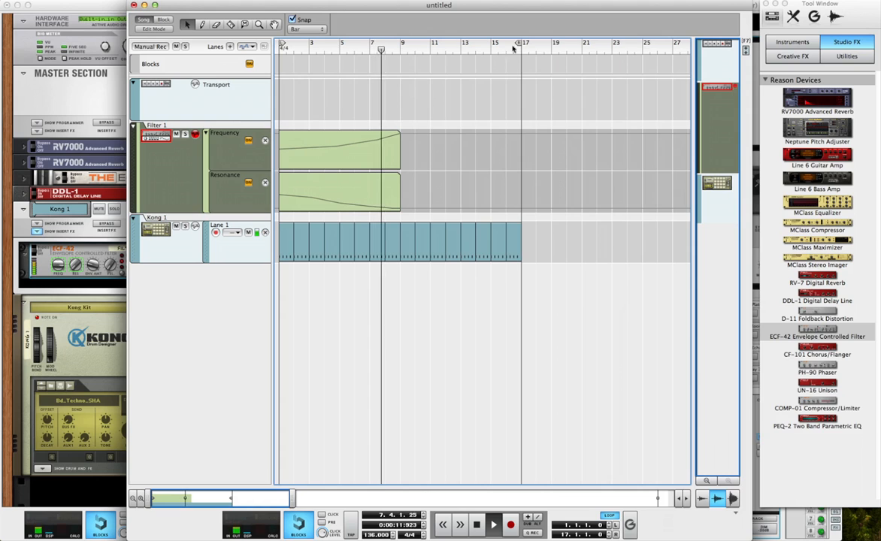
drag(517, 44, 402, 51)
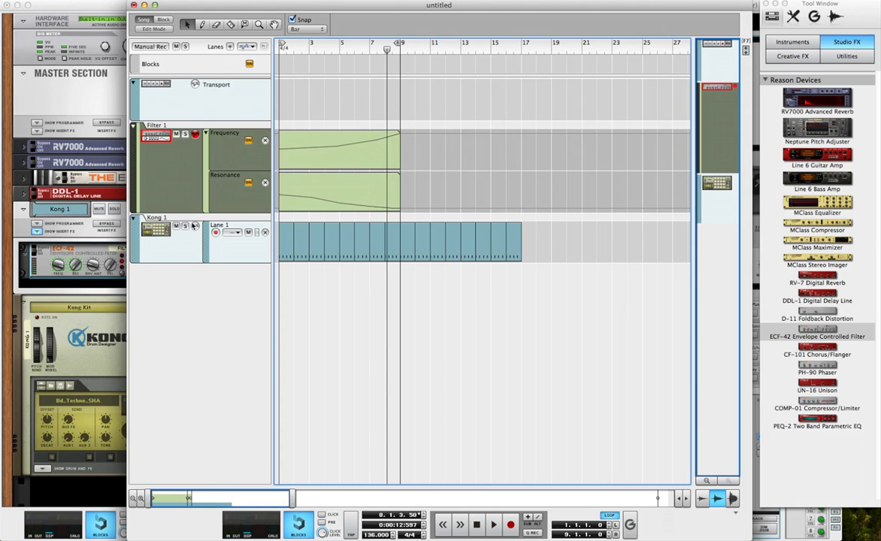
Add a second note lane to the Kong 1 track and open a new one-bar clip at bar 1 for editing.
click(150, 246)
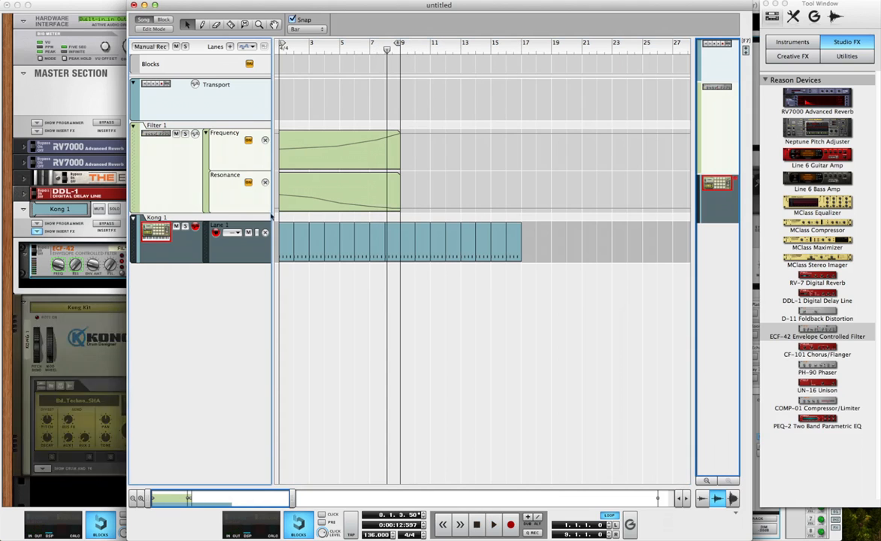
click(230, 45)
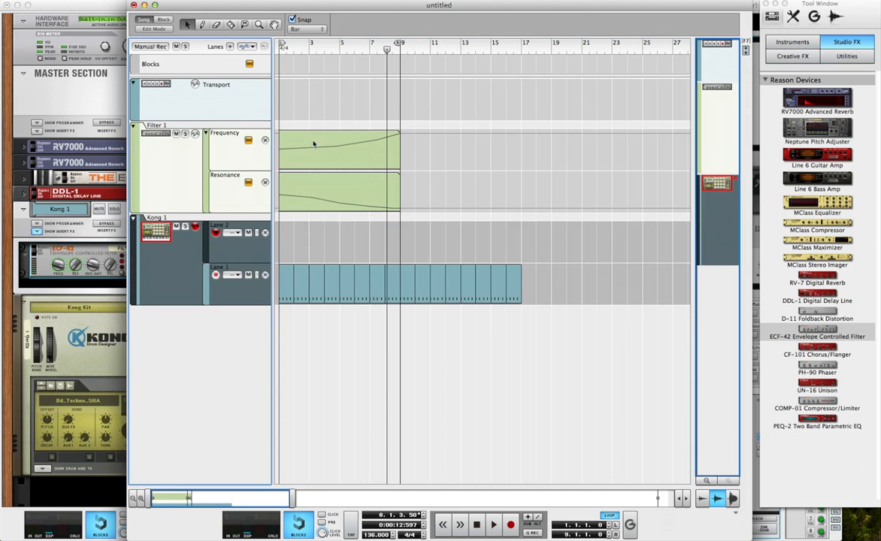
click(285, 240)
double_click(286, 239)
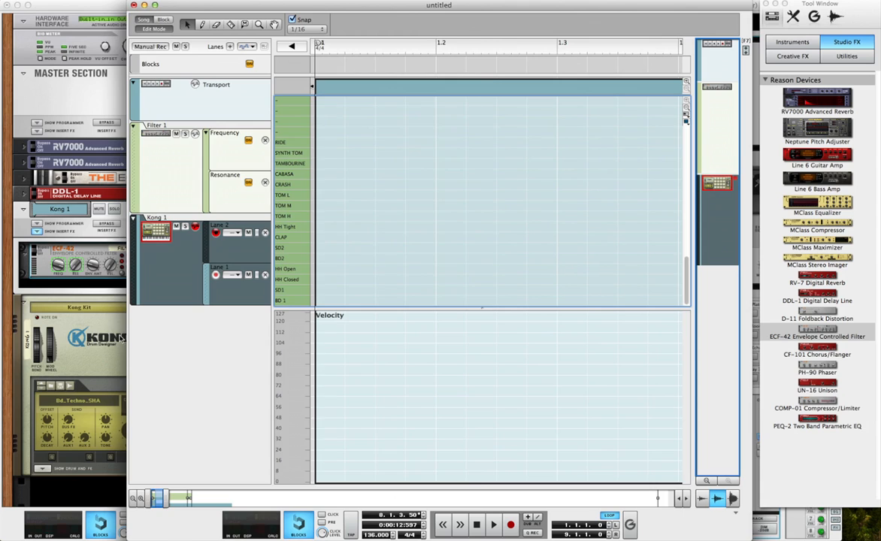
Load Hh_PopKit2.drum into Kong's closed hi-hat drum and audition the closed, tight and open hi-hat pads.
click(121, 337)
click(266, 365)
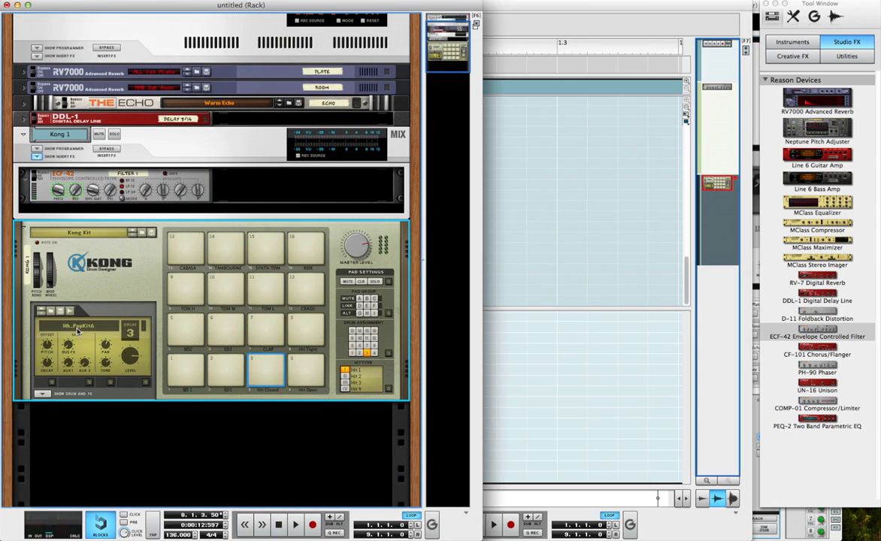
click(85, 326)
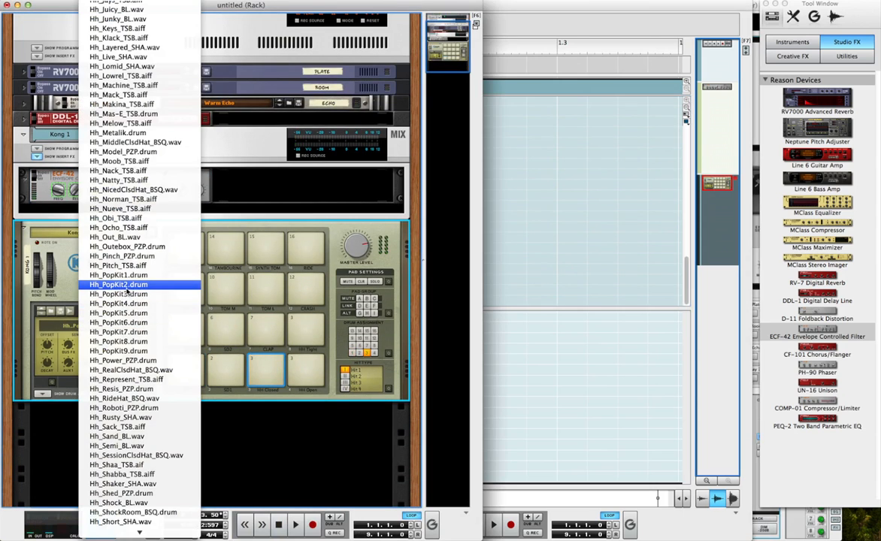
click(127, 284)
click(268, 362)
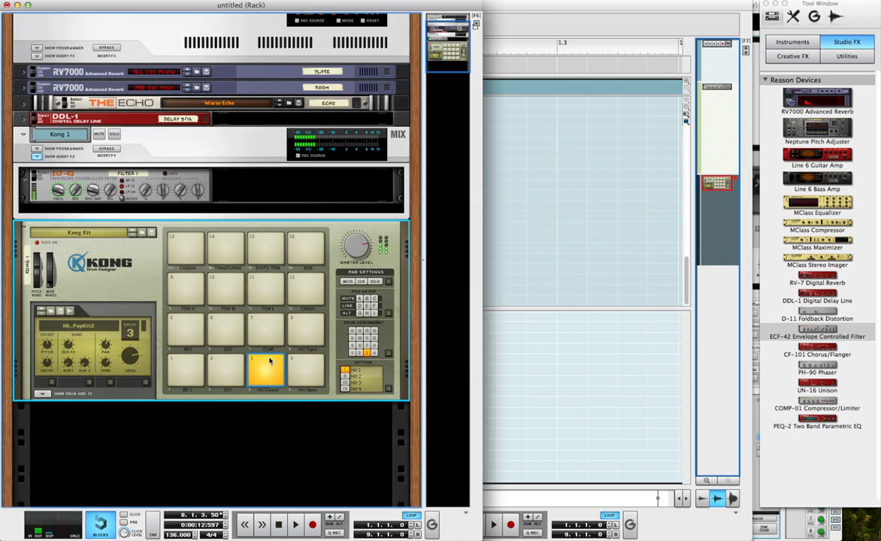
click(306, 320)
click(309, 358)
Draw HH Tight notes on the four offbeats of the bar and add an HH Closed note on its last sixteenth.
click(535, 188)
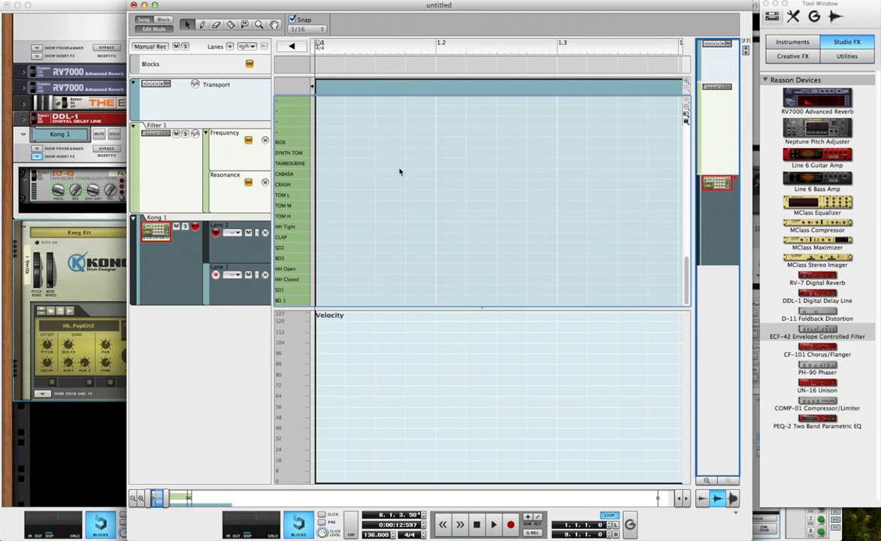
super+click(369, 279)
mouse_move(372, 280)
mouse_down()
mouse_move(375, 227)
mouse_move(405, 227)
mouse_up()
super+click(520, 228)
scroll(440, 256, down, 3)
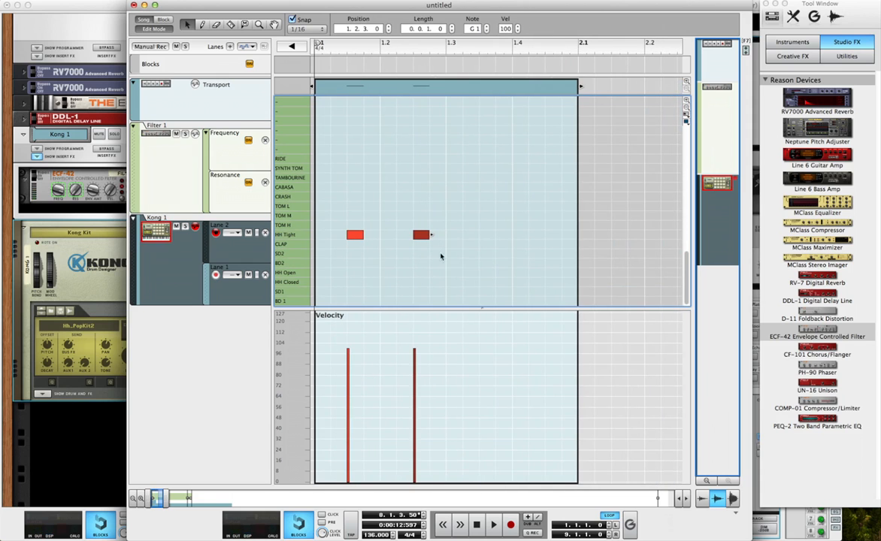
super+click(489, 234)
super+click(555, 235)
super+click(570, 234)
drag(570, 234, 570, 282)
Leave the clip editor and duplicate the one-bar hi-hat clip seven times to fill the lane up to bar 9.
click(494, 148)
key(super+e)
key(super+d)
key(super+d)
key(super+d)
key(super+d)
key(super+d)
key(super+d)
key(super+d)
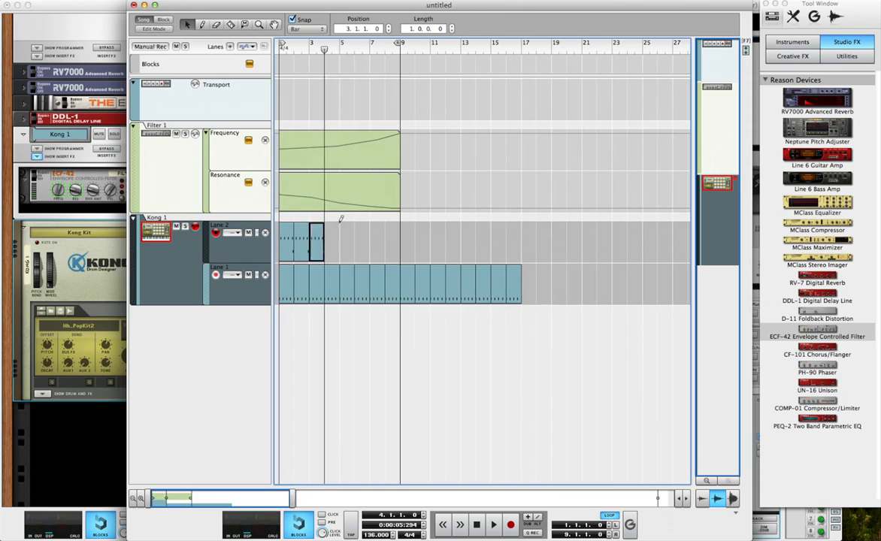
Play the loop to hear the hi-hats with the kick while viewing Kong in the rack, and stop playback.
key(space)
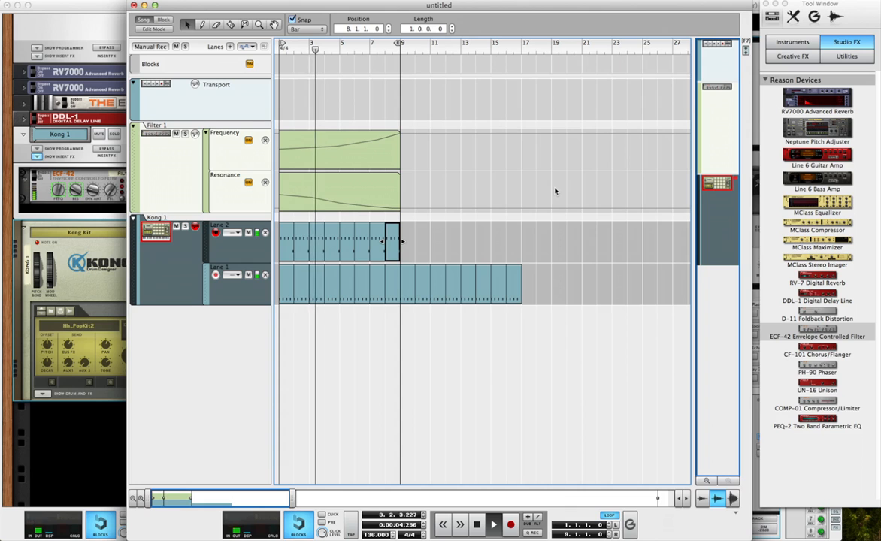
click(514, 199)
click(123, 291)
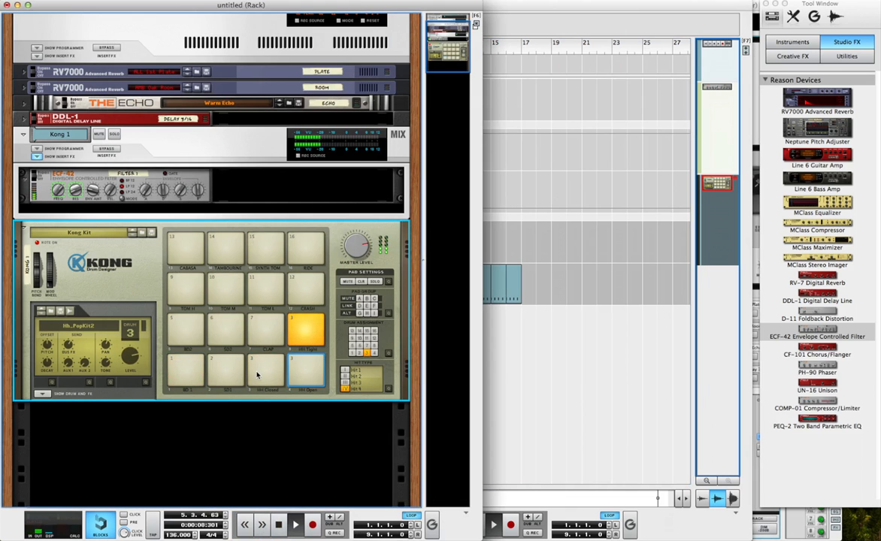
key(space)
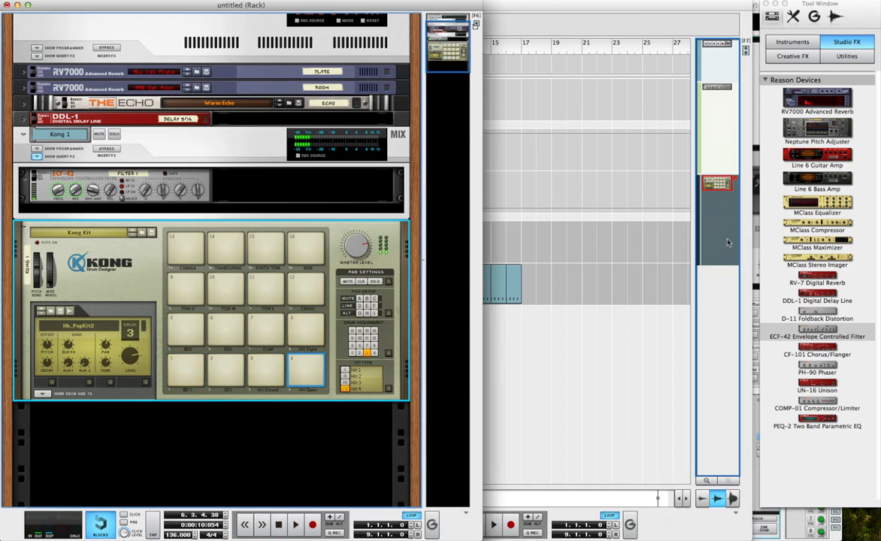
Add a Mix Channel above the Kong 1 channel in the rack and name it HiHats.
click(846, 55)
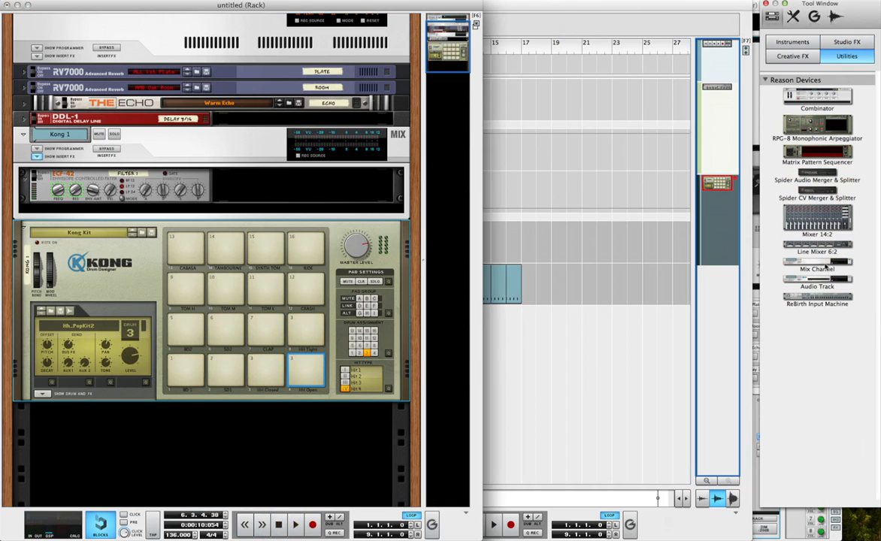
drag(829, 264, 557, 219)
drag(263, 143, 244, 126)
click(68, 135)
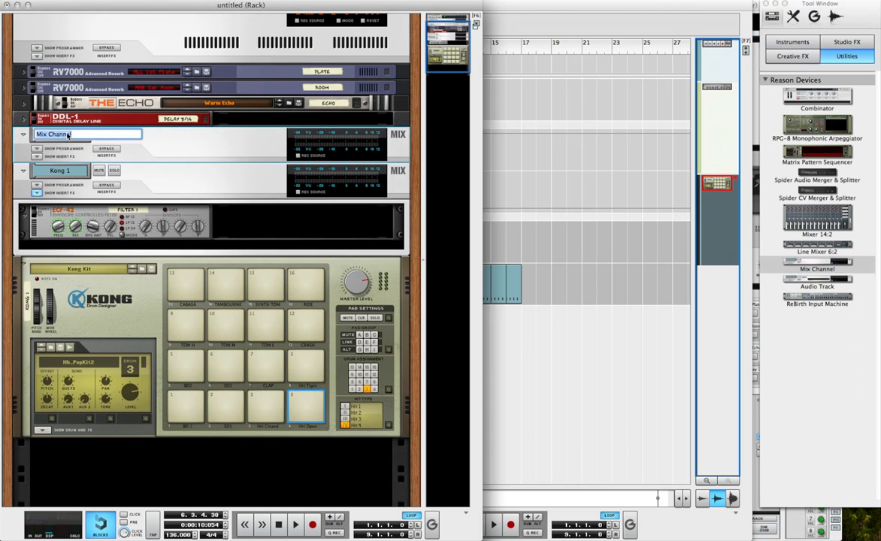
text(HiHats)
key(Return)
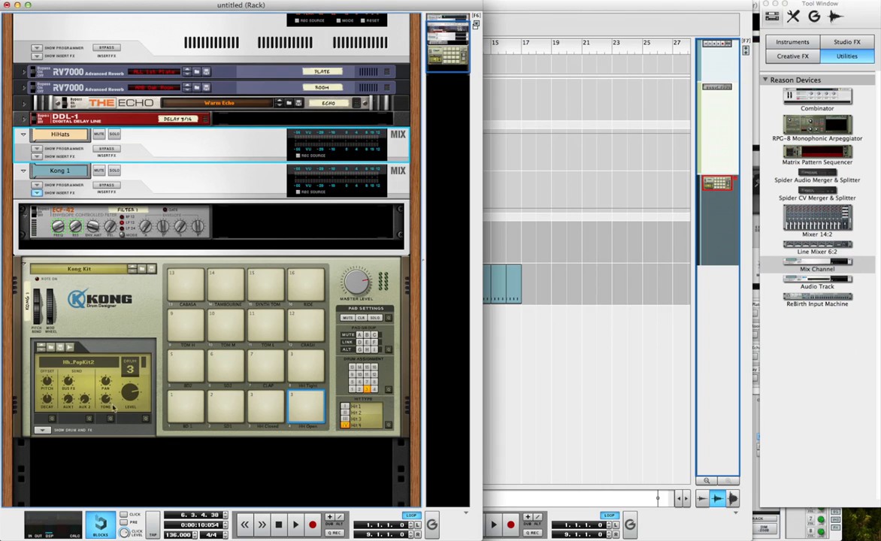
Show Kong's drum and FX section, audition the hi-hat pads, and set the closed hi-hat's drum output to Output 3-4.
click(37, 429)
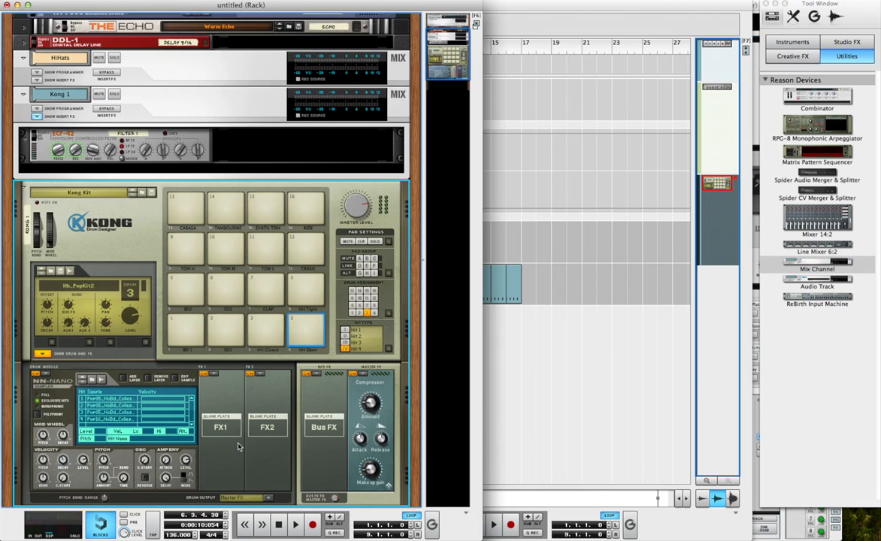
scroll(238, 447, down, 3)
click(300, 275)
click(265, 275)
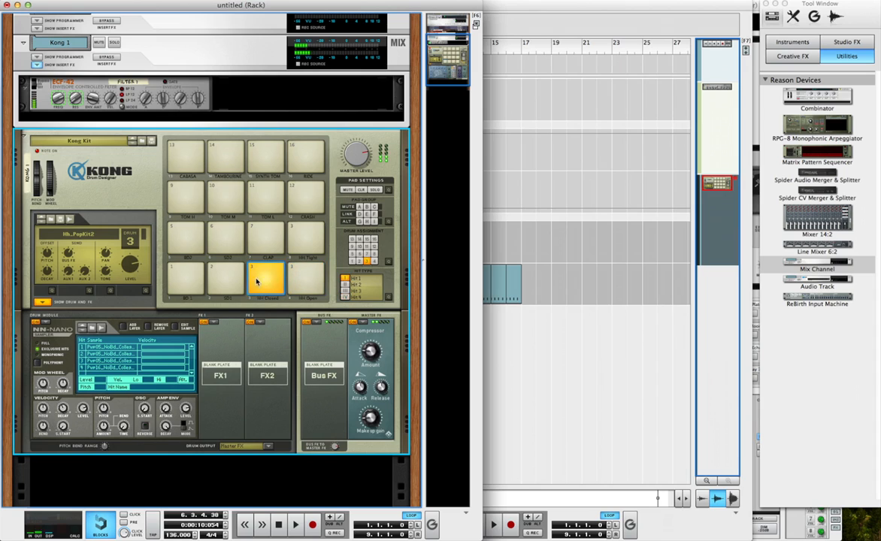
click(301, 235)
click(279, 293)
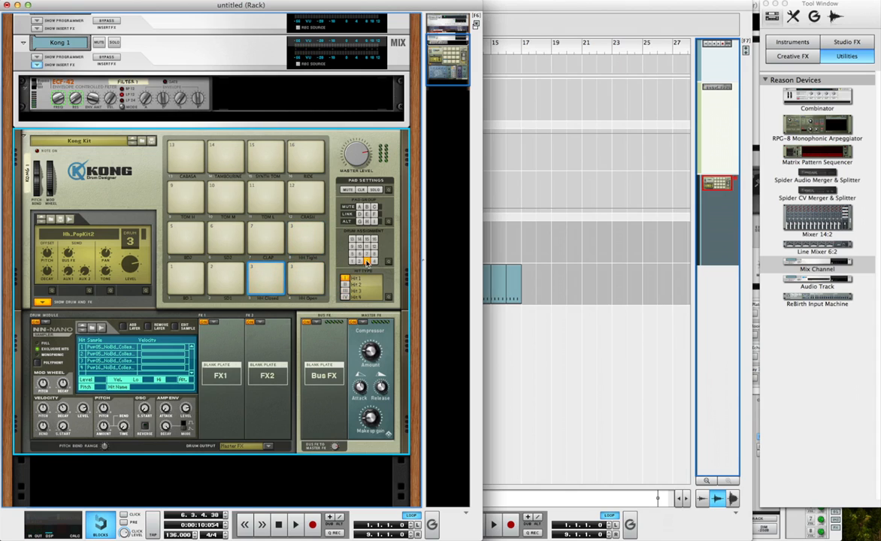
click(304, 275)
click(266, 275)
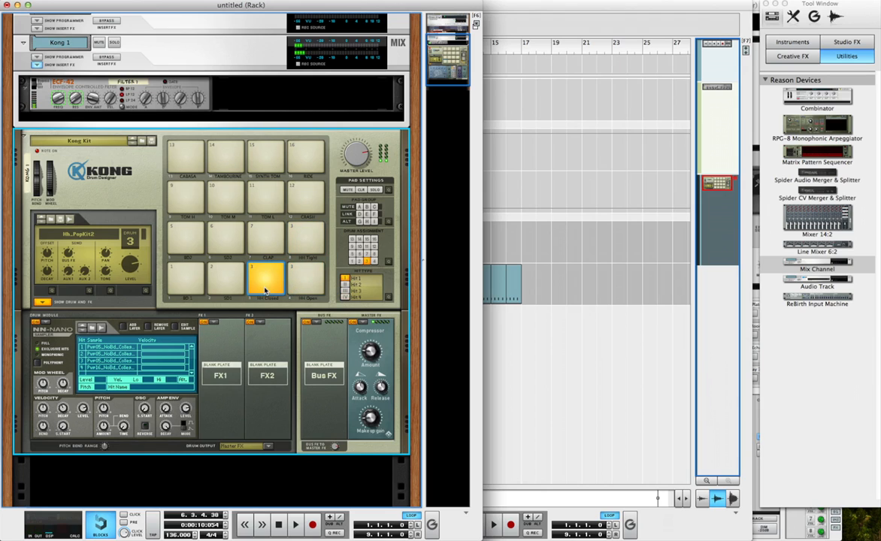
click(266, 447)
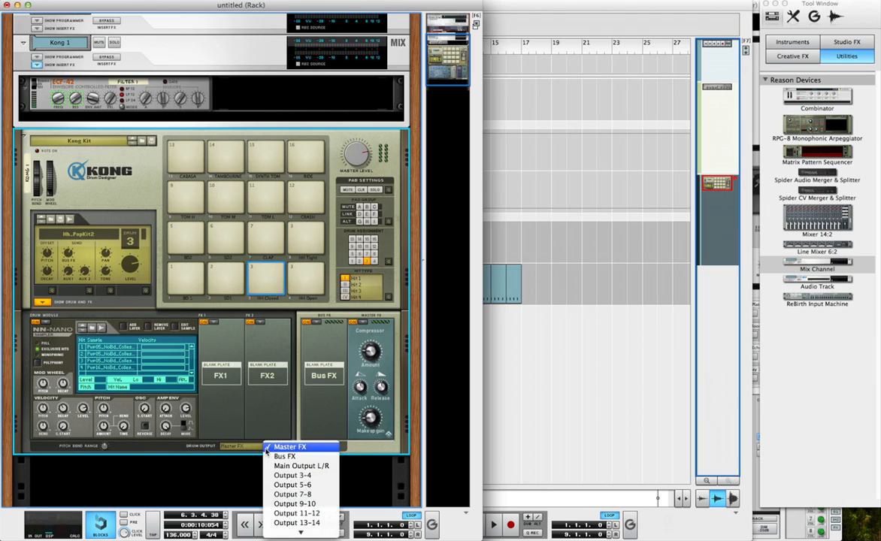
click(292, 475)
Cable Kong's audio outputs 3-4 to the HiHats mix channel's input on the rack's rear, and return to the front view.
scroll(231, 250, up, 1)
key(Tab)
scroll(349, 266, up, 1)
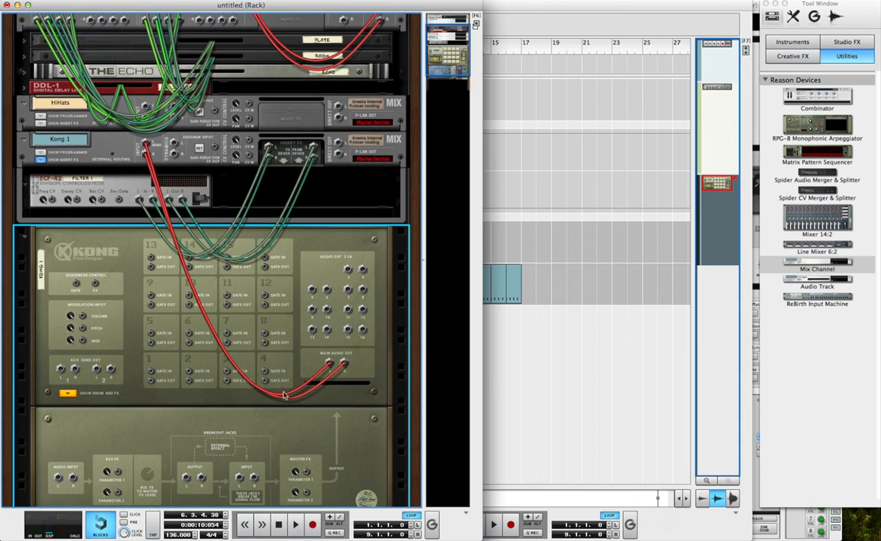
drag(348, 272, 146, 112)
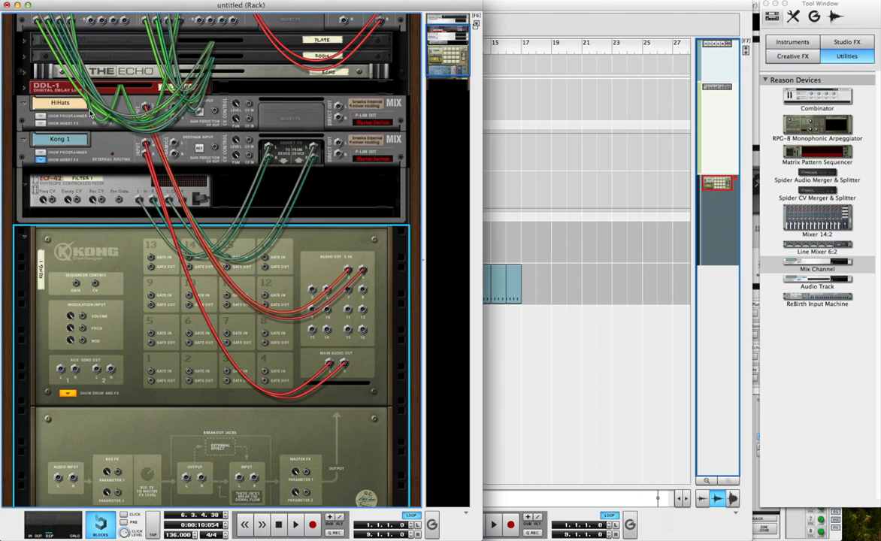
click(121, 114)
key(l)
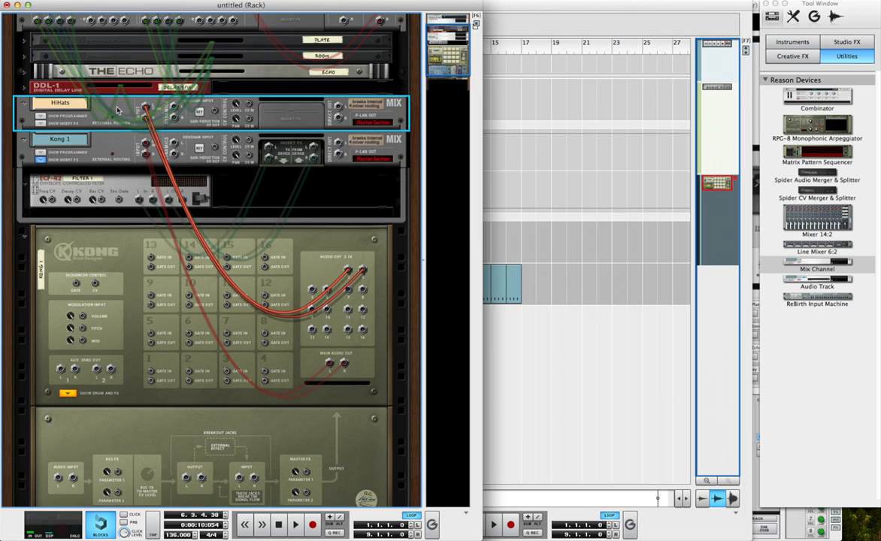
key(Tab)
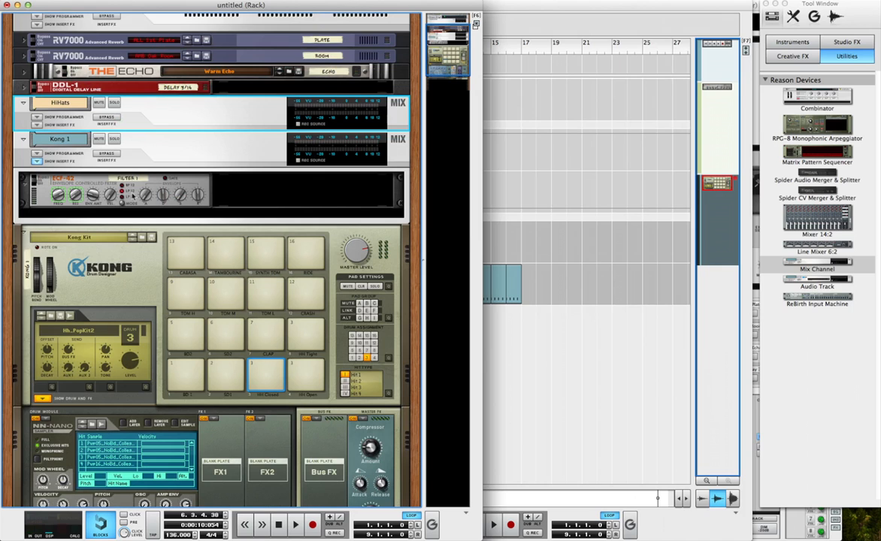
Rename the Kong 1 mix channel as Kick.
double_click(55, 140)
text(Kick)
key(Return)
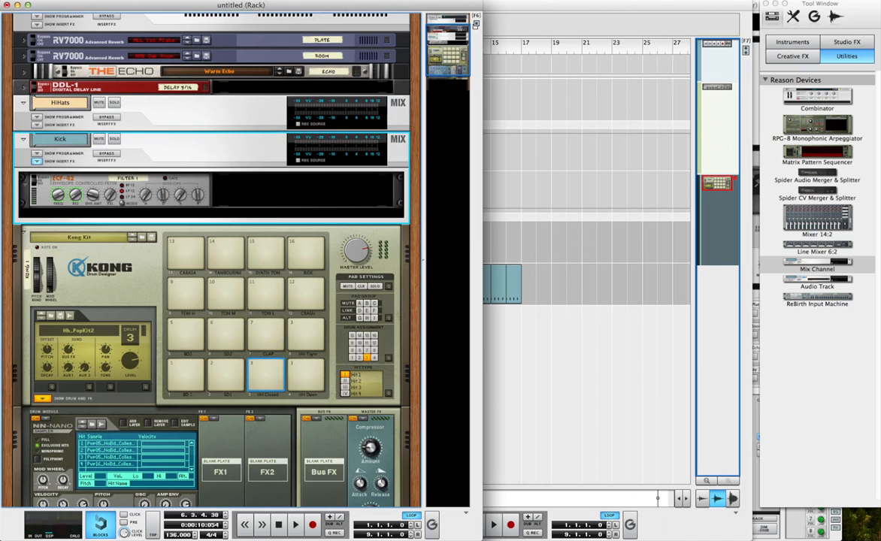
Name Kong's mix channel MPC and hide its insert effects.
double_click(56, 140)
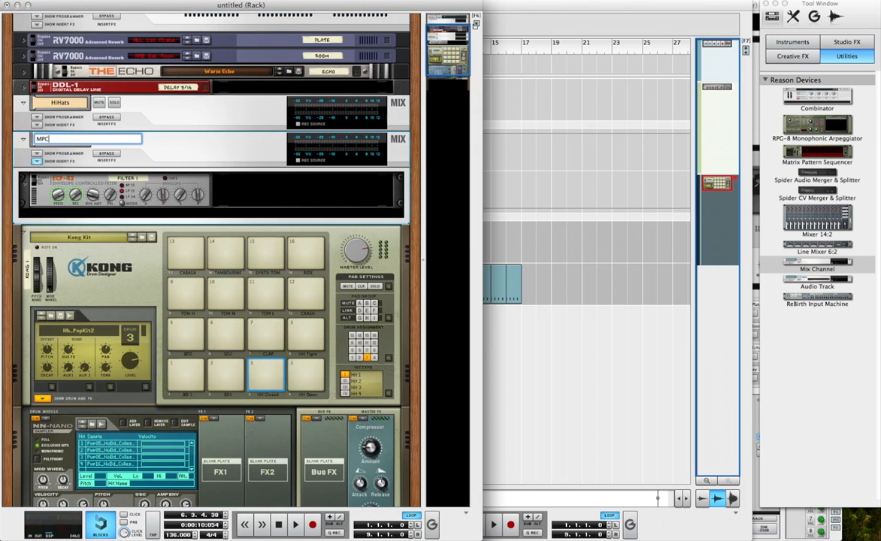
text(MPC)
key(Return)
click(36, 161)
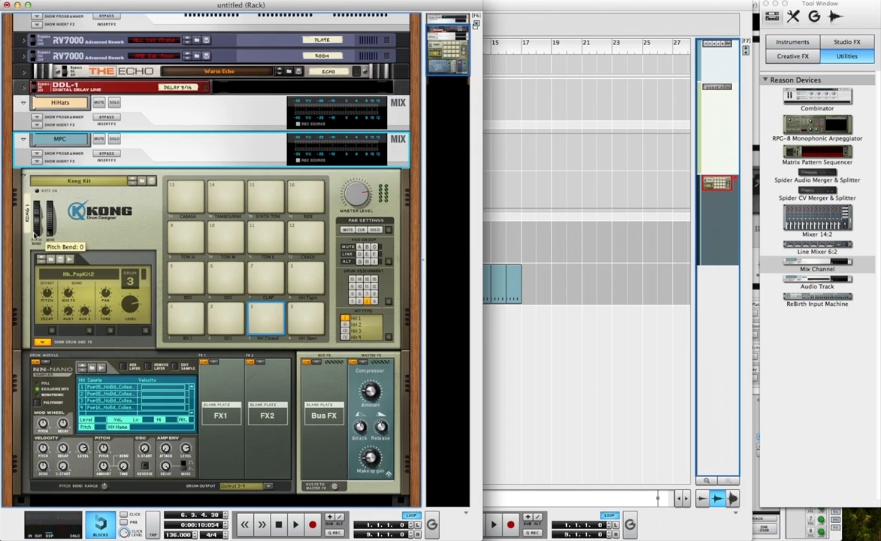
Rename the Kong device as MPC and hide its drum and FX section.
double_click(30, 212)
text(MPC)
key(Return)
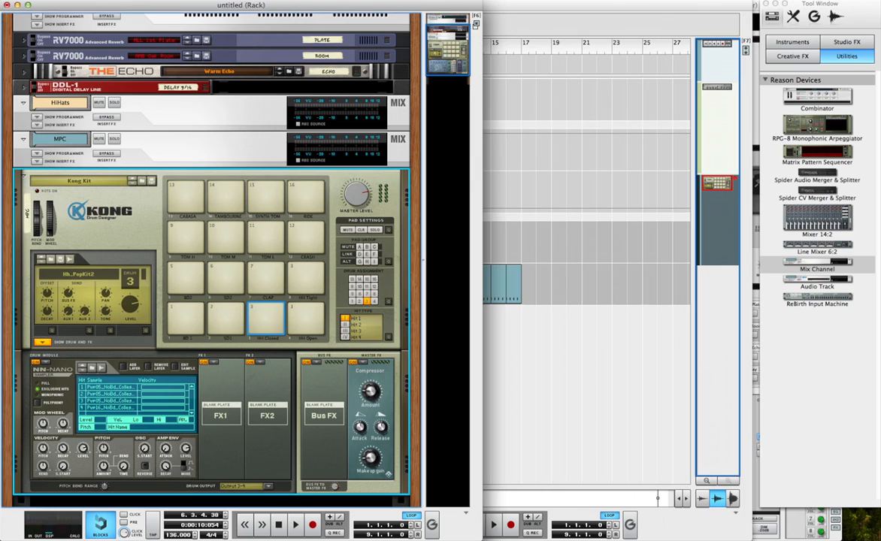
click(42, 345)
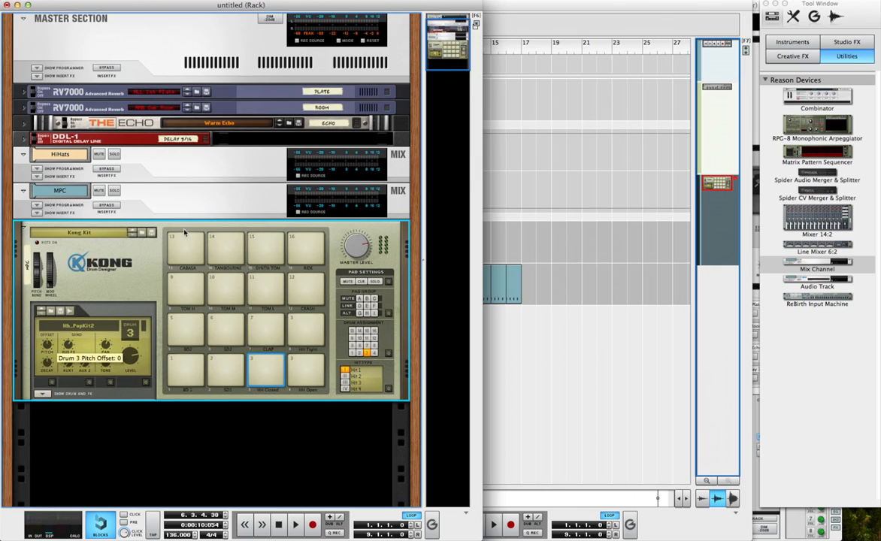
Play the loop from bar 1 in the sequencer, and return the song position to bar 1.
click(492, 147)
drag(362, 50, 280, 52)
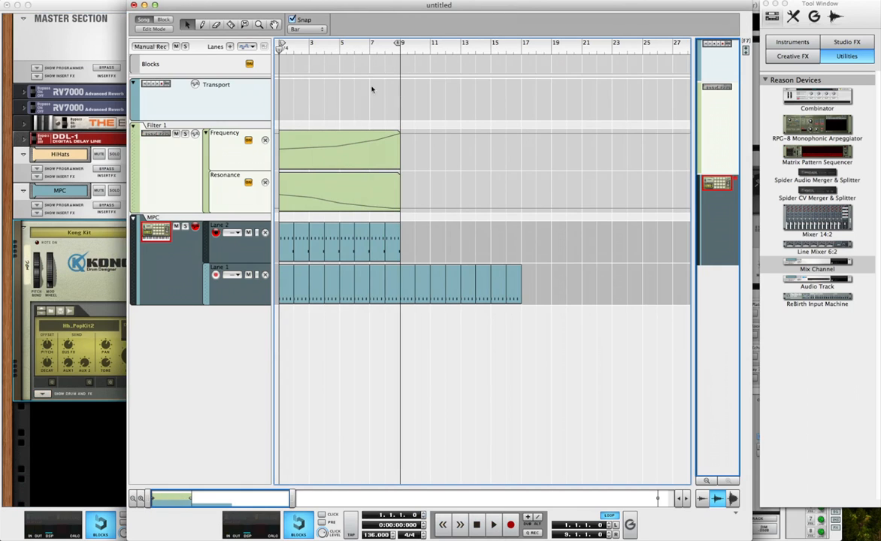
key(space)
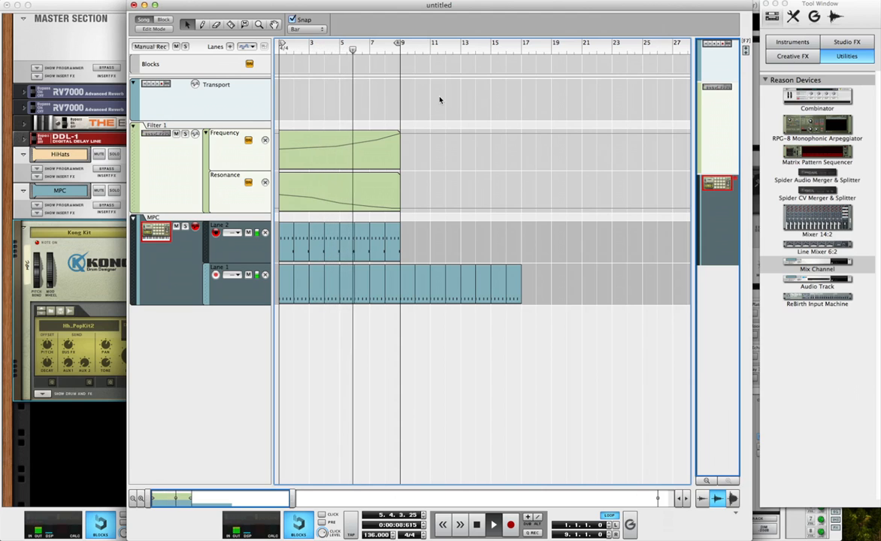
drag(354, 49, 277, 49)
Load the ALL DarkStrsHall.rv7 patch into the Plate RV7000 reverb and increase its decay.
click(110, 268)
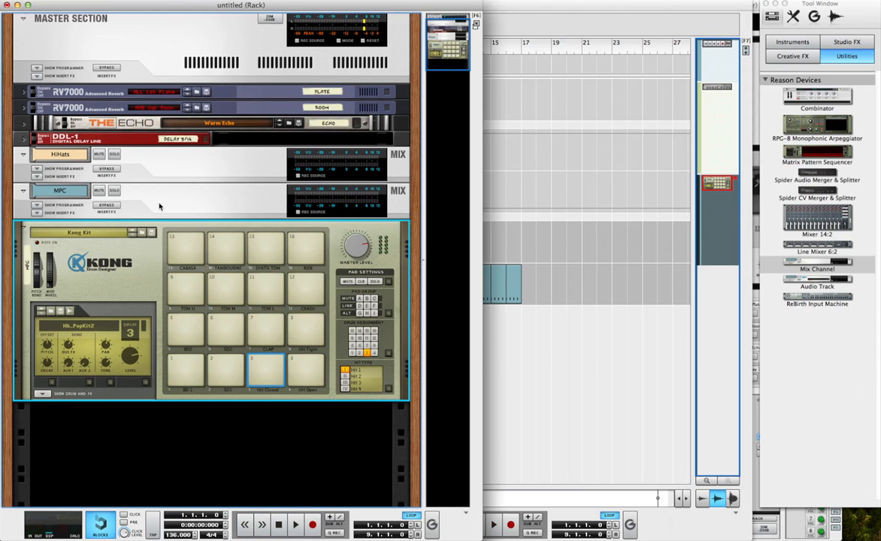
click(200, 206)
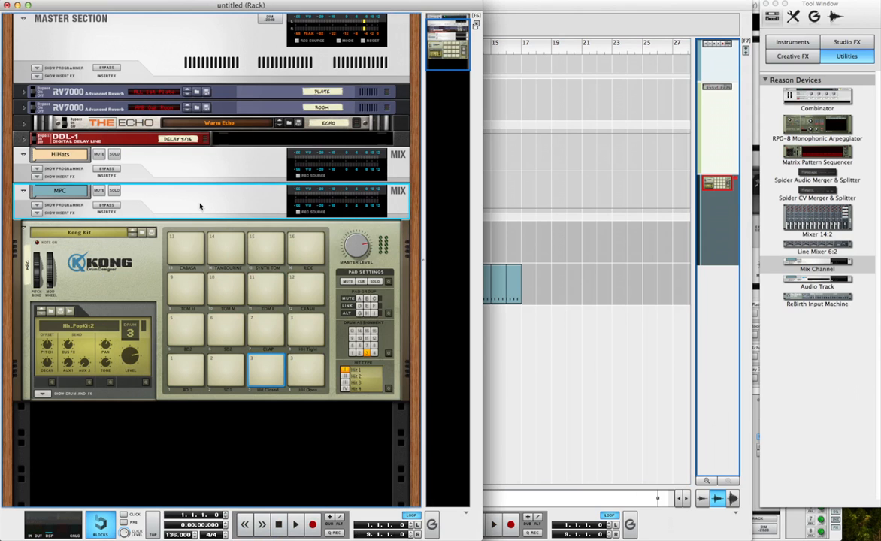
click(24, 92)
click(68, 88)
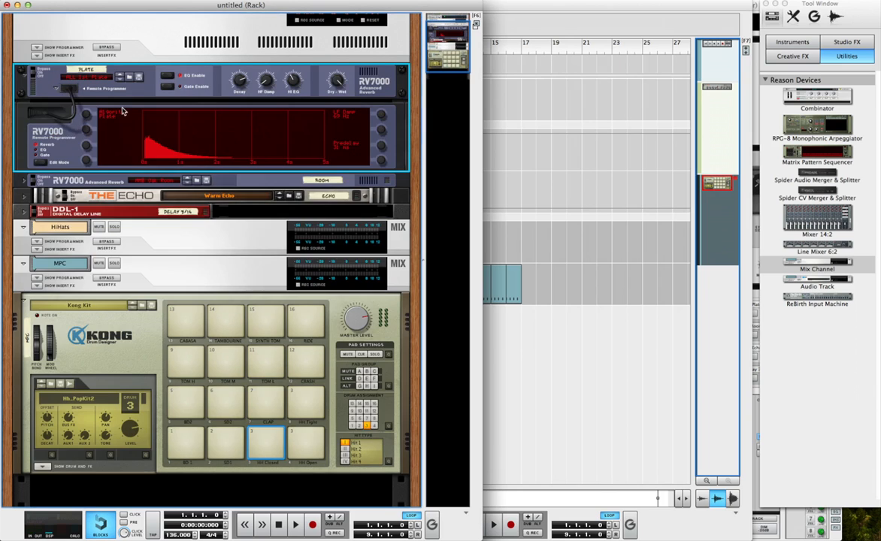
scroll(121, 112, up, 5)
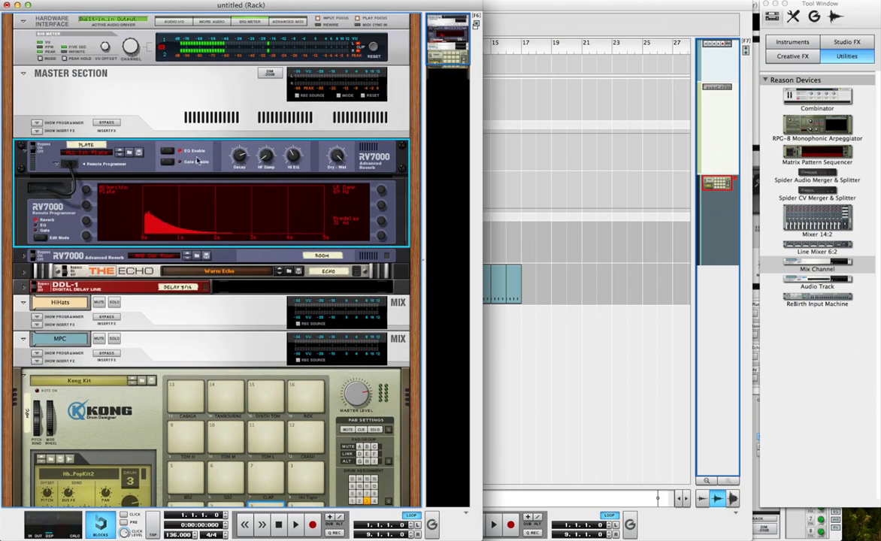
click(107, 141)
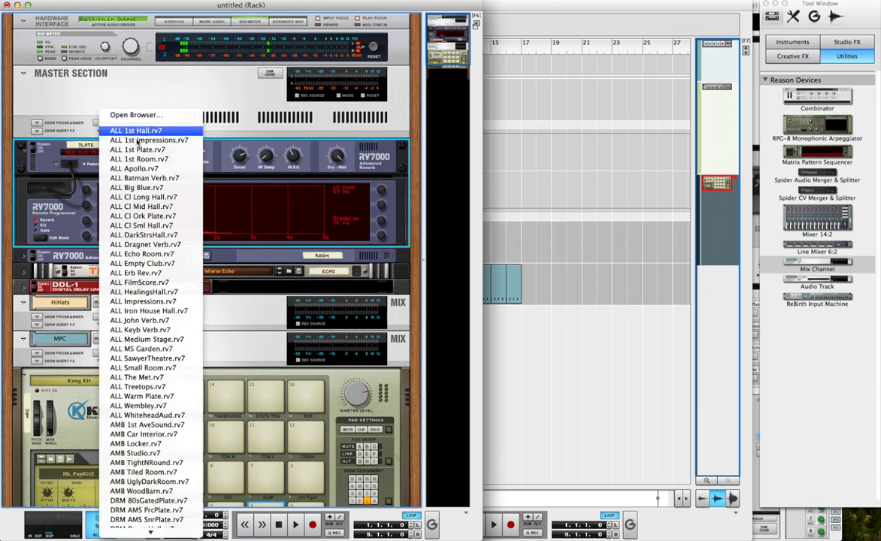
click(172, 236)
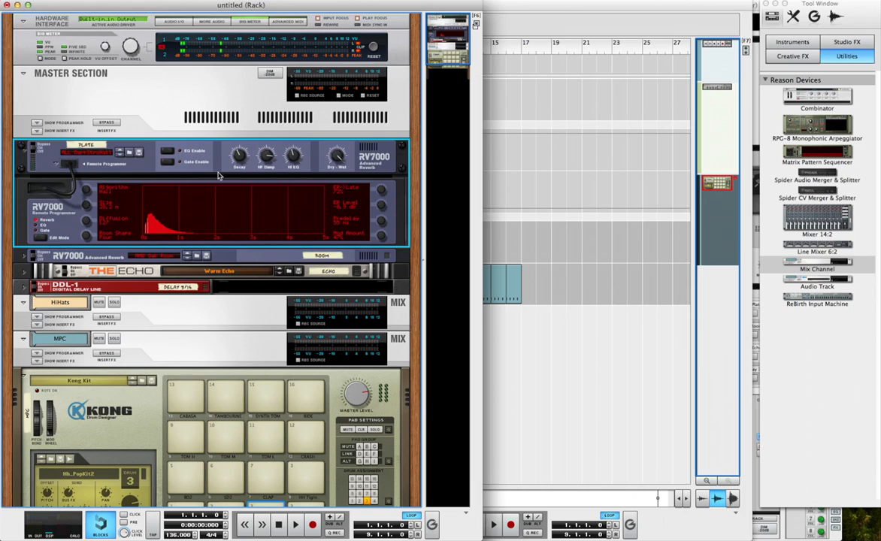
drag(241, 154, 225, 129)
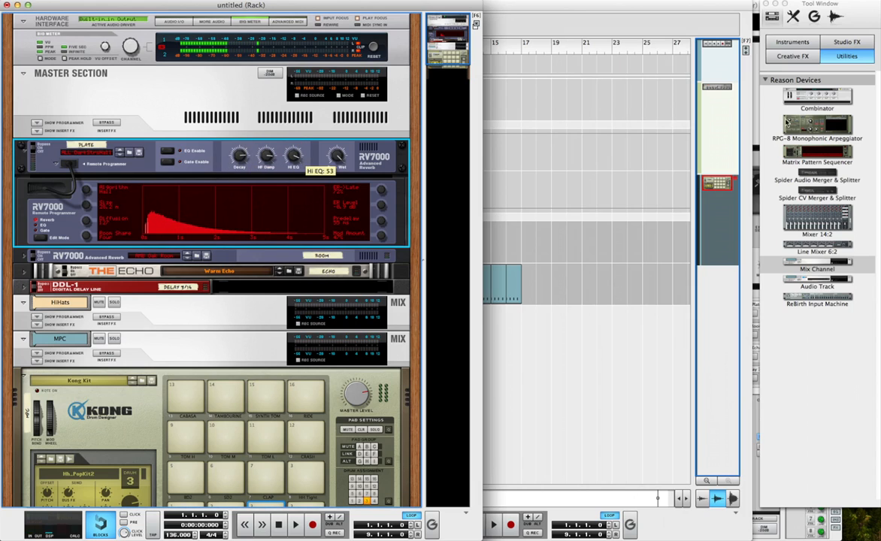
Delete the Room RV7000, The Echo and DDL-1 effects from the rack.
click(849, 45)
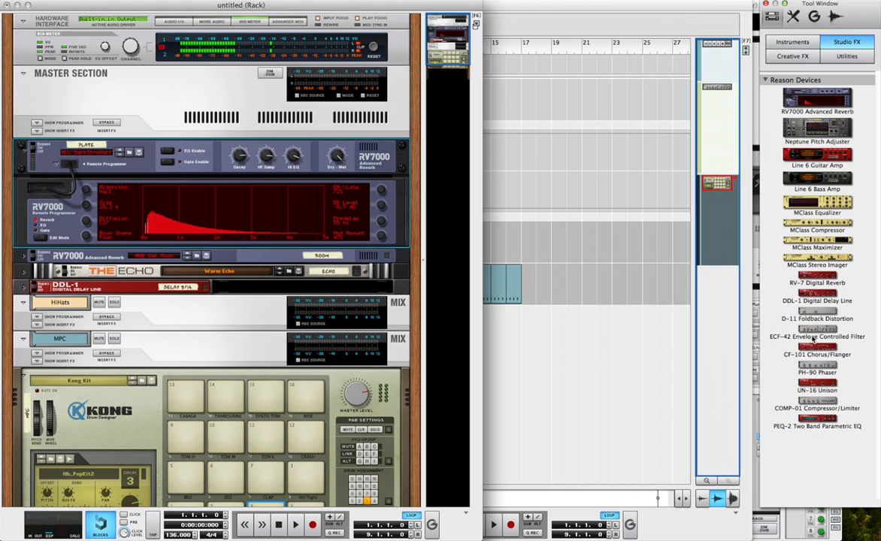
click(259, 260)
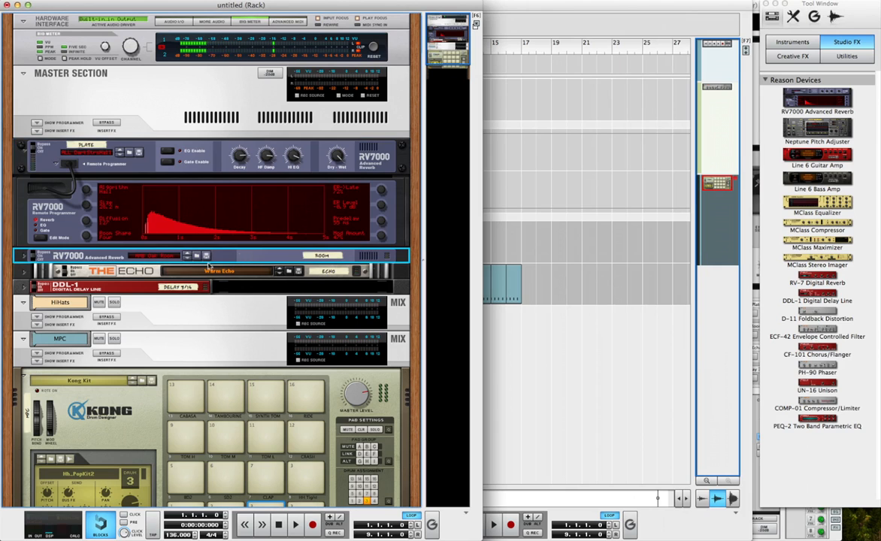
shift+click(225, 272)
shift+click(188, 284)
key(BackSpace)
key(Return)
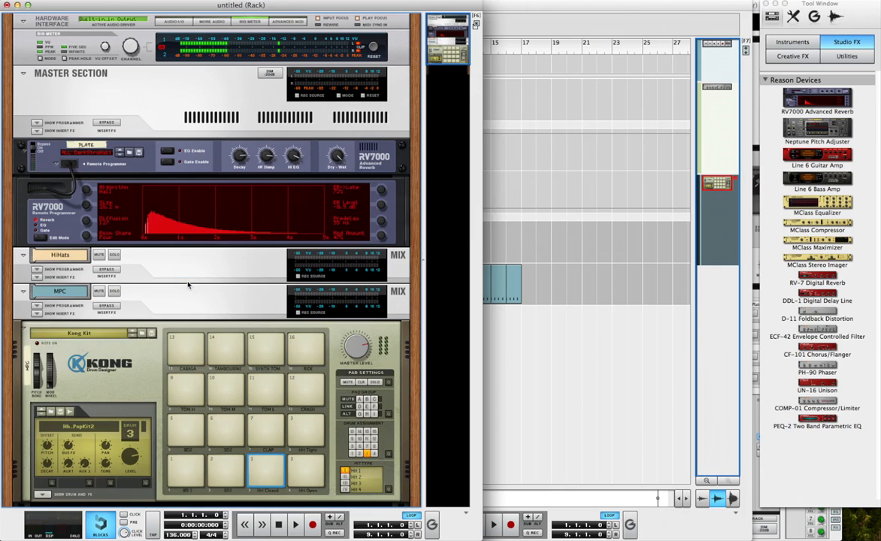
Add an ECF-42 filter below the Plate reverb and route the reverb's output through it into FX return 1.
drag(822, 336, 117, 251)
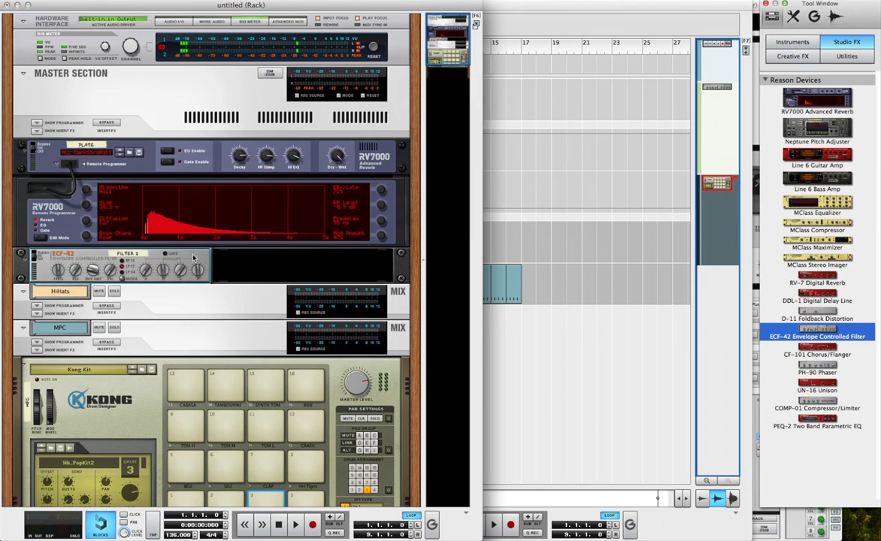
key(Tab)
click(261, 147)
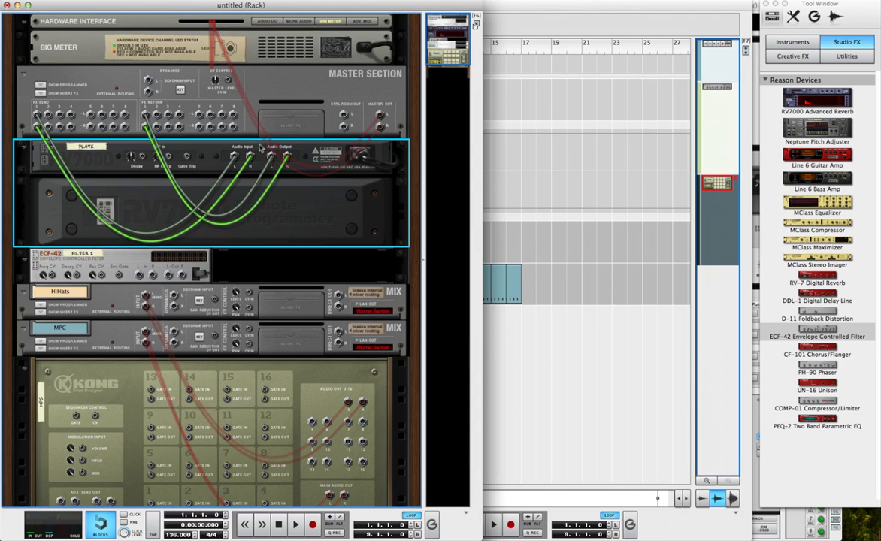
drag(272, 156, 182, 275)
click(139, 276)
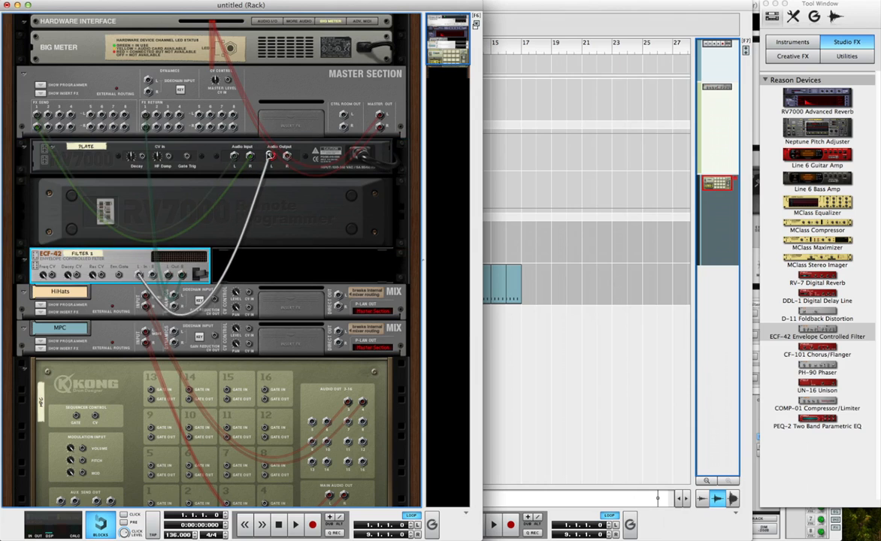
click(83, 88)
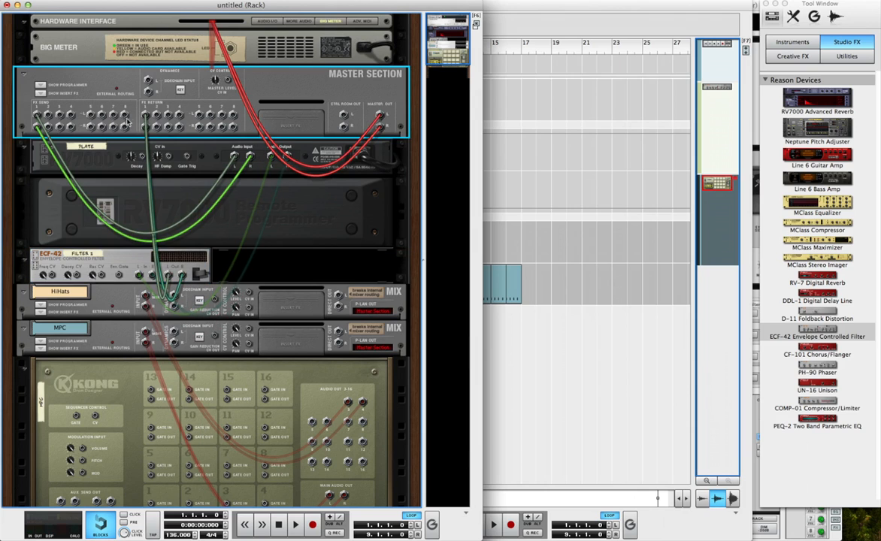
click(172, 188)
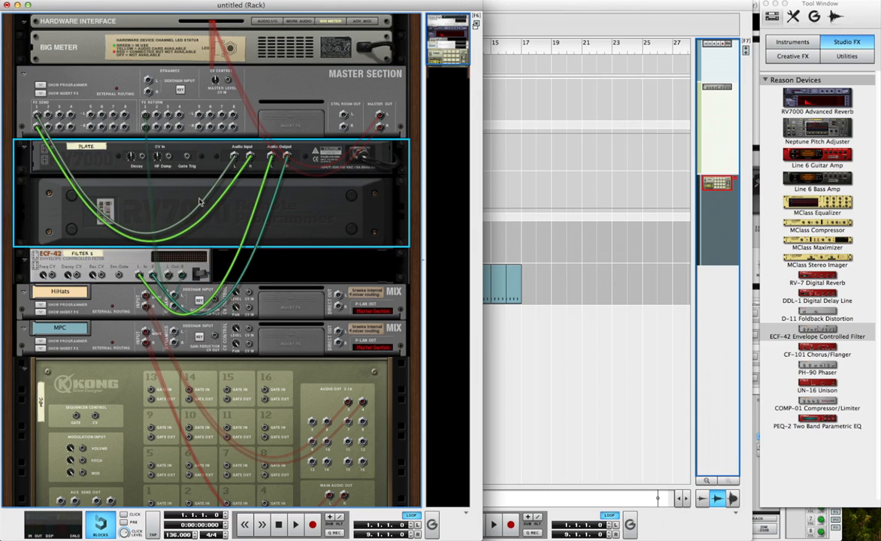
click(175, 264)
click(199, 209)
key(Tab)
drag(58, 269, 56, 246)
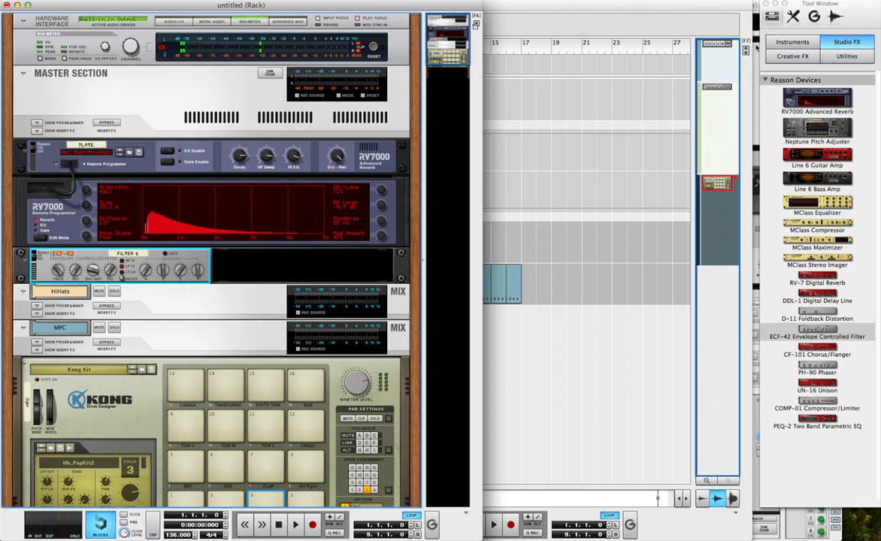
Turn on FX send 1 for the MPC channel in the mixer.
key(F5)
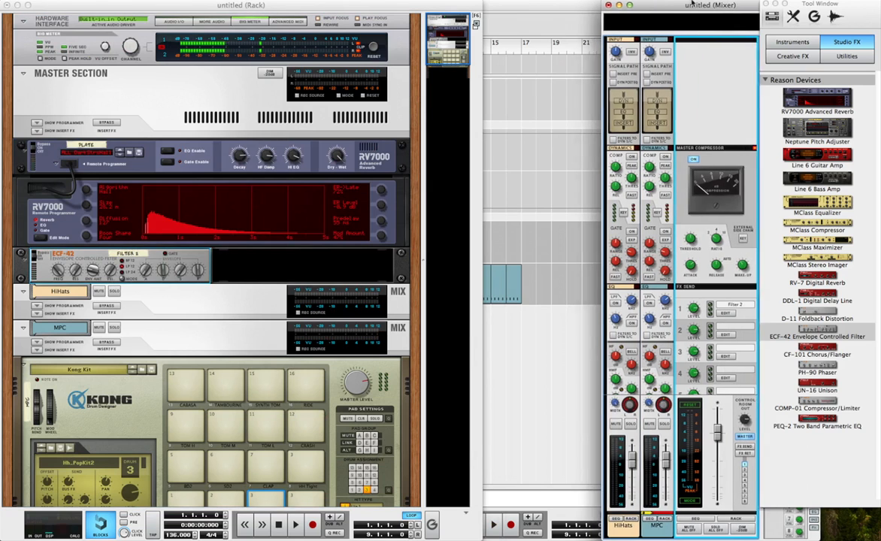
scroll(631, 245, down, 5)
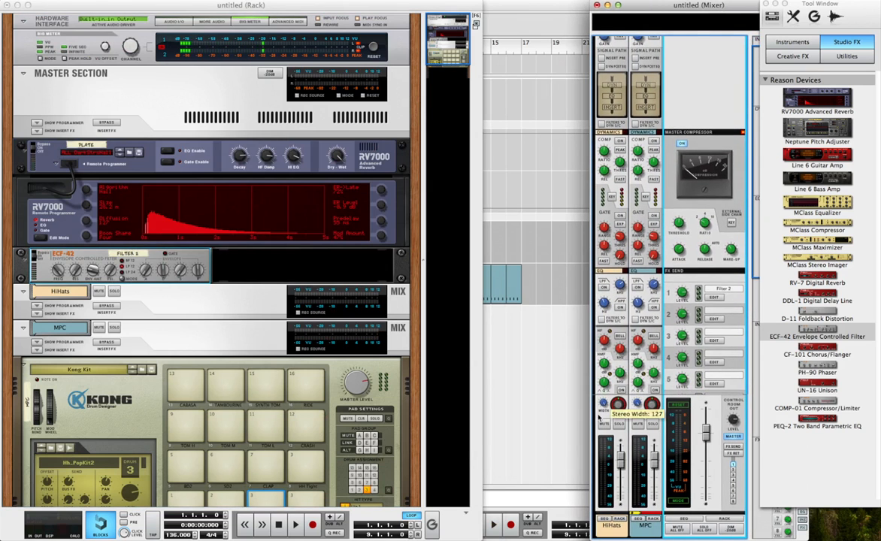
scroll(636, 402, down, 8)
click(638, 250)
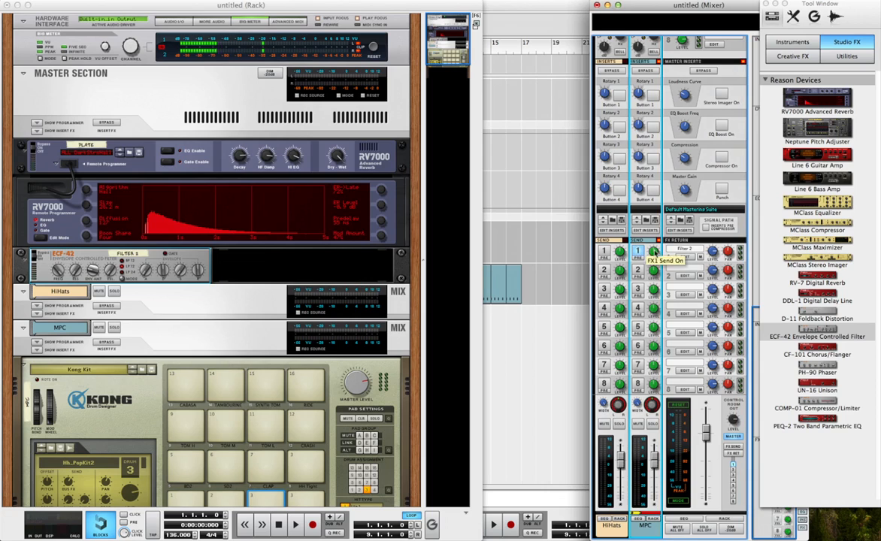
mouse_move(655, 251)
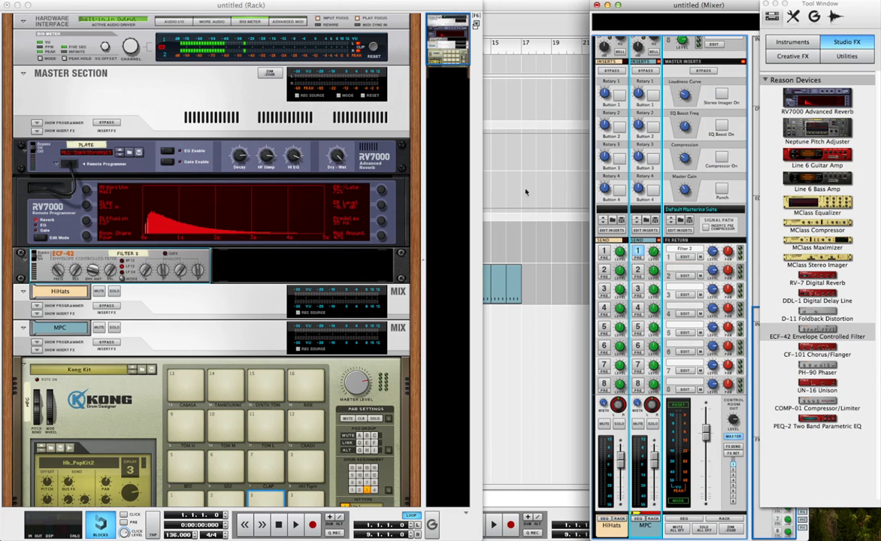
Create Frequency and Resonance automation lanes for Filter 2 and draw an eight-bar clip from bar 1 in each.
alt+click(60, 272)
alt+click(76, 272)
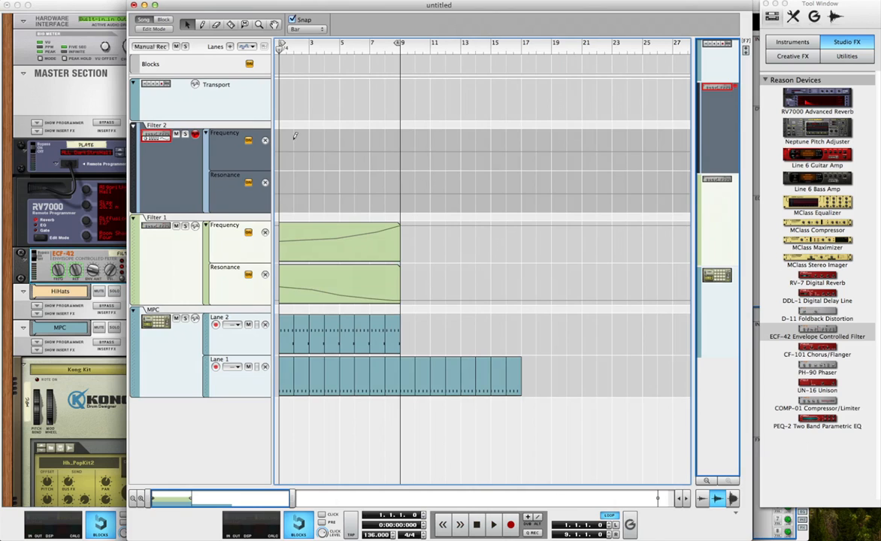
drag(294, 136, 372, 139)
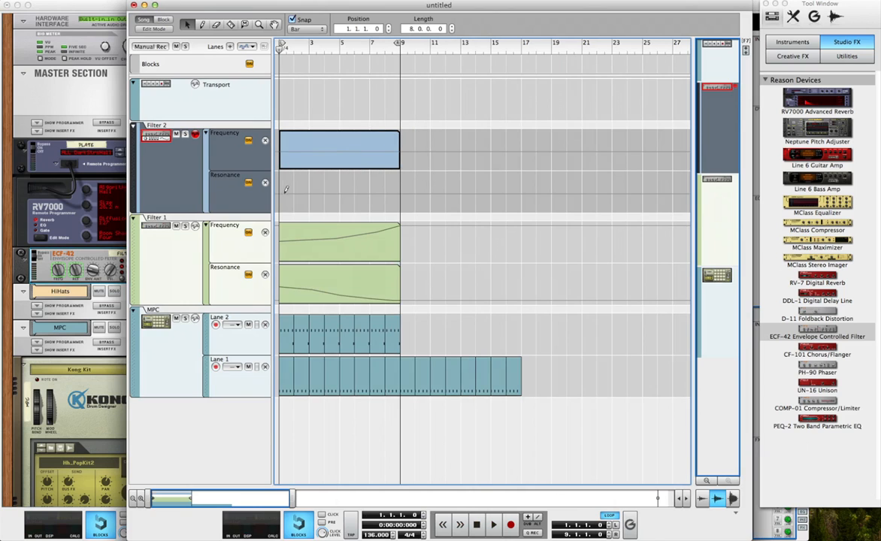
drag(285, 190, 394, 187)
Draw a rising Filter 2 frequency curve across the eight bars, ending at value 122 at bar 9.
double_click(323, 153)
super+click(280, 222)
super+click(345, 200)
super+click(377, 174)
super+click(400, 139)
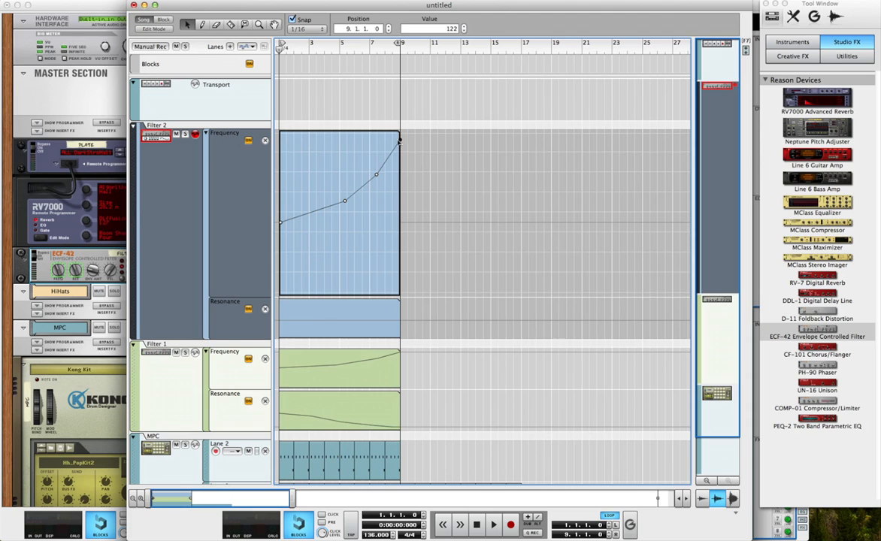
Draw a falling Filter 2 resonance curve across the eight bars, ending at value 0 at bar 9.
double_click(318, 317)
super+click(280, 262)
super+click(323, 280)
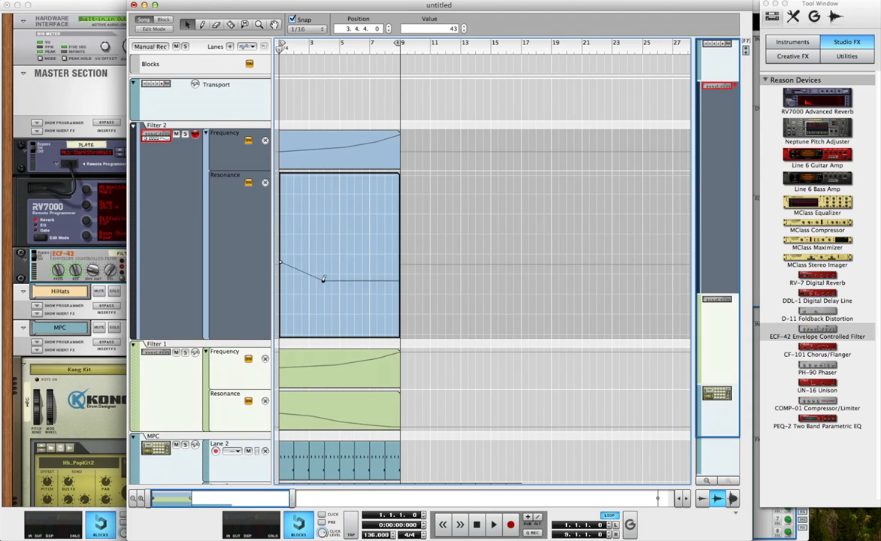
super+click(373, 293)
super+click(381, 307)
drag(381, 307, 400, 337)
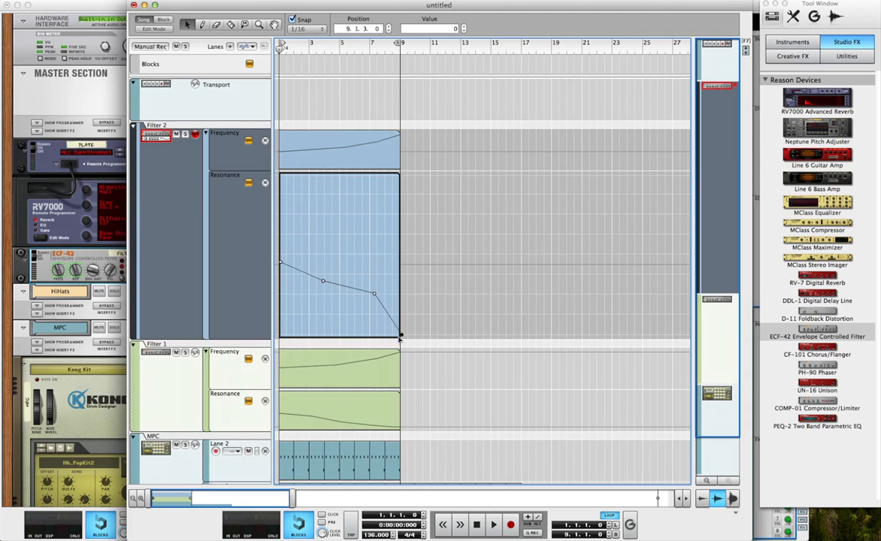
click(369, 293)
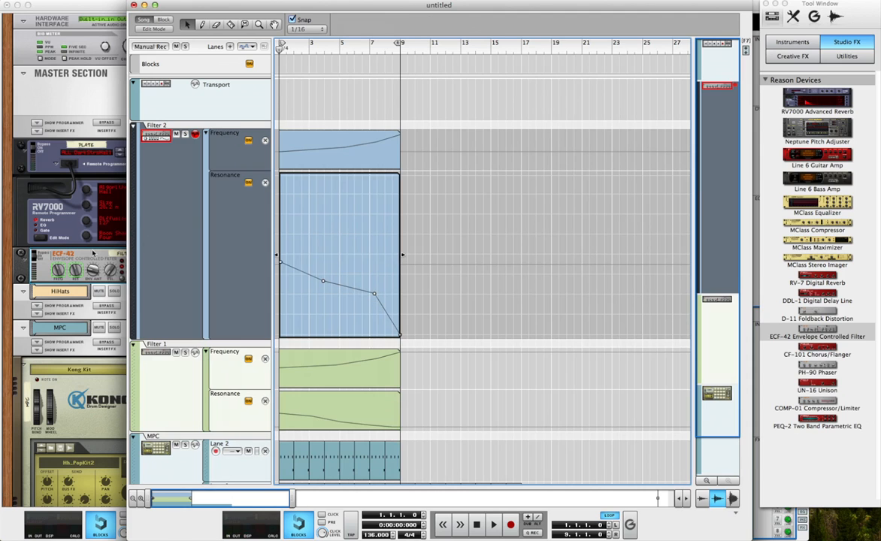
Play the loop and set the MPC channel's FX 1 send level to -21.99 dB.
click(92, 253)
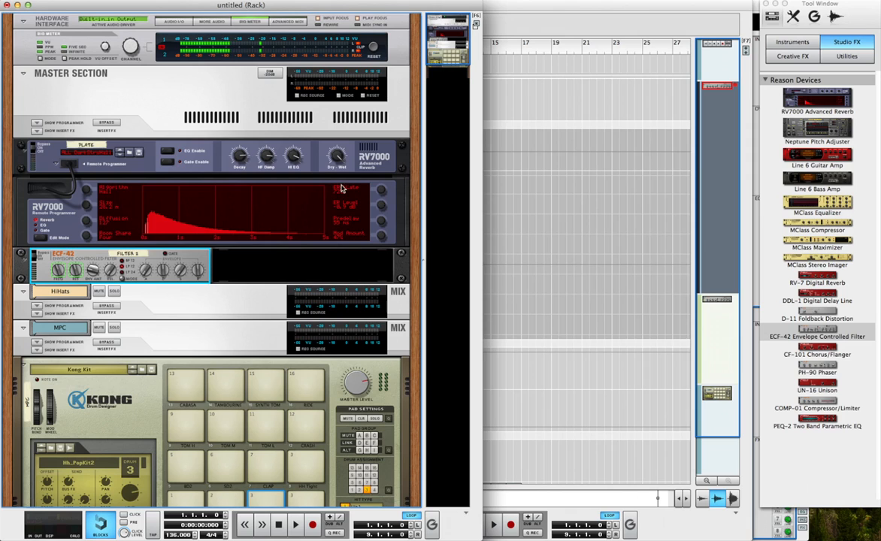
click(554, 24)
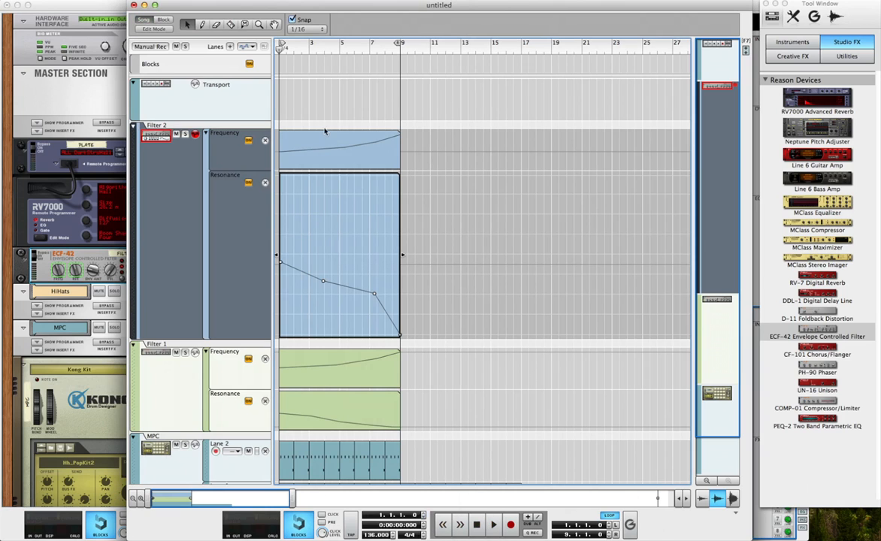
key(space)
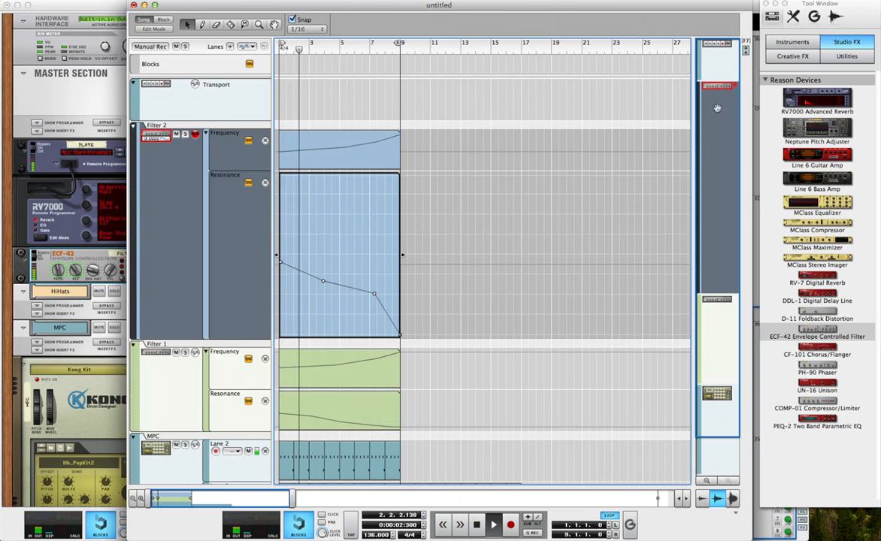
click(756, 6)
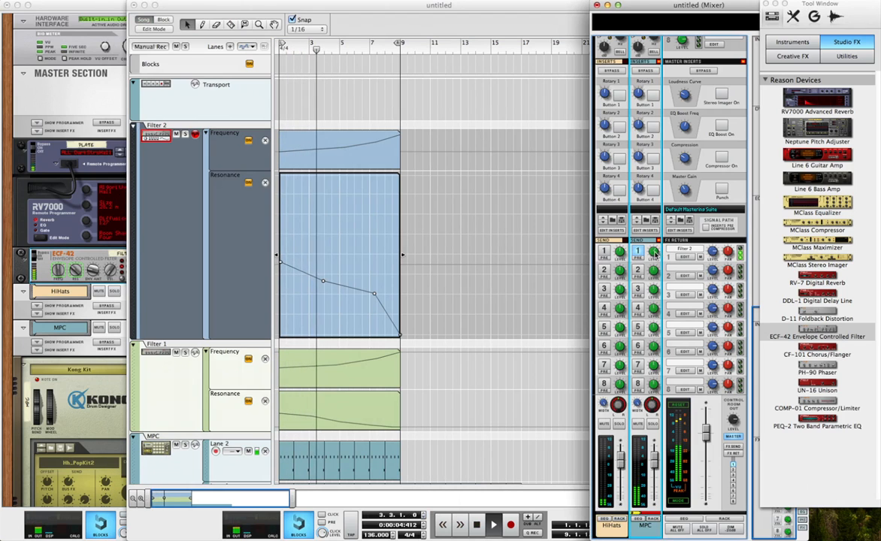
drag(653, 265, 653, 255)
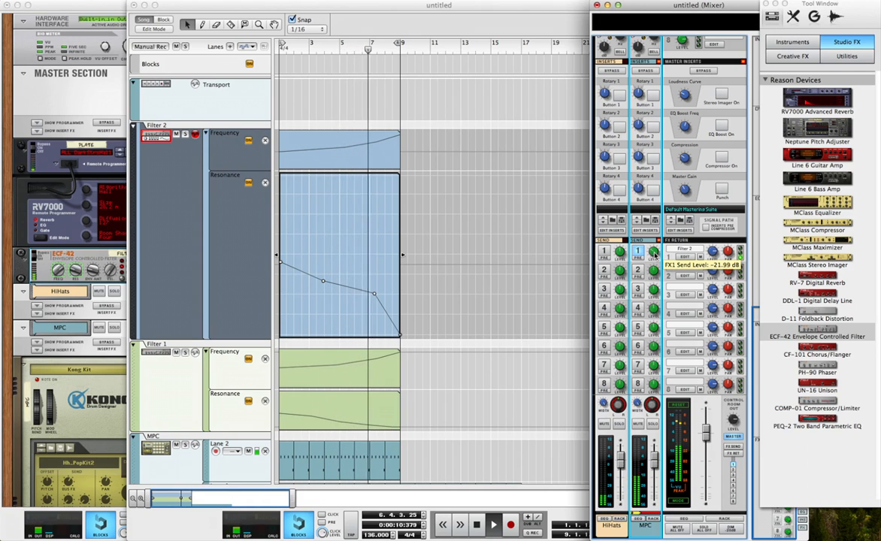
Close the resonance automation clip, then stop playback with the song position back at bar 1.
click(438, 200)
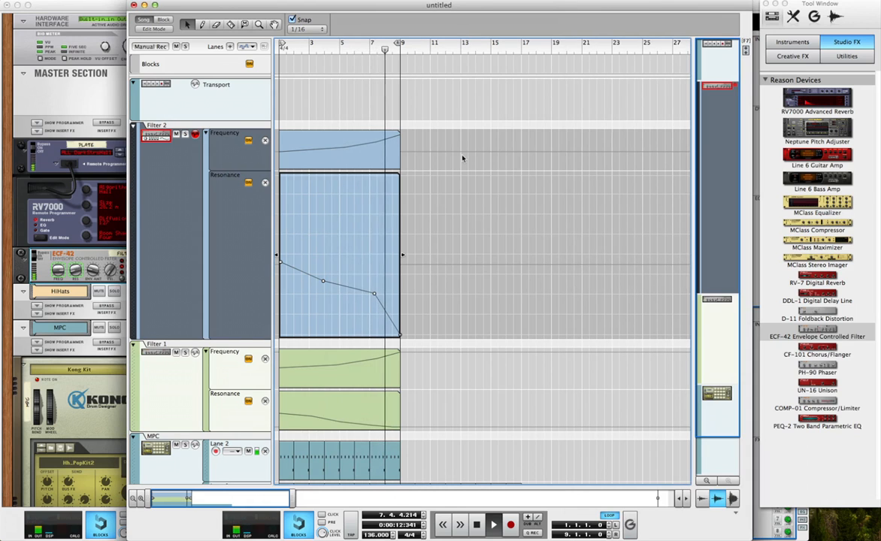
click(478, 106)
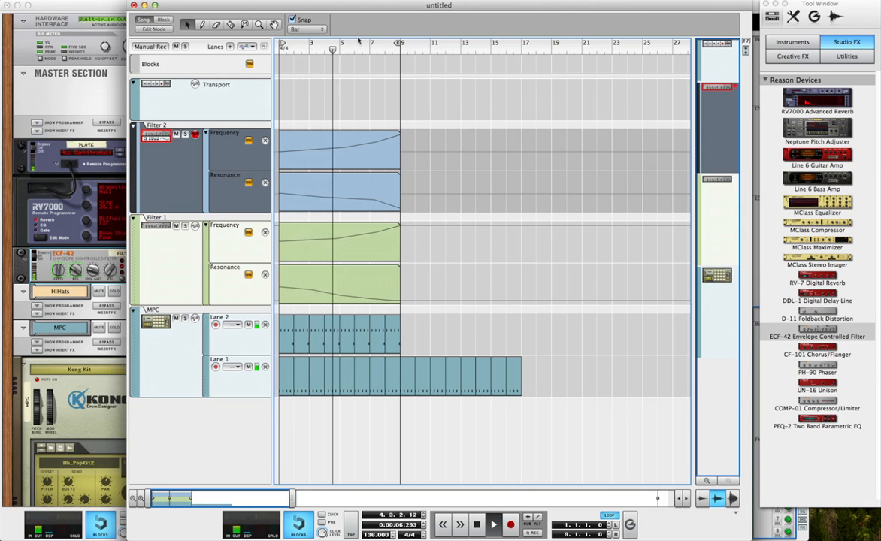
click(310, 48)
drag(313, 50, 279, 49)
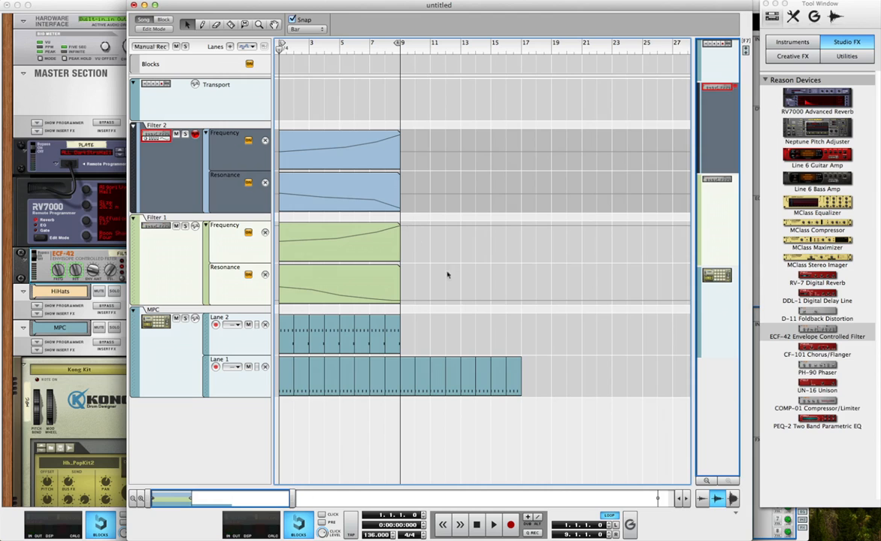
Create a one-bar clip at bar 9 in MPC Lane 2 and draw SD1 notes on beats 9.2 and 9.4.
super+click(411, 331)
double_click(411, 331)
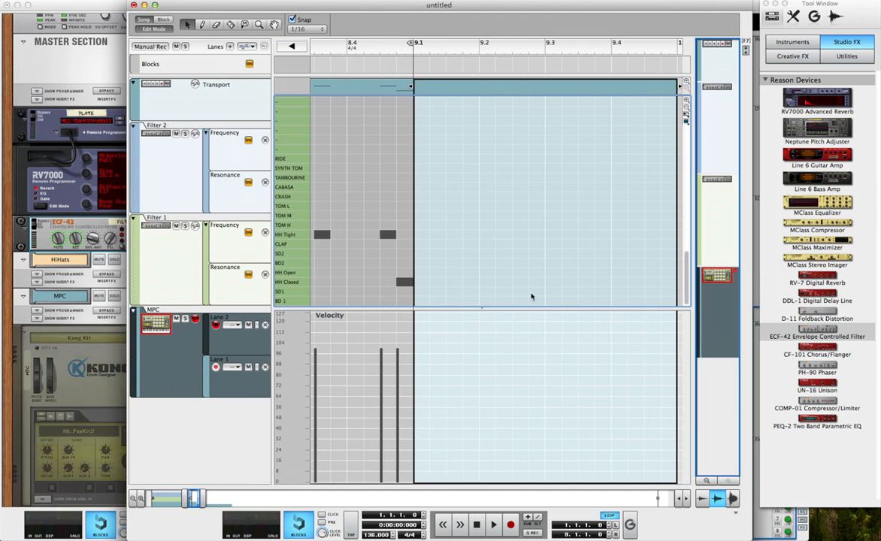
click(486, 291)
click(613, 291)
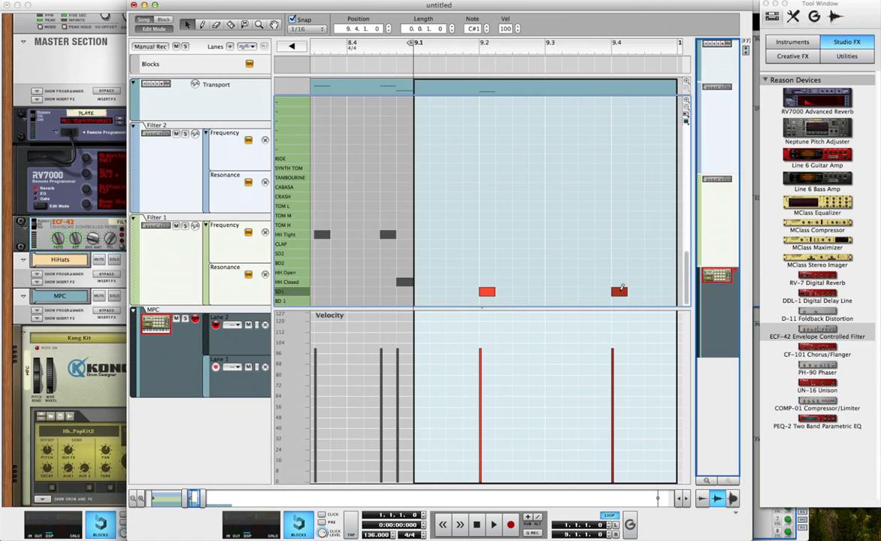
Duplicate the one-bar snare clip seven times in the arrangement so it fills bars 9 to 17.
click(158, 29)
key(super+d)
key(super+d)
key(super+d)
key(super+d)
key(super+d)
key(super+d)
key(super+d)
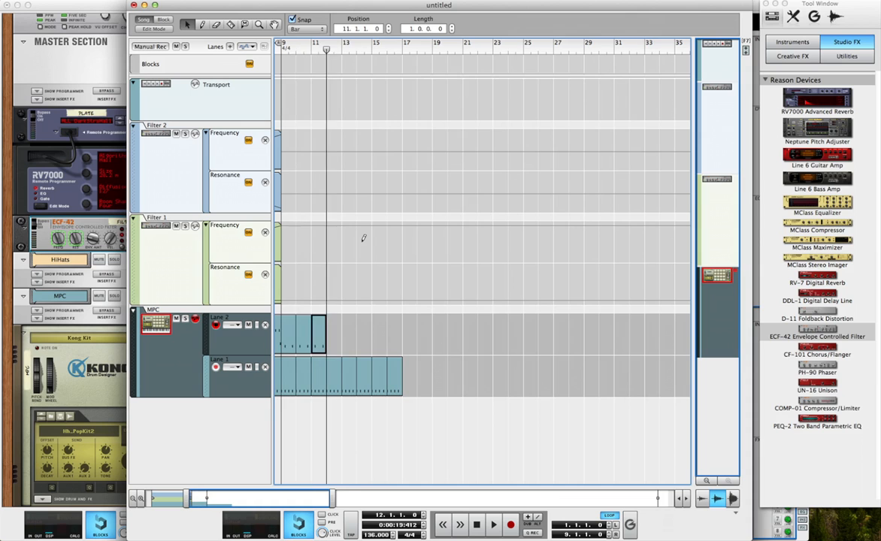
scroll(363, 243, left, 5)
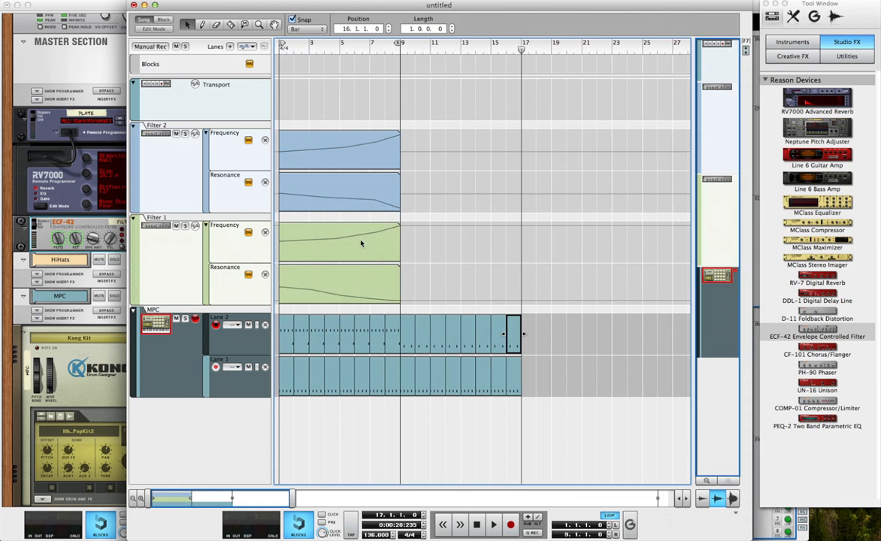
Select Kong's SD1 pad in the rack, load the Sd1_Brushed drum patch and audition it.
click(92, 351)
scroll(92, 351, down, 3)
click(225, 386)
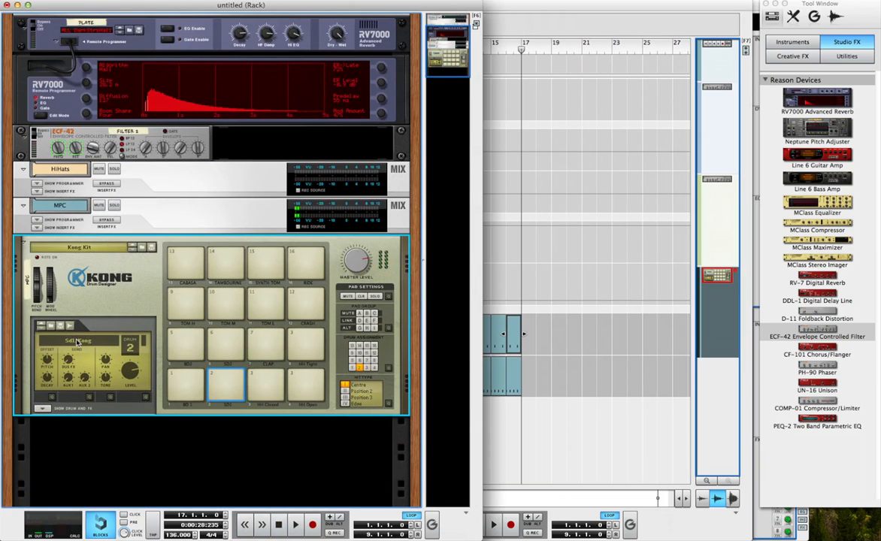
click(79, 342)
click(123, 267)
click(226, 382)
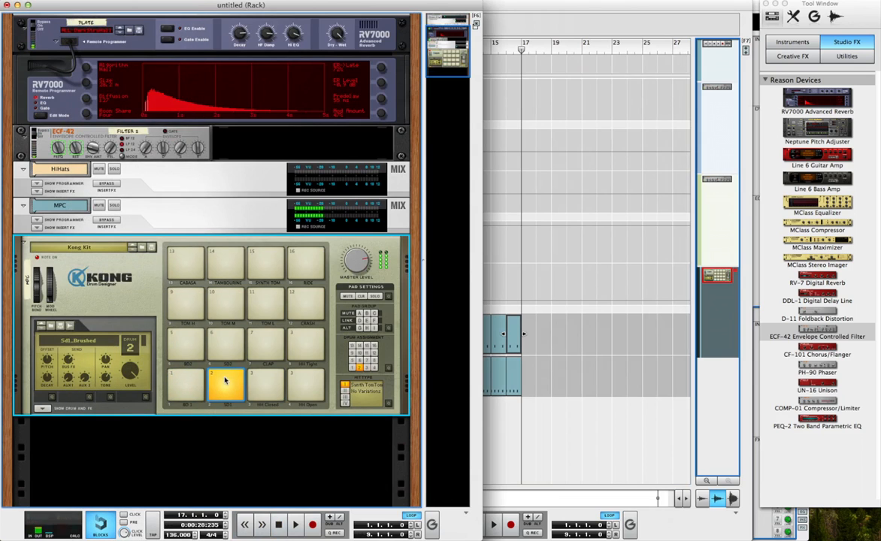
Replace the SD1 pad's patch with Sd_Yayo_TSB, lower its level slightly and audition it.
click(78, 343)
click(105, 264)
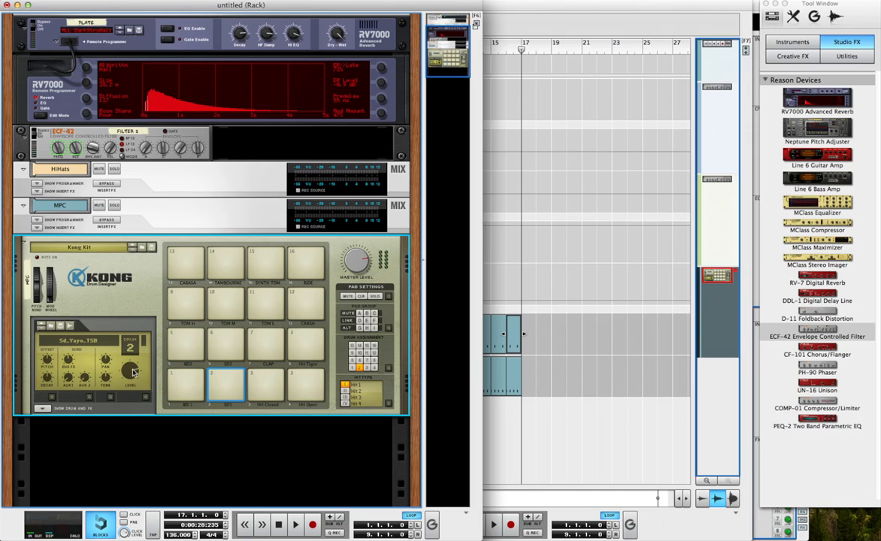
click(223, 375)
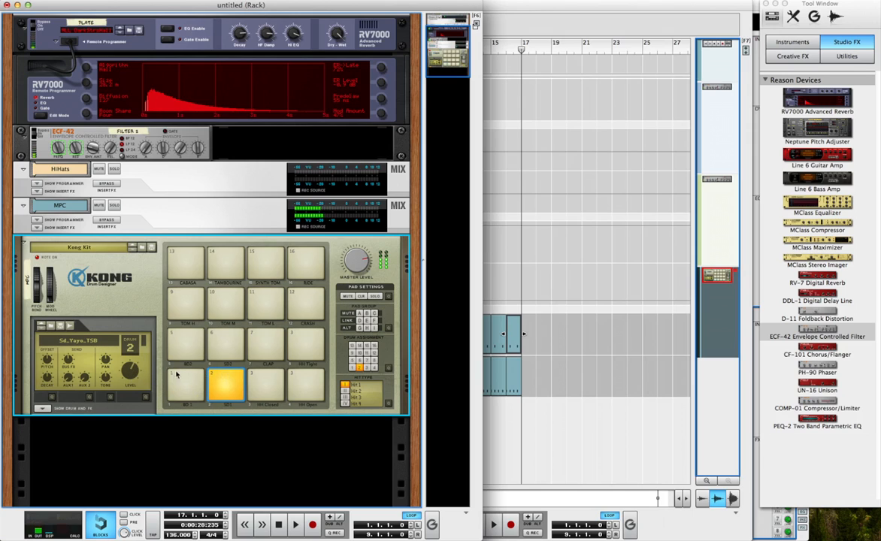
drag(131, 371, 131, 378)
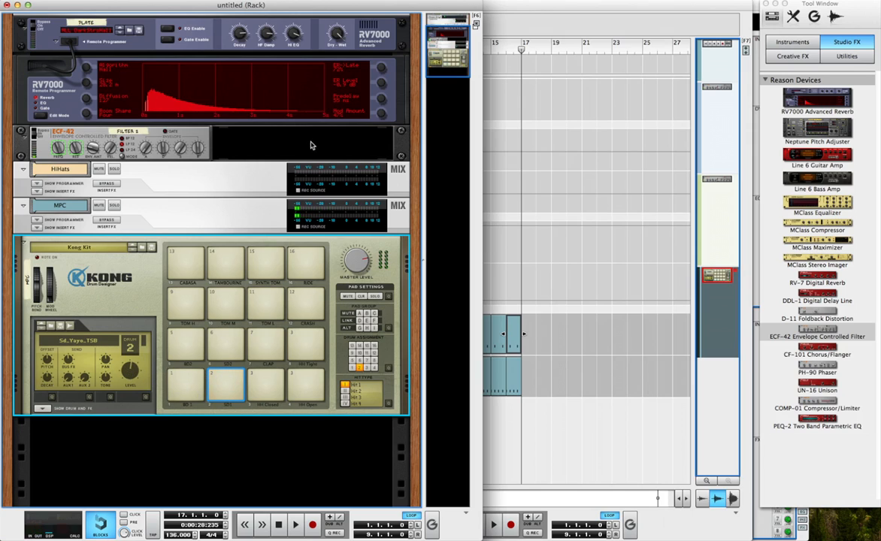
click(229, 380)
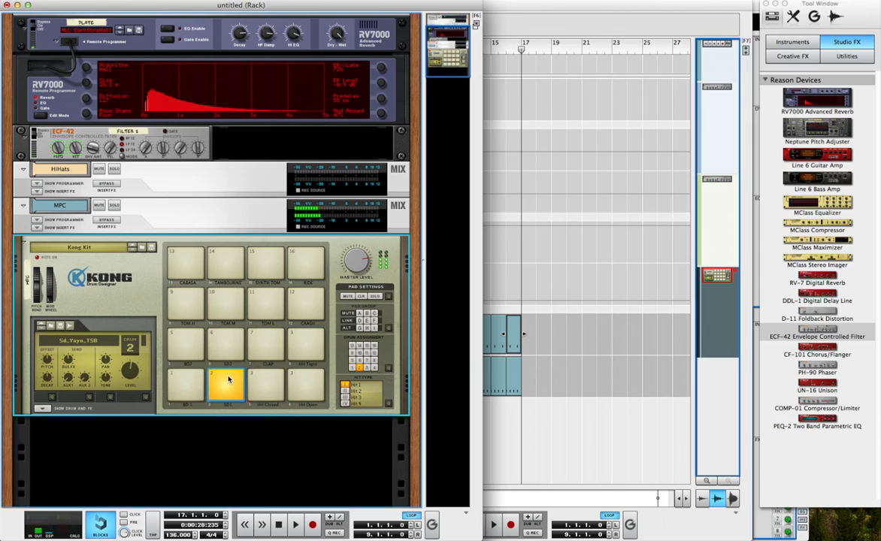
Reveal Kong's drum and FX section and route the SD1 drum to Output 5-6.
click(41, 406)
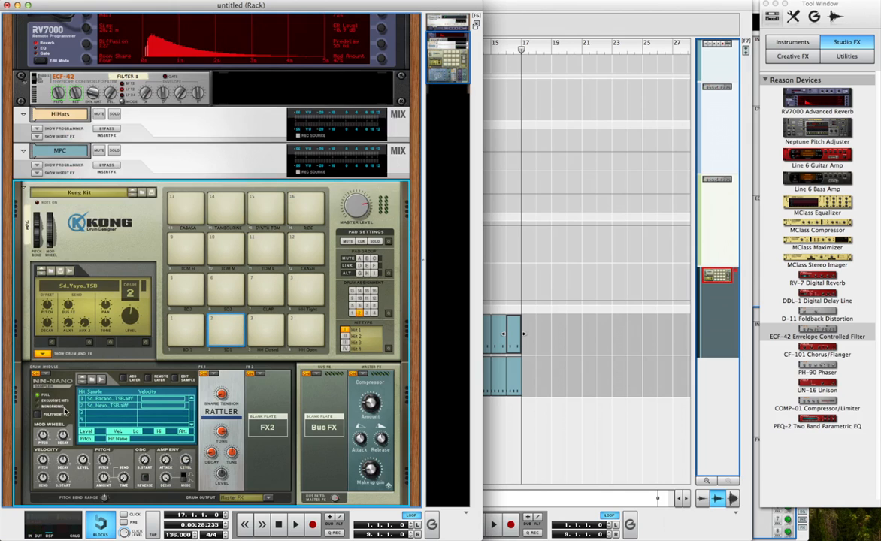
scroll(271, 417, down, 3)
click(271, 429)
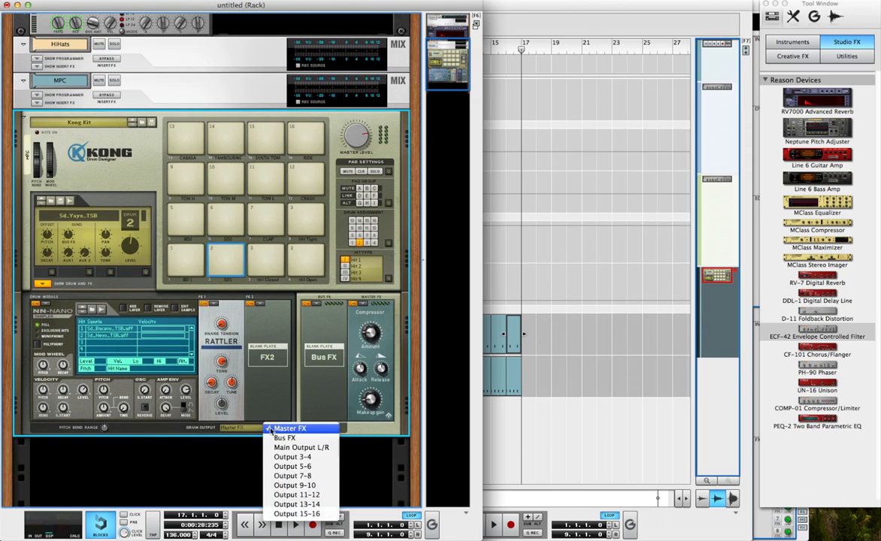
click(319, 466)
Add a Mix Channel device to the rack directly above the HiHats channel.
click(845, 57)
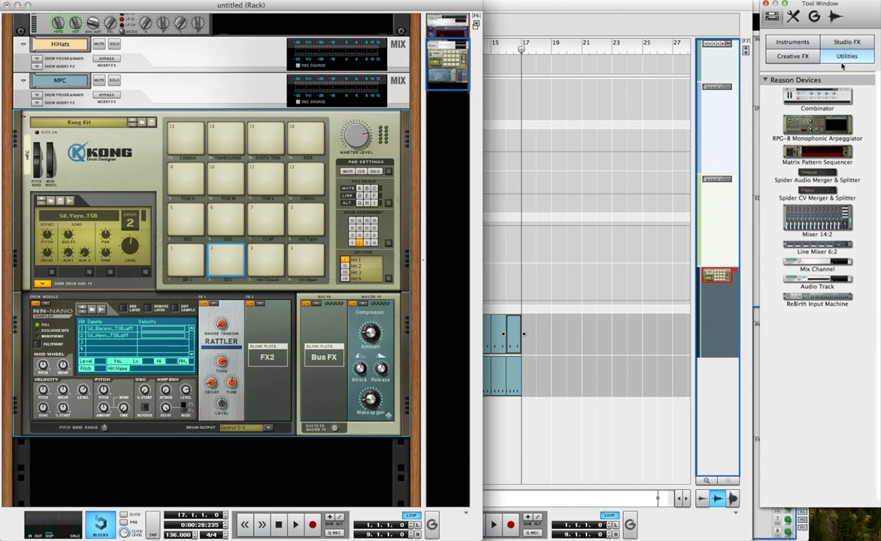
drag(814, 264, 400, 138)
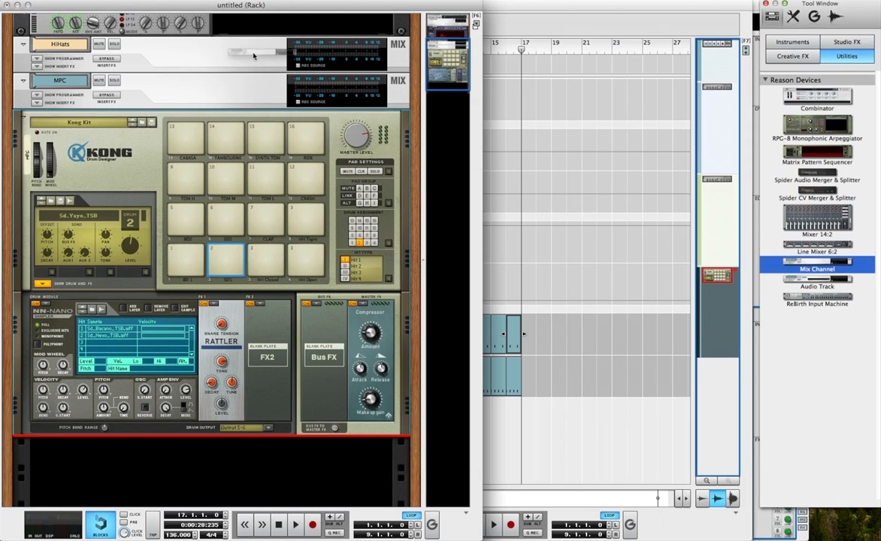
drag(253, 56, 253, 55)
On the rear of the rack, cable Kong's audio outputs 5 and 6 to the new Mix Channel's inputs.
key(Tab)
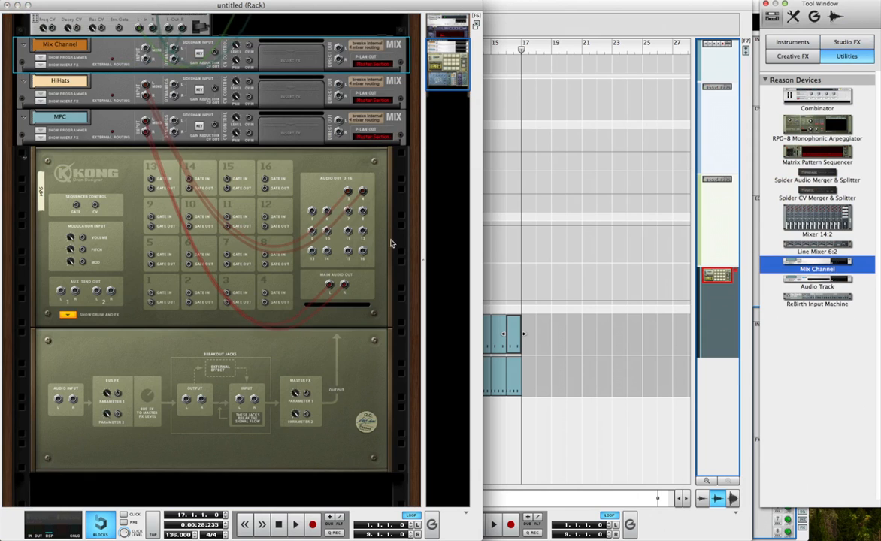
drag(312, 213, 147, 50)
click(54, 44)
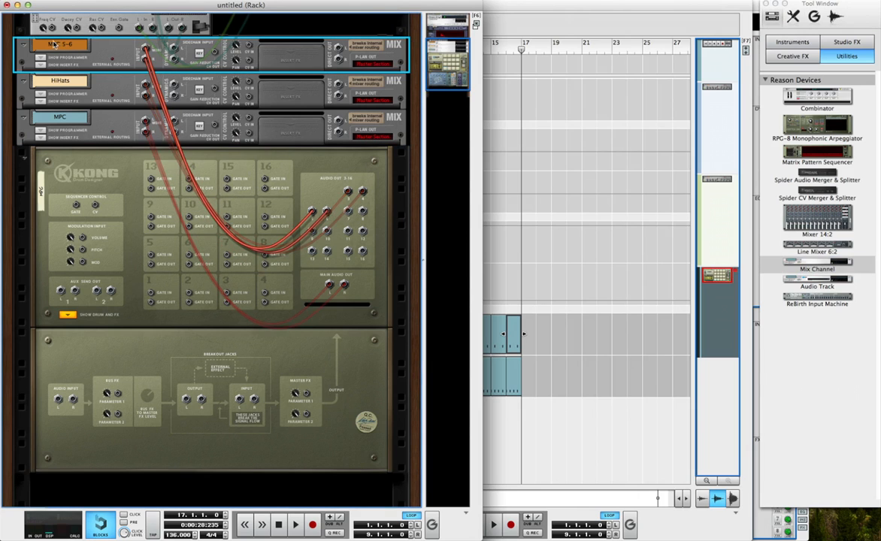
Rename the new mix channel as Snare, return to the rack's front and audition the SD1 pad.
double_click(58, 45)
text(Sna)
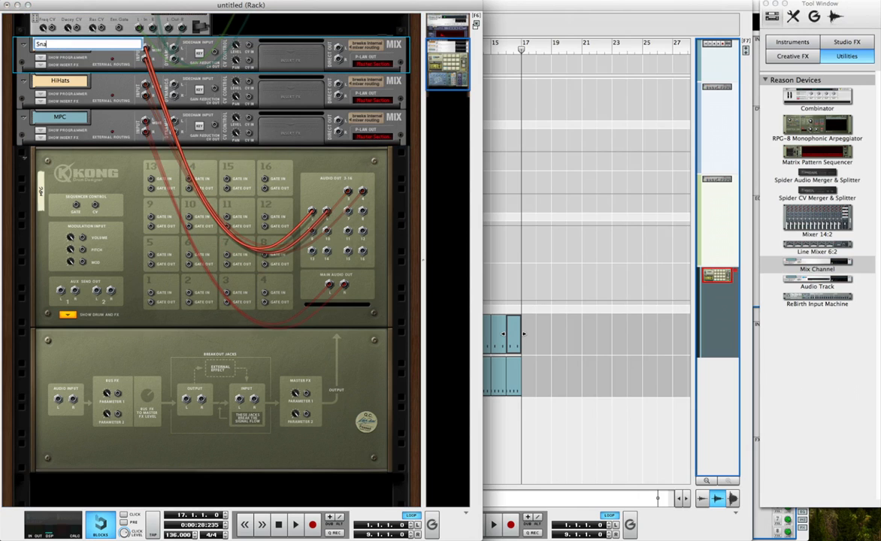
text(re)
key(Return)
key(Tab)
scroll(260, 114, up, 2)
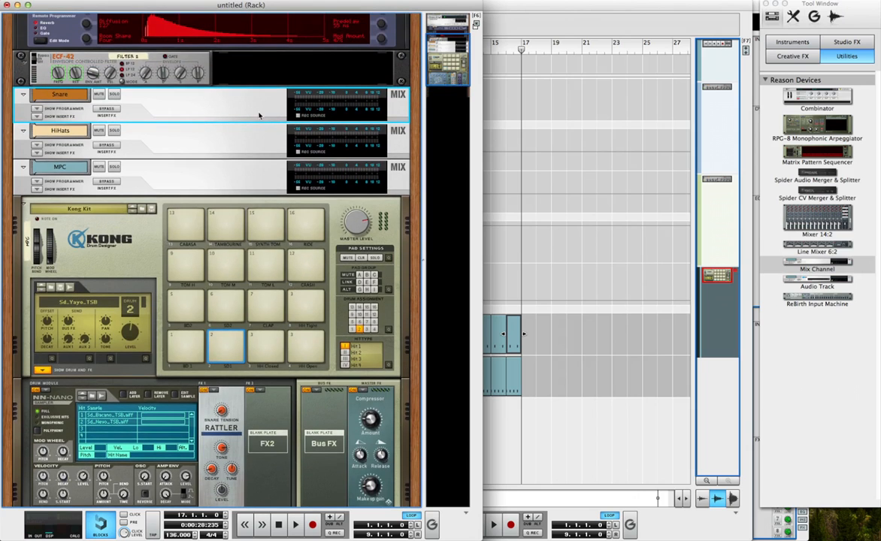
click(229, 345)
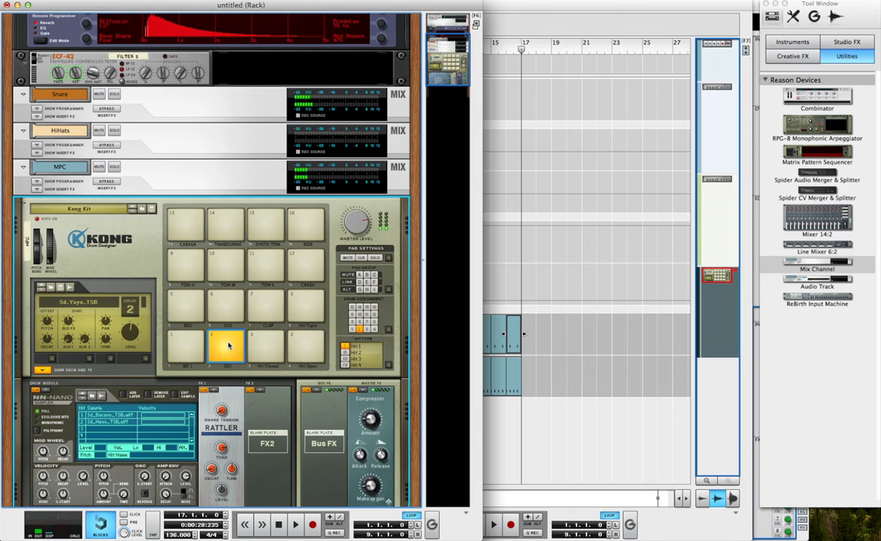
Enable the Snare channel's FX 1 send in the mixer, audition the SD1 pad and adjust the send level.
key(F5)
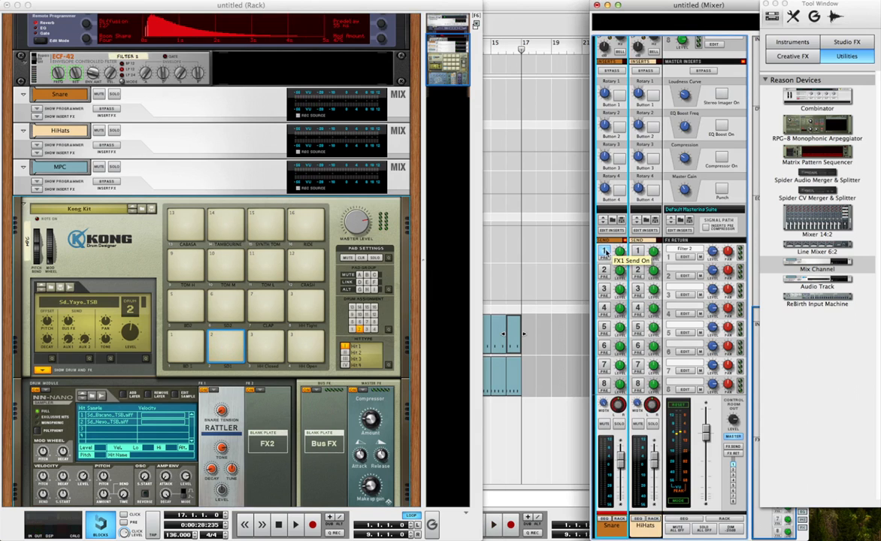
click(230, 343)
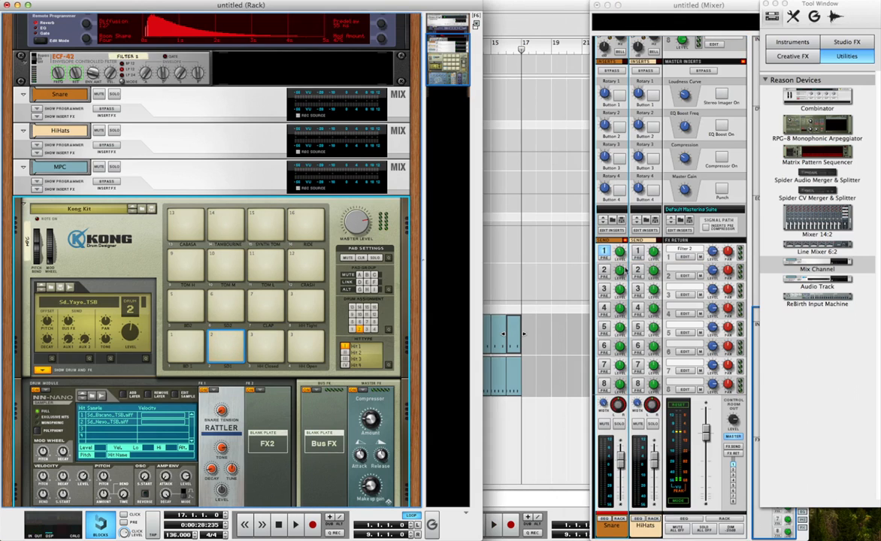
click(619, 259)
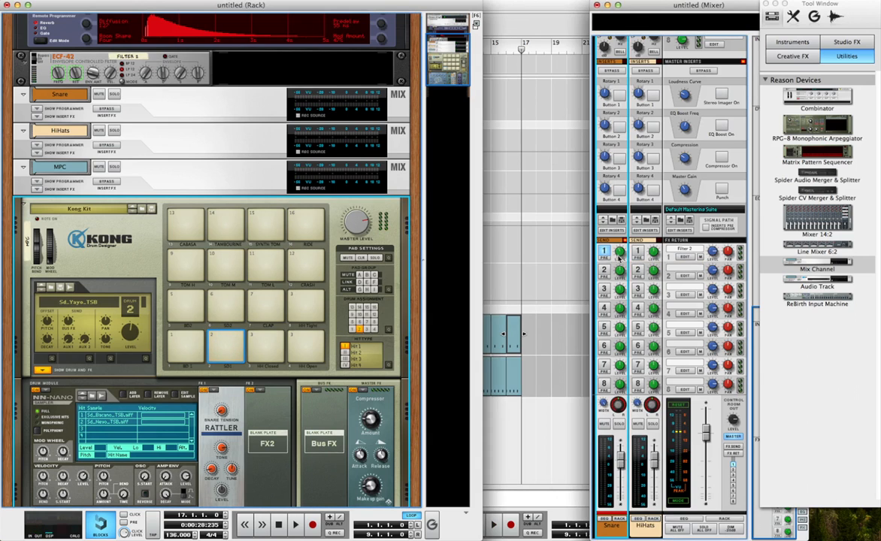
Return to the sequencer and extend the loop's end to bar 17.
click(523, 28)
click(466, 232)
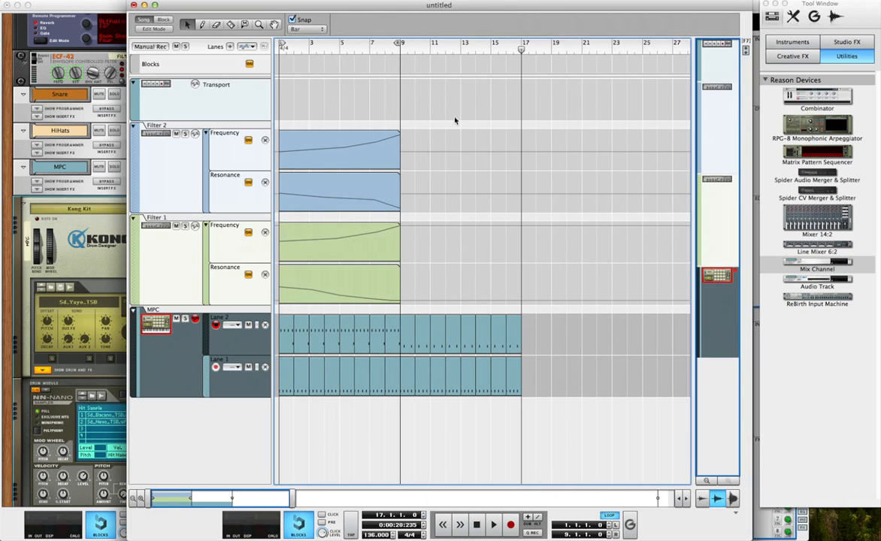
drag(398, 43, 524, 62)
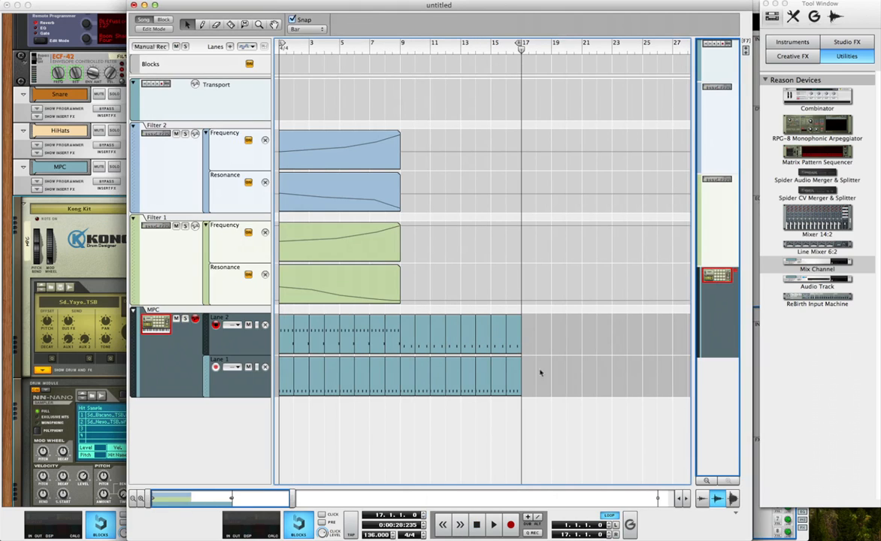
Add a third MPC note lane for the snare clips in bars 9–17 and copy the Lane 2 hi-hat clips to bar 9.
click(229, 46)
drag(552, 394, 407, 320)
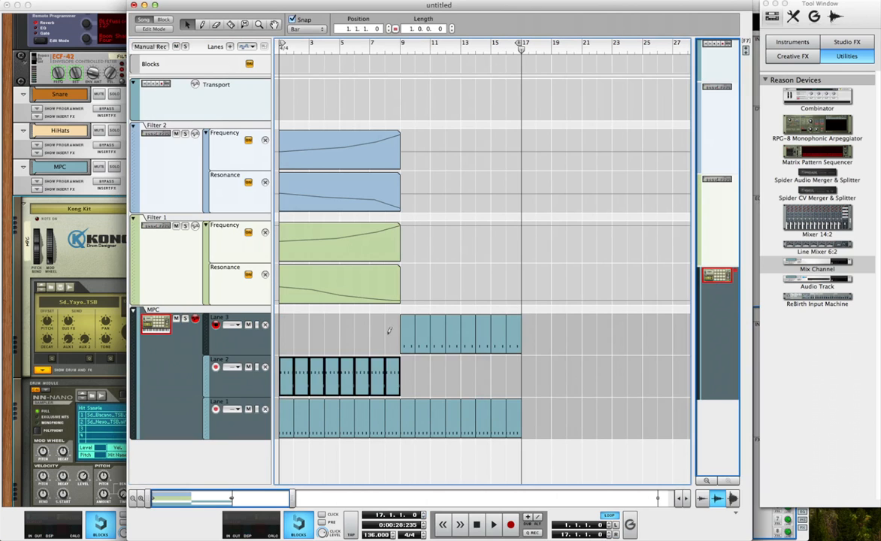
Review the FX 1 sends of the Snare, HiHats and MPC channels in the mixer, and return to the sequencer.
key(F5)
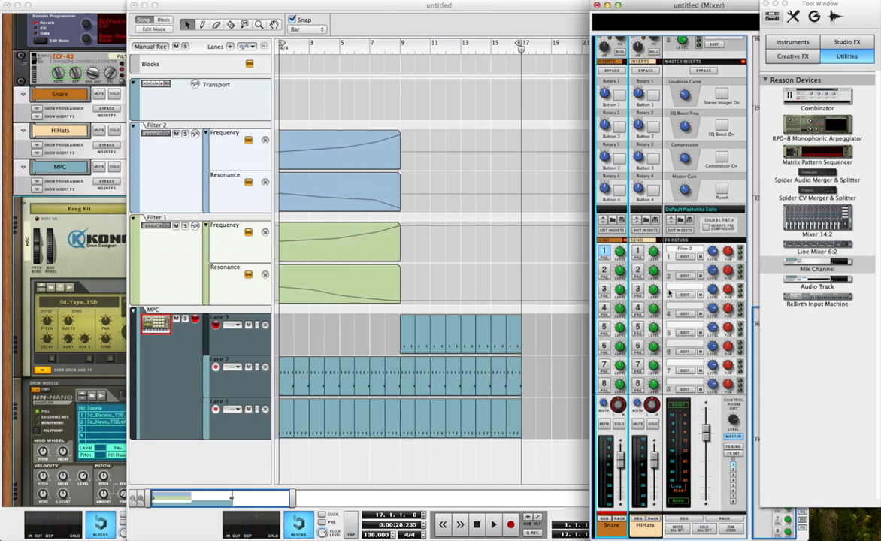
key(F6)
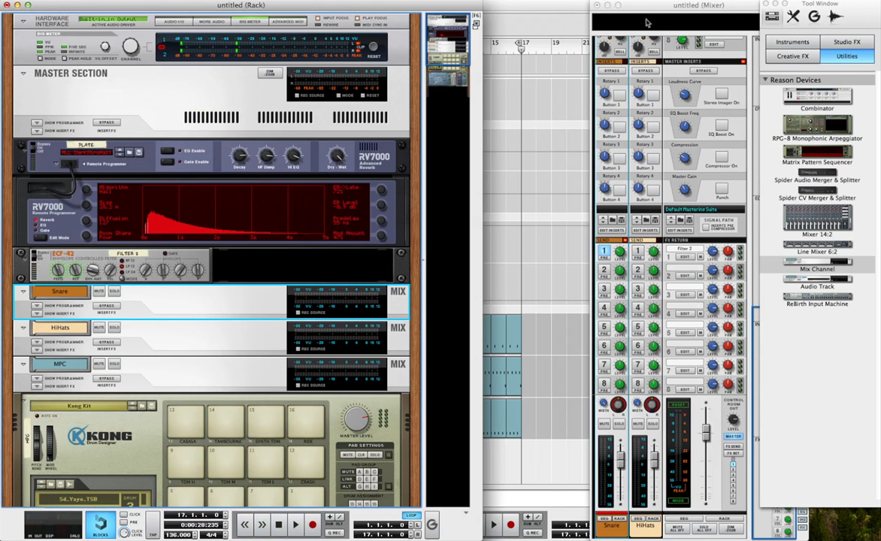
scroll(651, 274, right, 2)
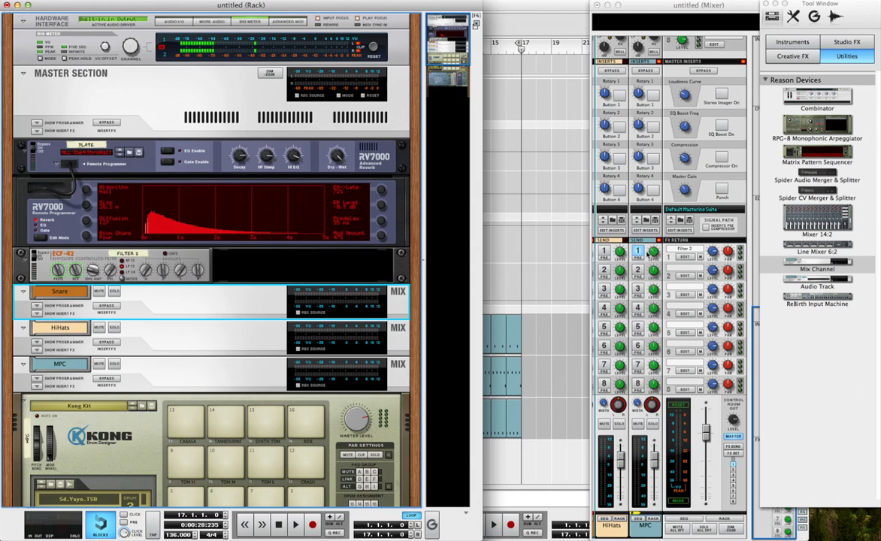
click(500, 227)
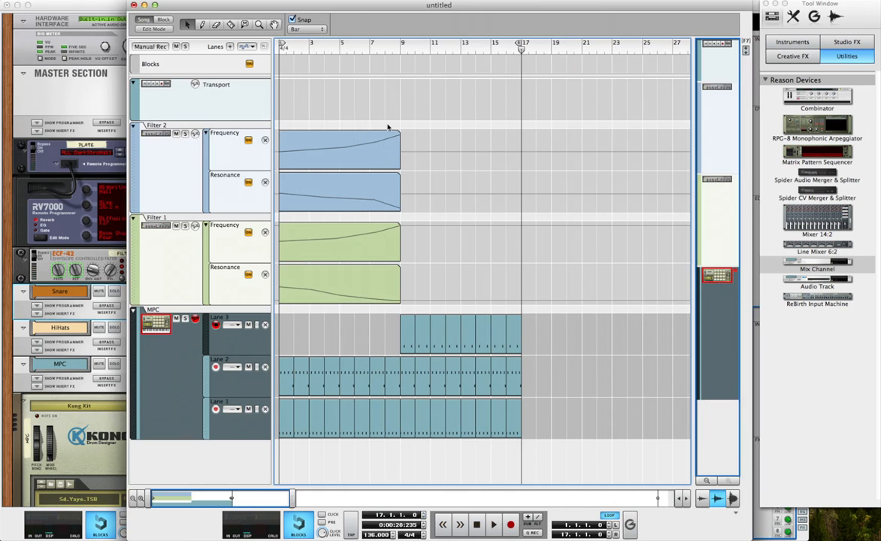
Create an Enabled automation lane for the Plate reverb and draw a clip in it from bar 9 to bar 17.
click(63, 91)
alt+click(32, 146)
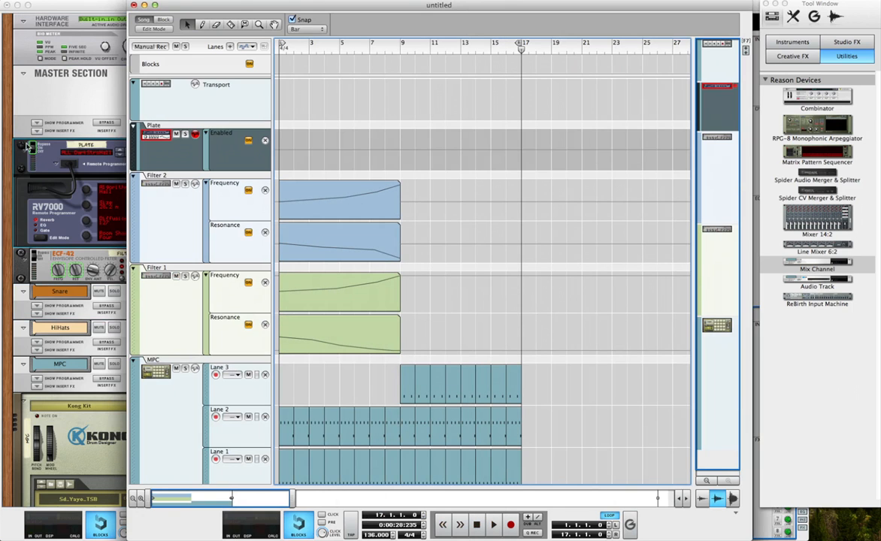
drag(406, 146, 512, 143)
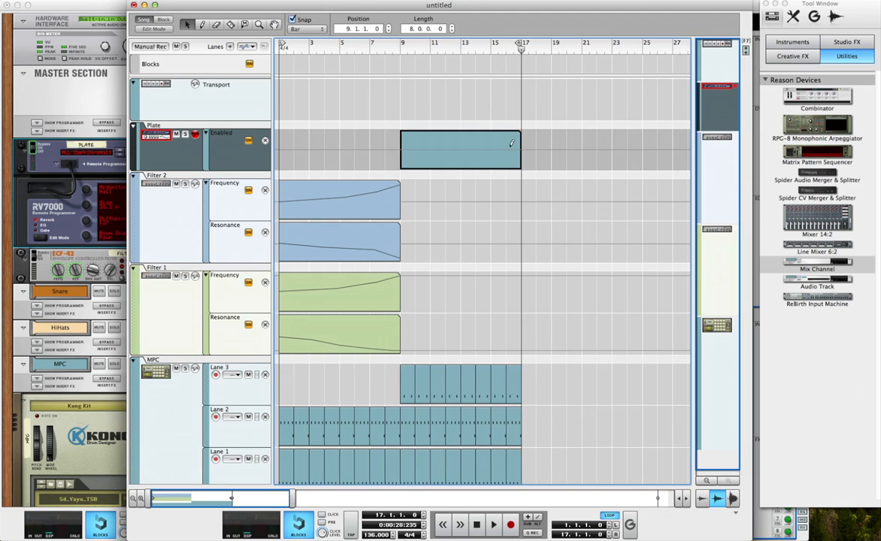
Hold the Plate's Enabled automation at its lowest value from bar 9 to bar 17, and play the loop.
double_click(480, 148)
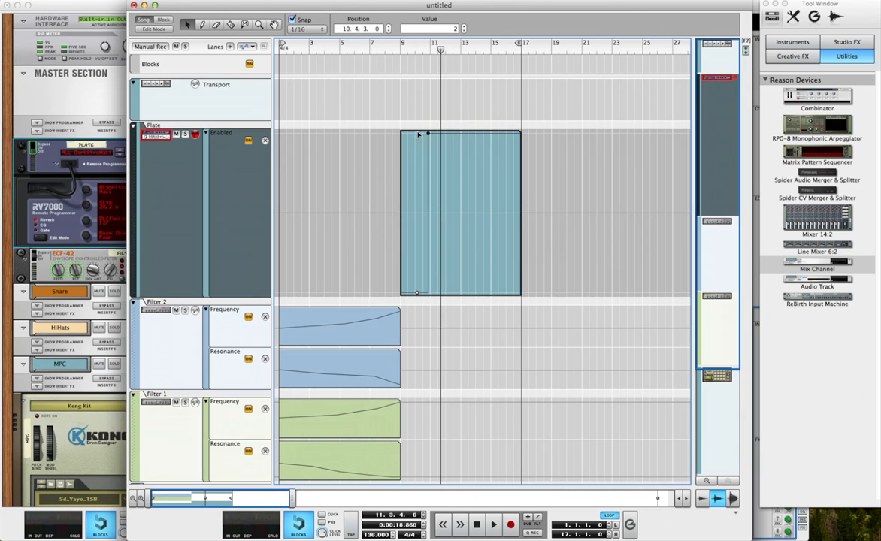
click(408, 54)
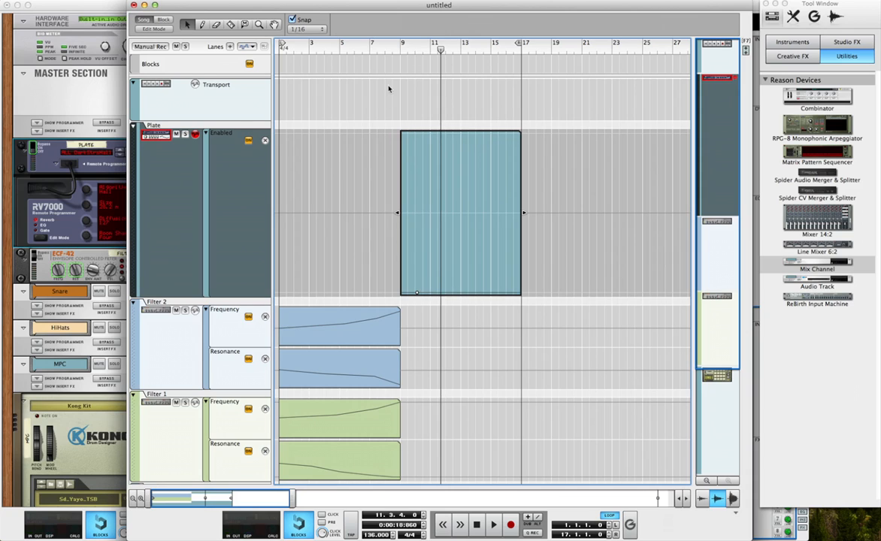
click(456, 341)
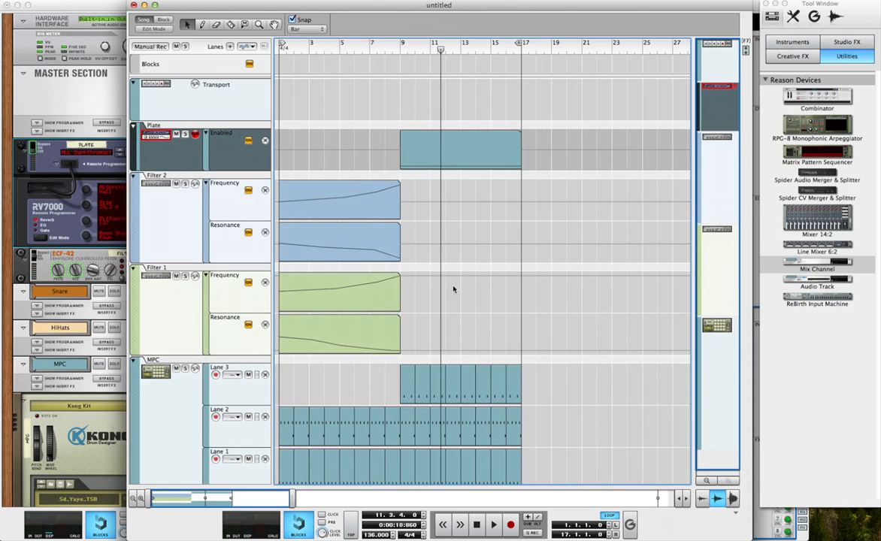
key(space)
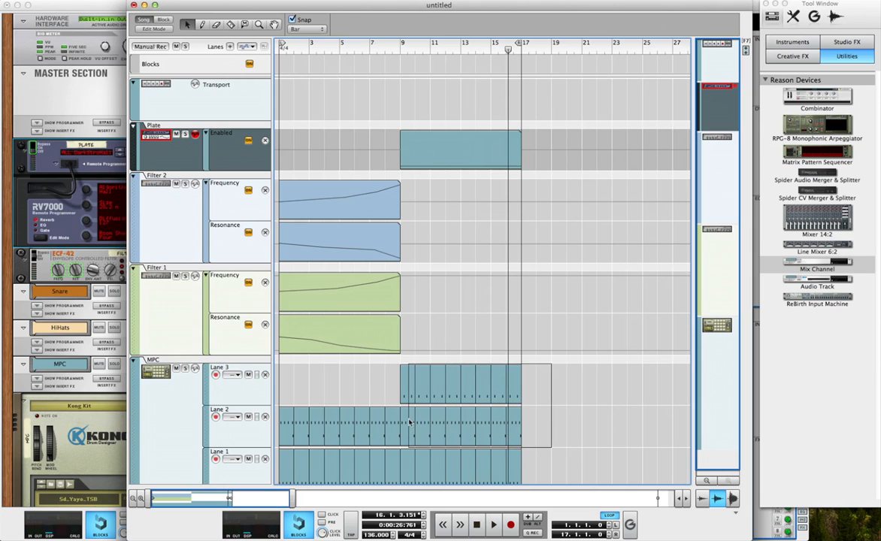
Copy the MPC Lane 2 and Lane 3 clips from bars 9–17 and paste them at bar 17.
drag(409, 423, 408, 421)
key(super+c)
key(super+v)
scroll(518, 347, right, 1)
scroll(518, 347, down, 1)
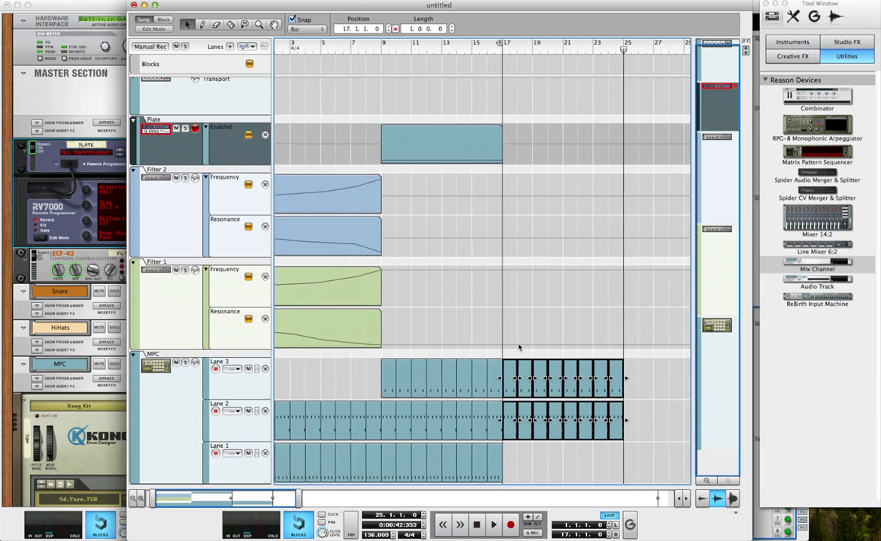
Set the loop to run from bar 17 to bar 25 and play it.
scroll(489, 265, right, 5)
drag(388, 45, 491, 47)
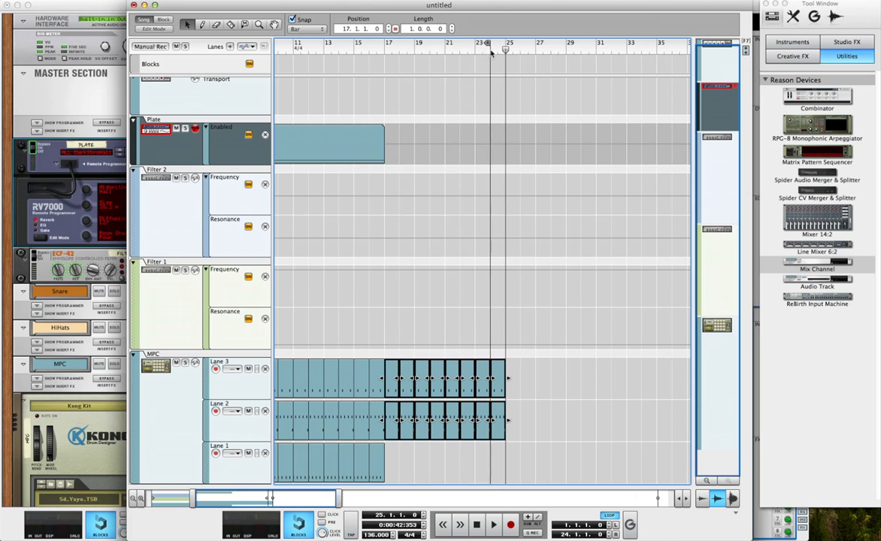
scroll(410, 136, left, 6)
scroll(410, 136, up, 1)
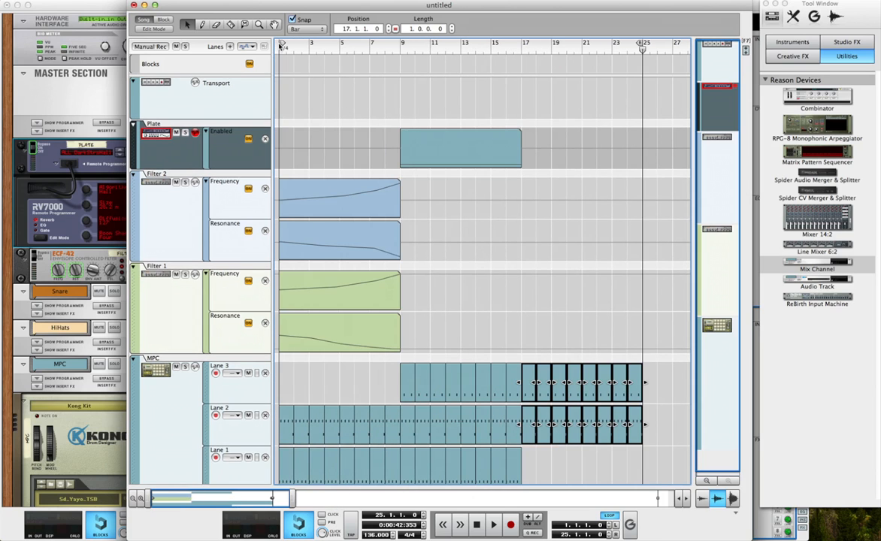
drag(471, 69, 514, 67)
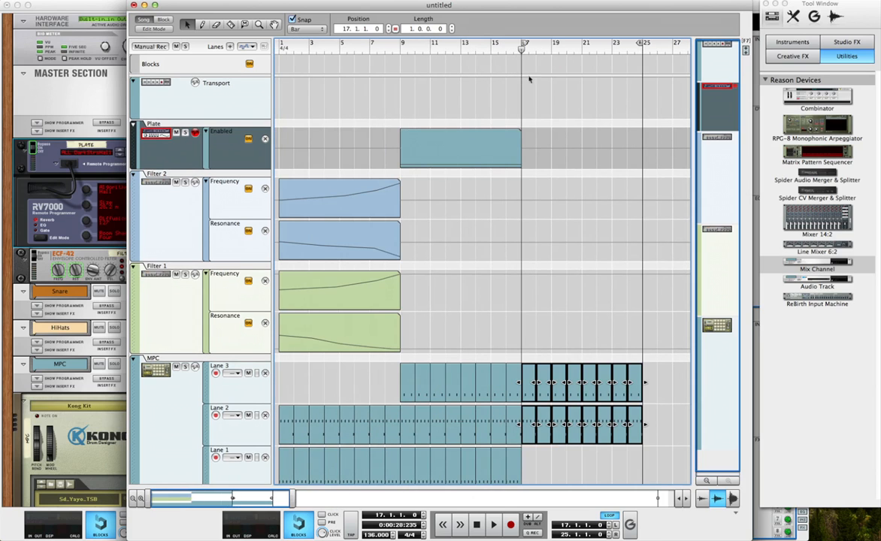
key(space)
scroll(526, 110, right, 1)
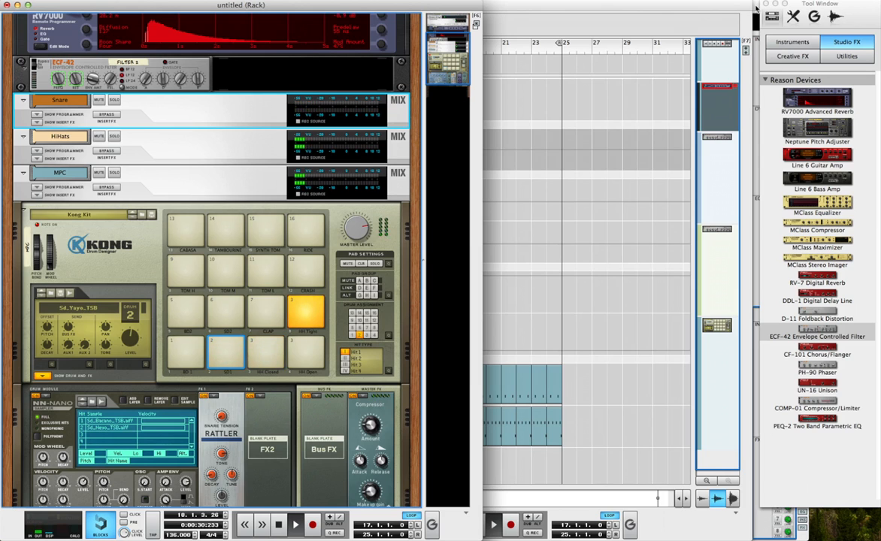
Create an FX1 Send Level automation lane for the Snare mixer channel.
click(675, 13)
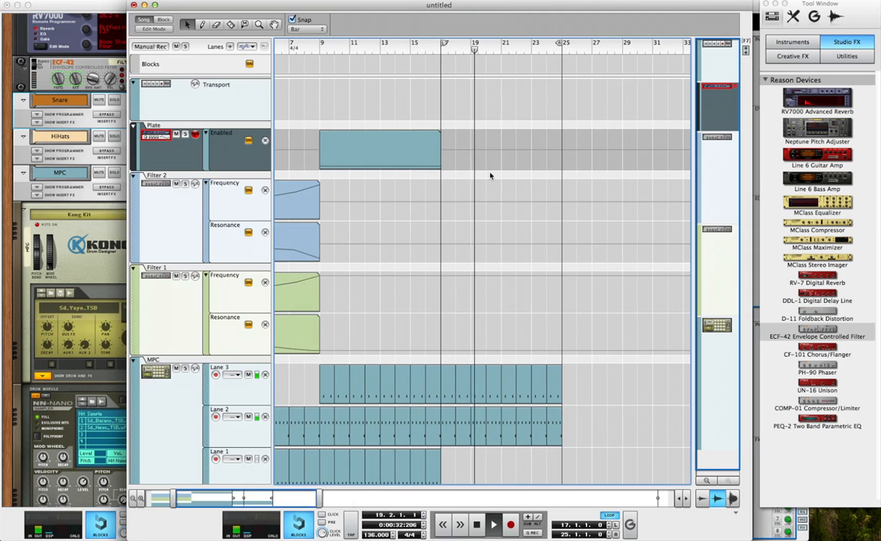
scroll(422, 236, down, 1)
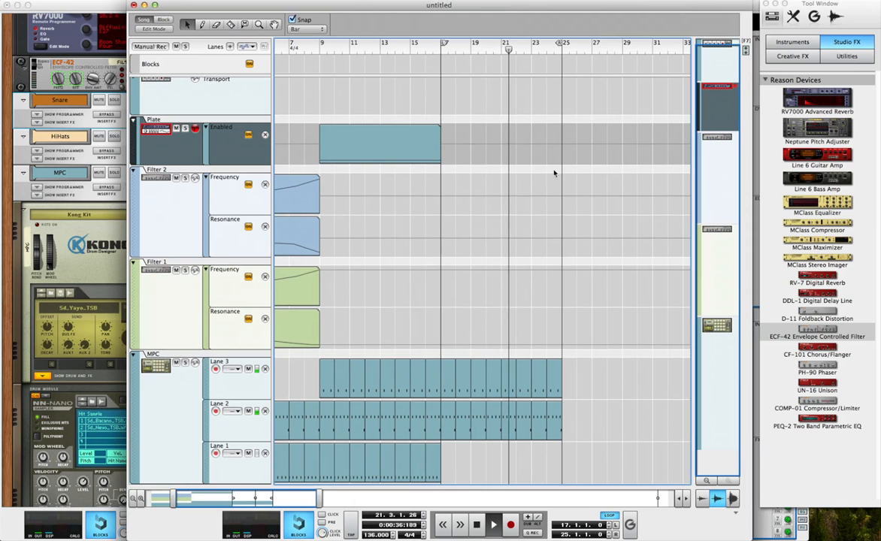
key(F5)
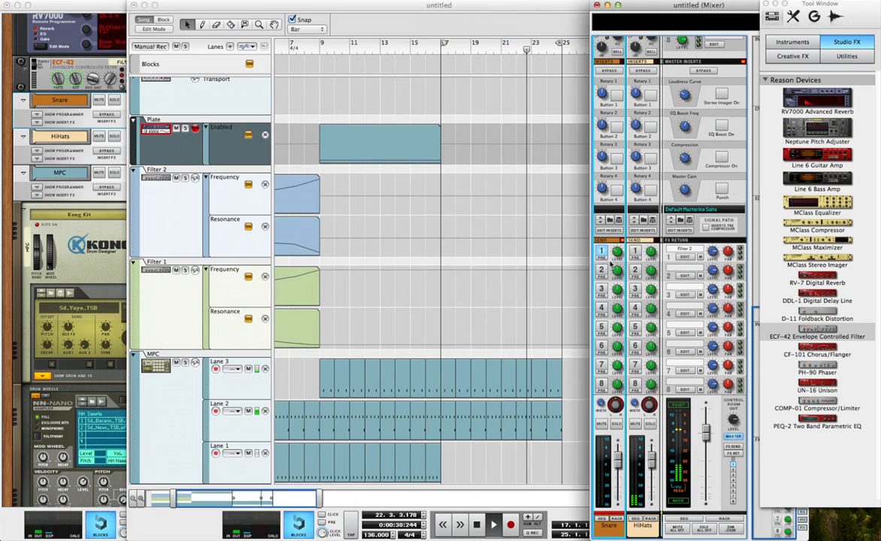
scroll(619, 269, right, 3)
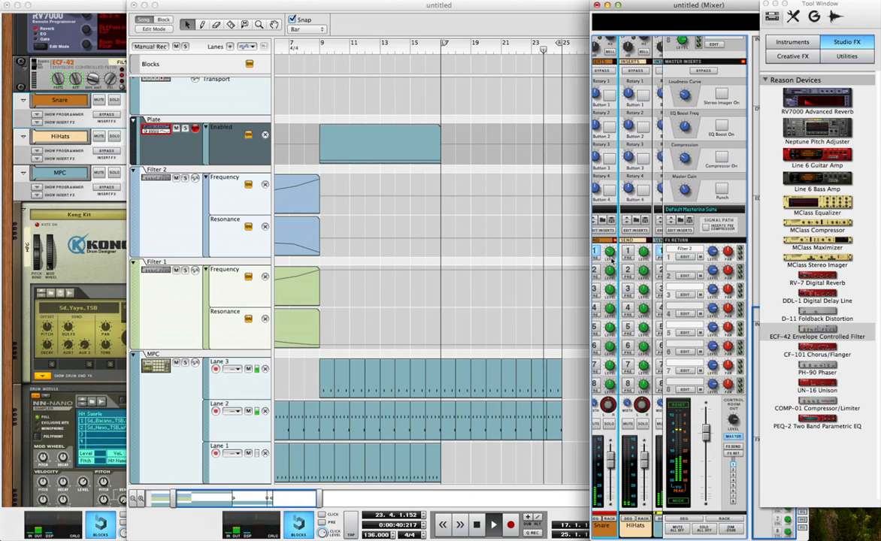
scroll(610, 259, left, 3)
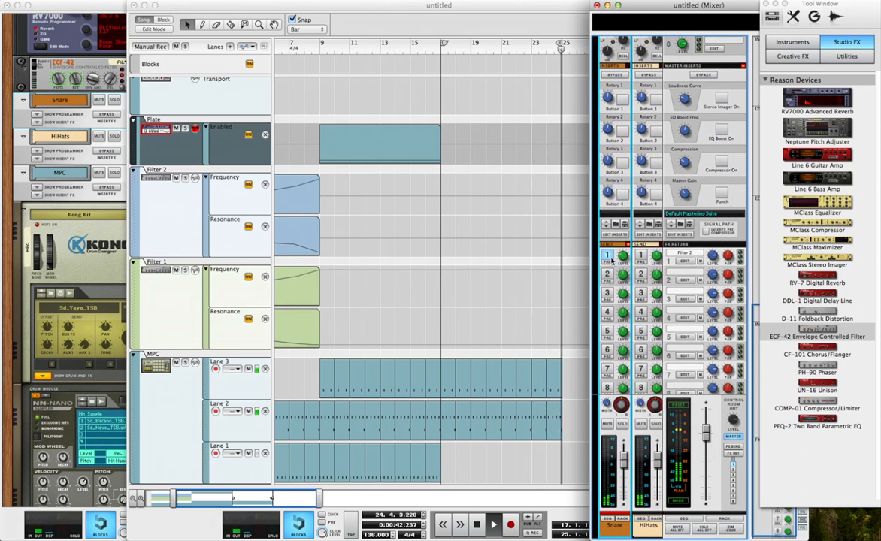
alt+click(621, 259)
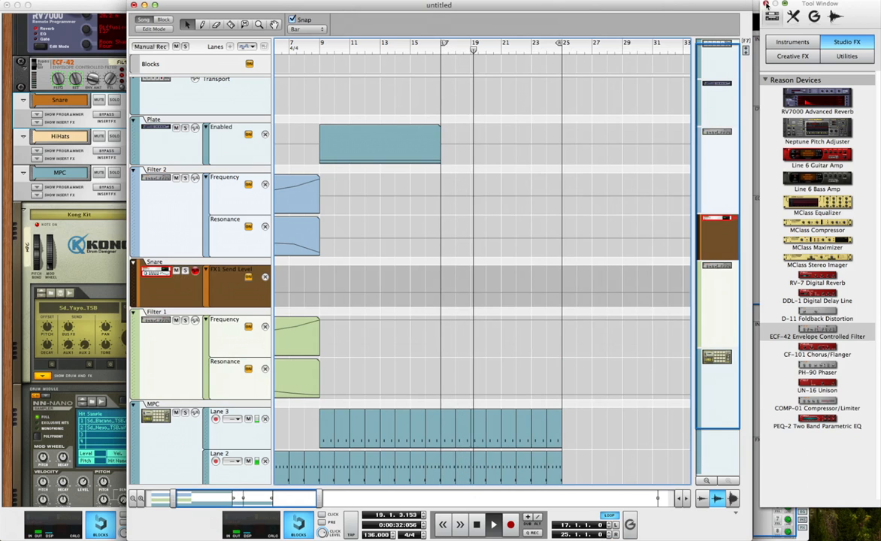
Shift the sequencer window aside and create an FX1 Send Level automation lane for the HiHats mixer channel.
click(758, 6)
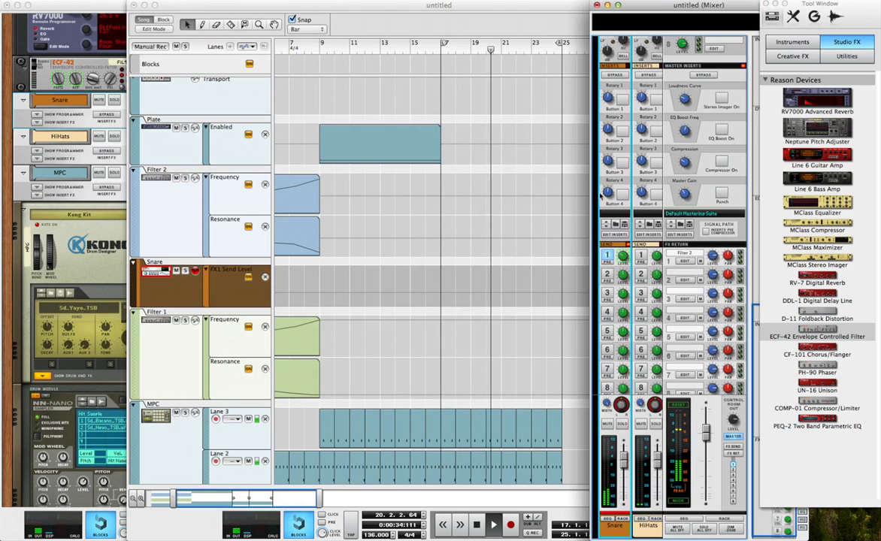
drag(486, 6, 450, 6)
click(740, 8)
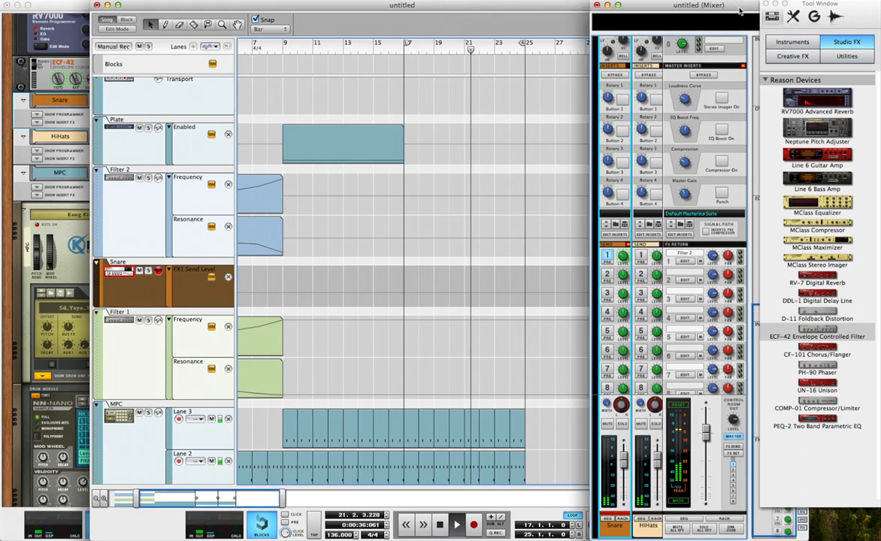
scroll(634, 255, right, 2)
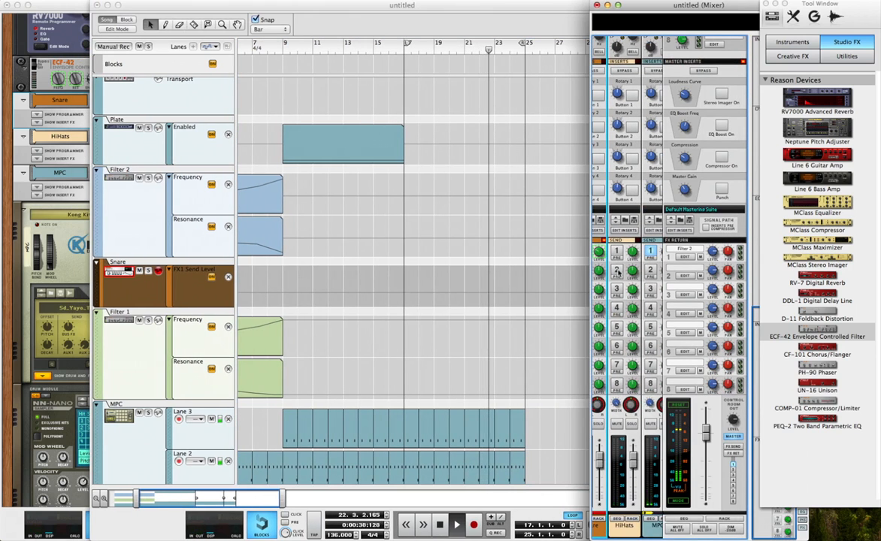
scroll(654, 266, left, 2)
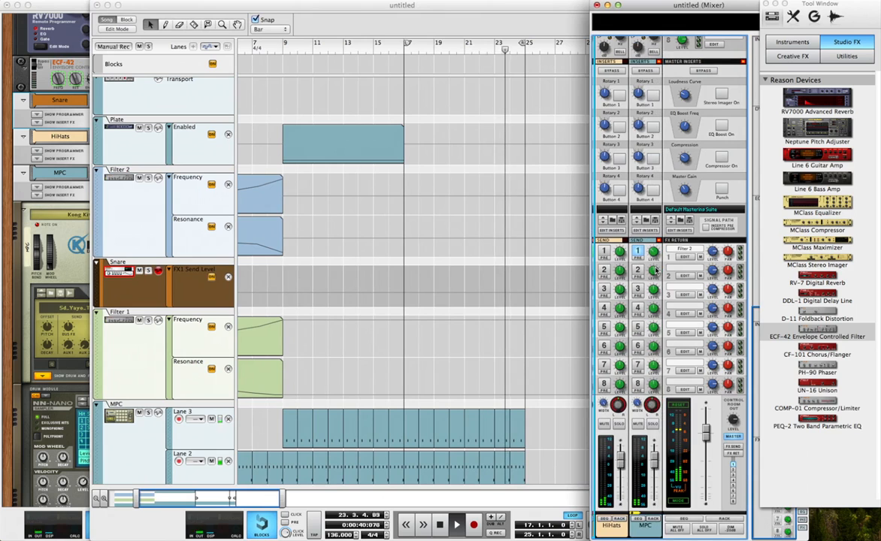
mouse_move(656, 254)
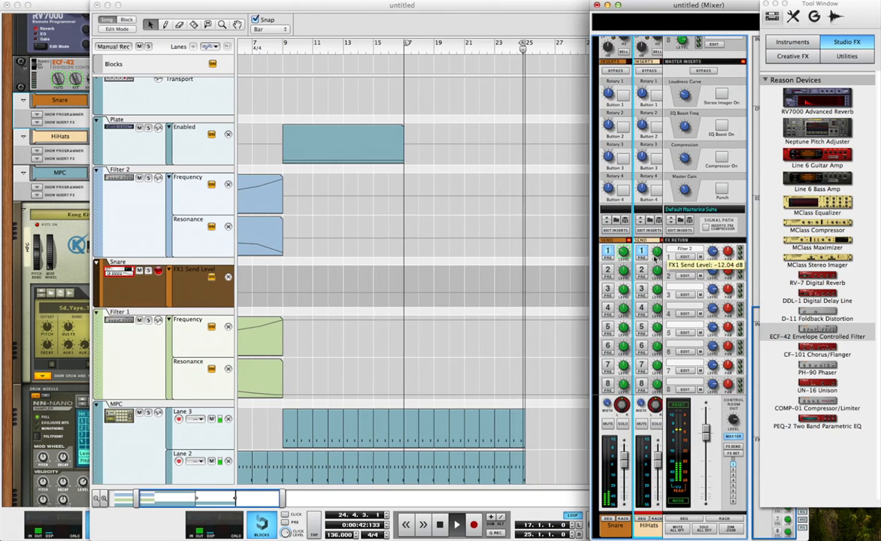
alt+click(655, 259)
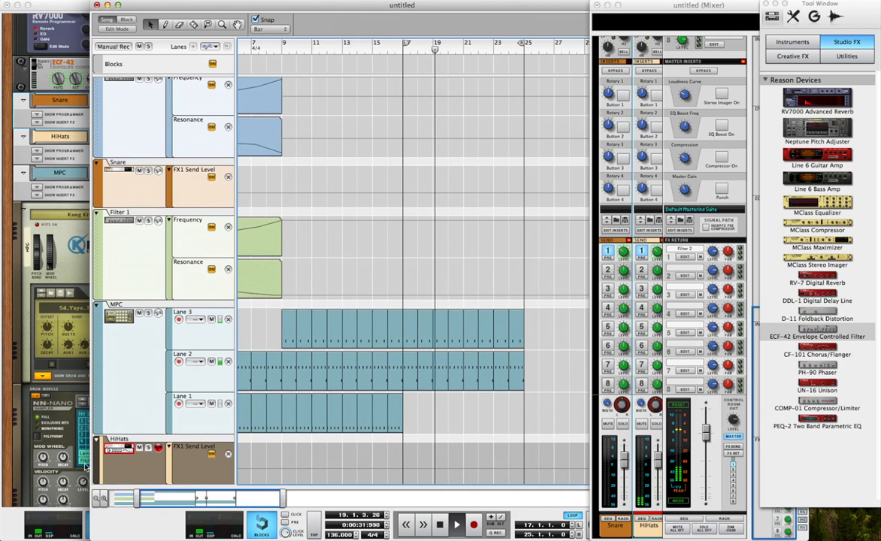
Move the HiHats track directly below Snare and draw FX1 Send Level clips from bar 16 to bar 25 on both tracks.
drag(97, 467, 124, 199)
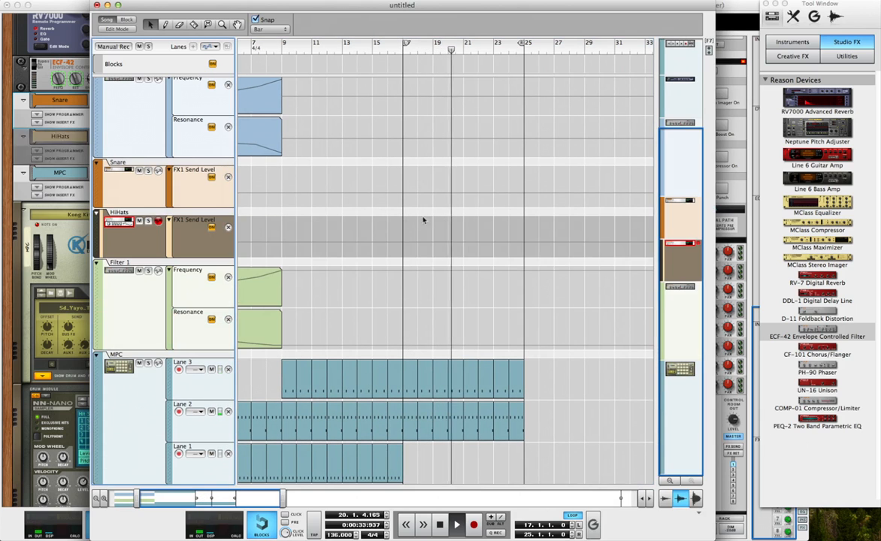
drag(389, 187, 520, 187)
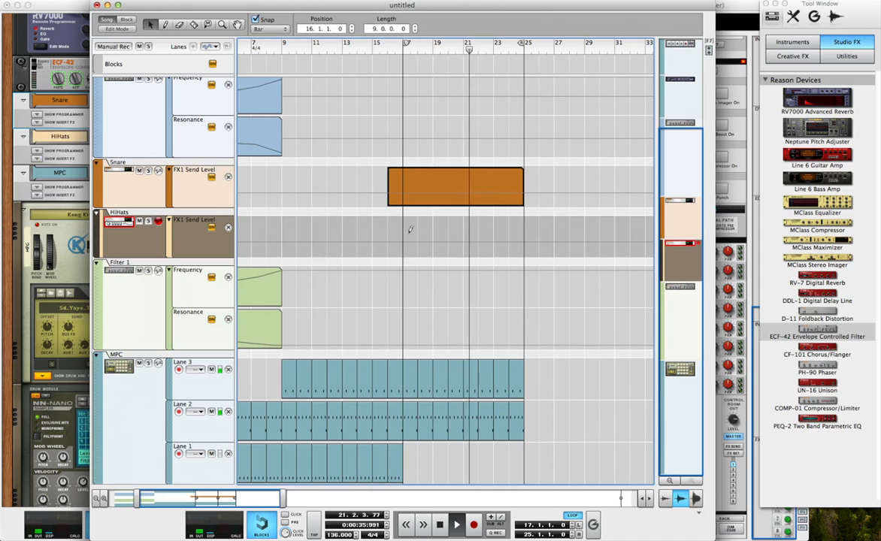
mouse_move(389, 235)
mouse_down()
mouse_move(519, 230)
mouse_move(523, 241)
mouse_up()
Draw a rising ramp in the Snare's FX1 Send Level clip from bar 17 to just before bar 25.
double_click(485, 190)
super+click(404, 280)
super+click(518, 244)
Draw a rising ramp in the HiHats' FX1 Send Level clip from bar 17 to a value of 73 at 24.4.4.0.
double_click(451, 362)
super+click(402, 326)
super+click(505, 301)
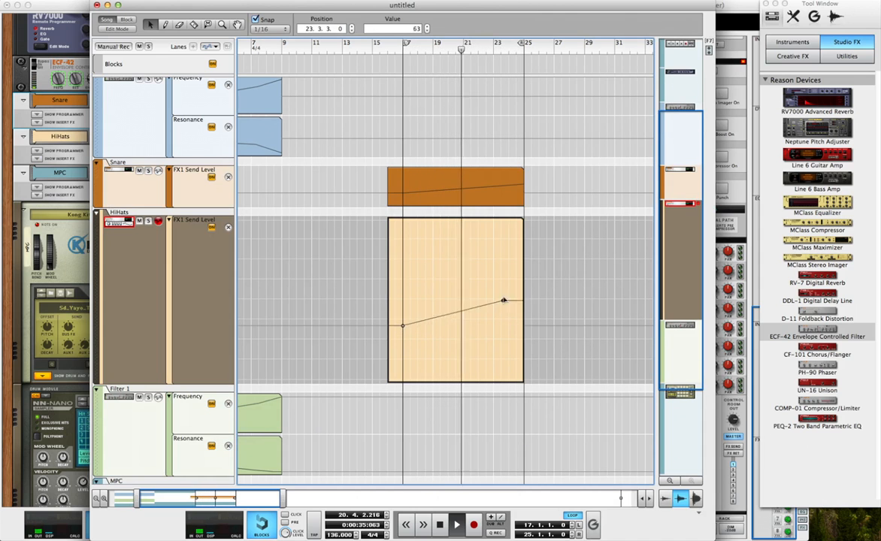
drag(505, 301, 522, 289)
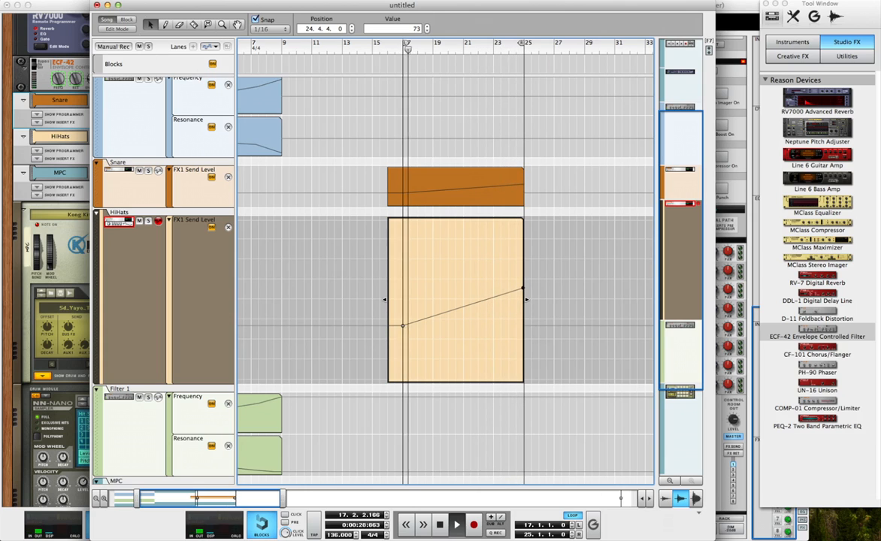
click(316, 98)
scroll(387, 303, down, 1)
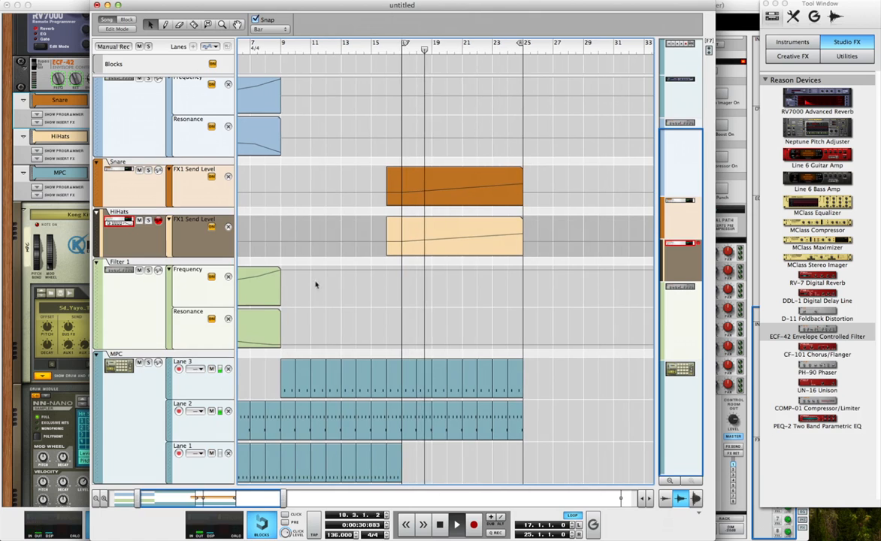
Collapse Kong's drum and FX section in the rack and locate the Redrum Drum Computer among the instruments.
click(25, 219)
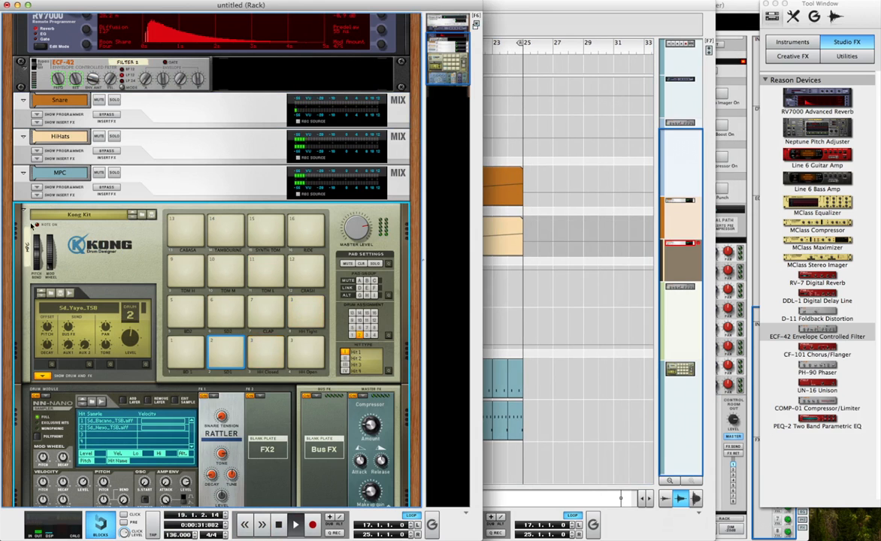
click(43, 376)
click(792, 42)
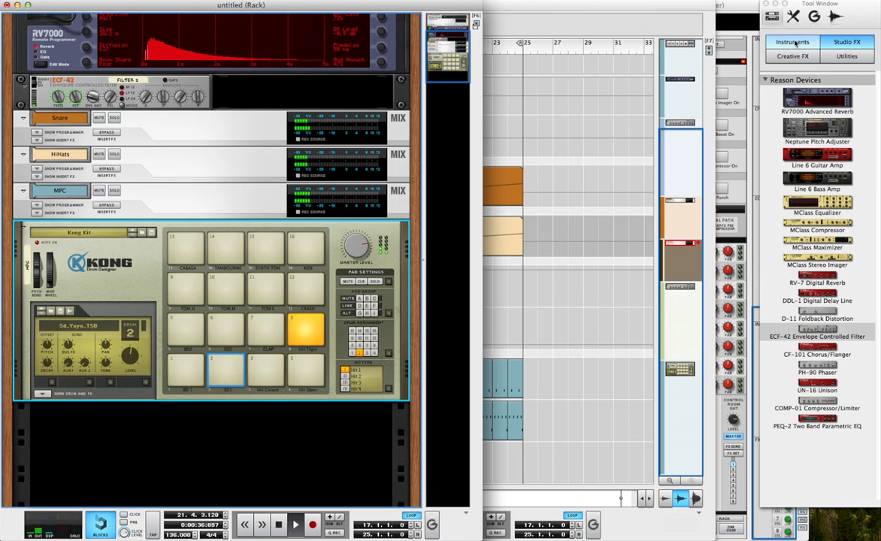
click(808, 176)
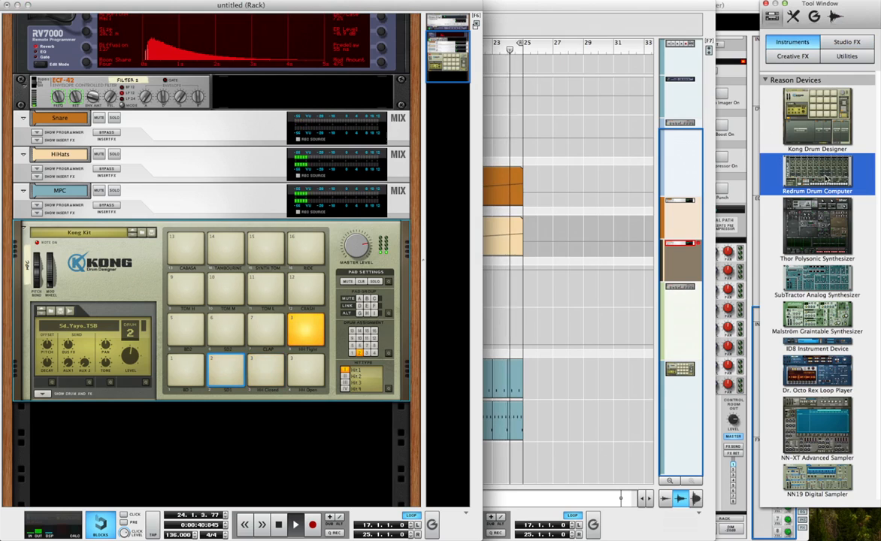
drag(806, 188, 837, 179)
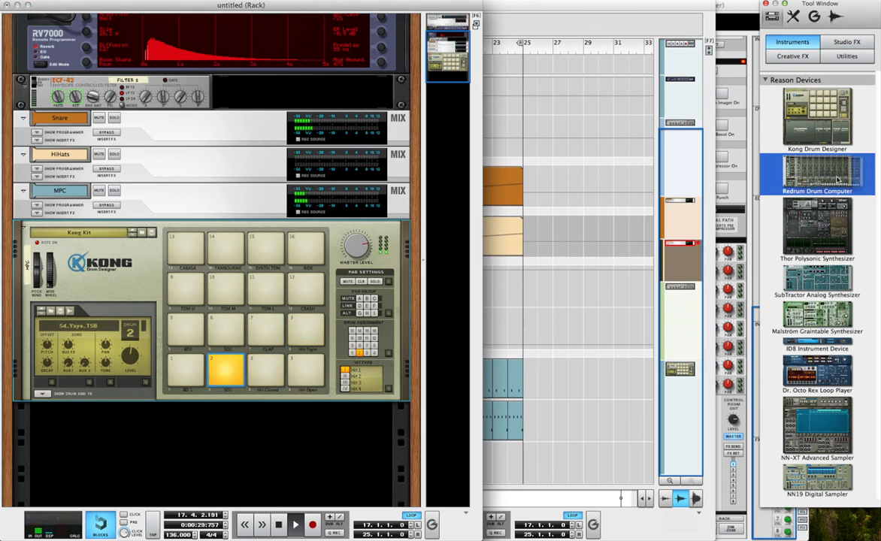
Open the insert FX sections of the HiHats and Snare channels and add an MClass Compressor to each.
click(36, 176)
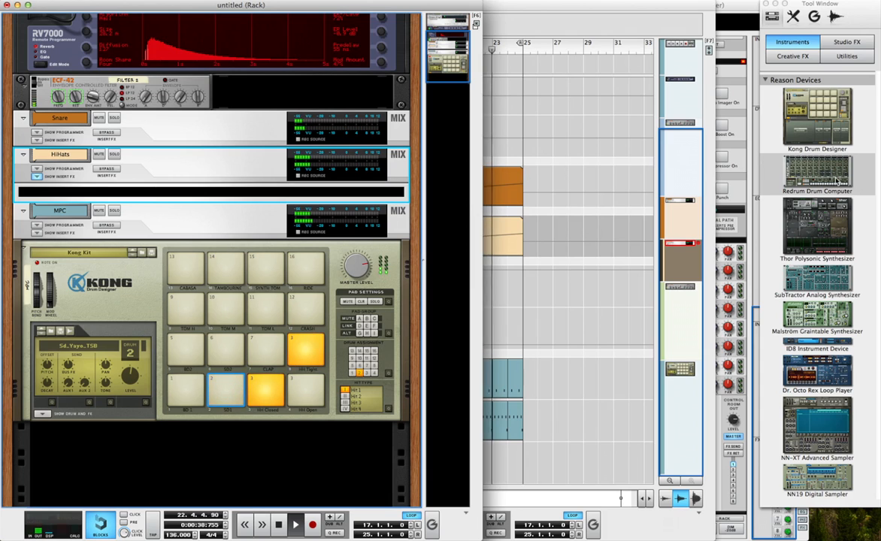
click(840, 58)
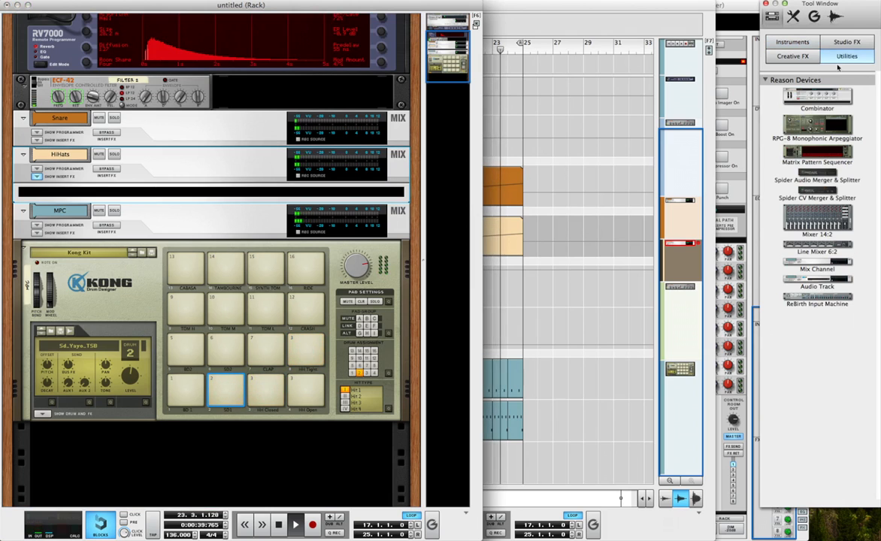
click(36, 140)
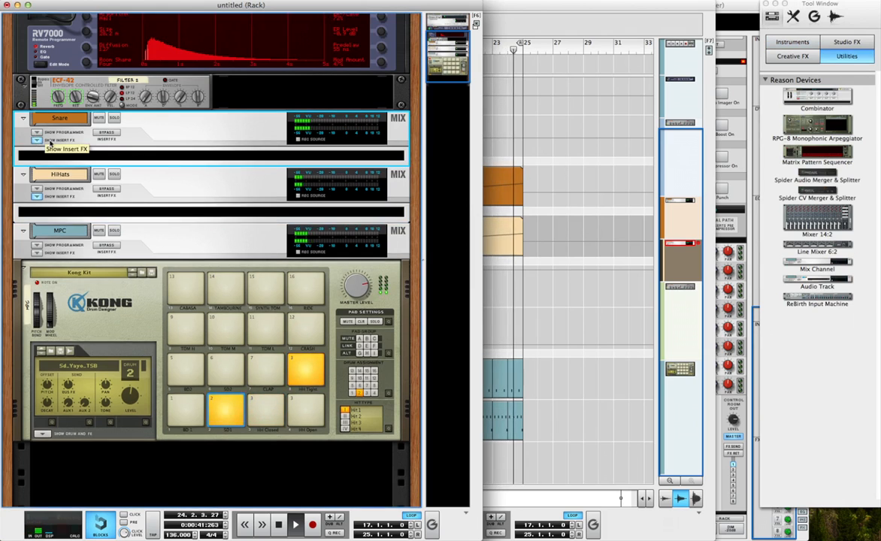
click(836, 45)
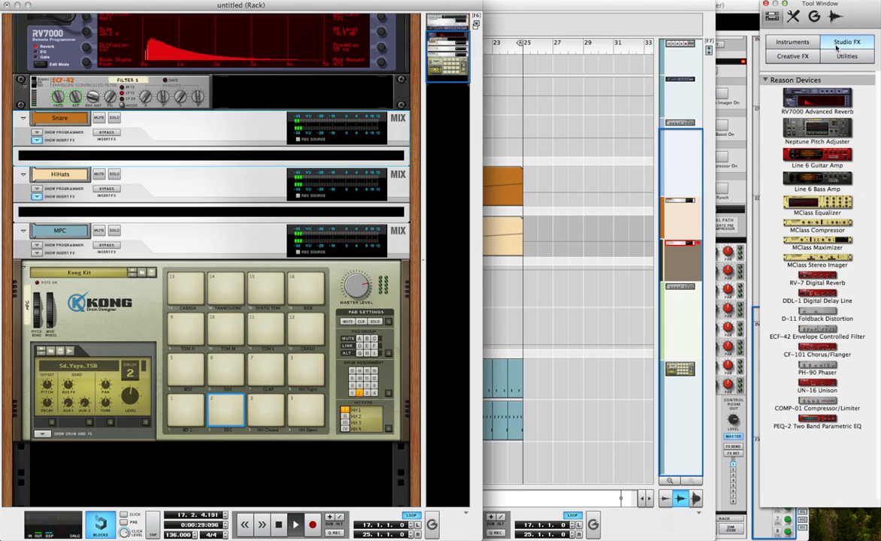
double_click(819, 223)
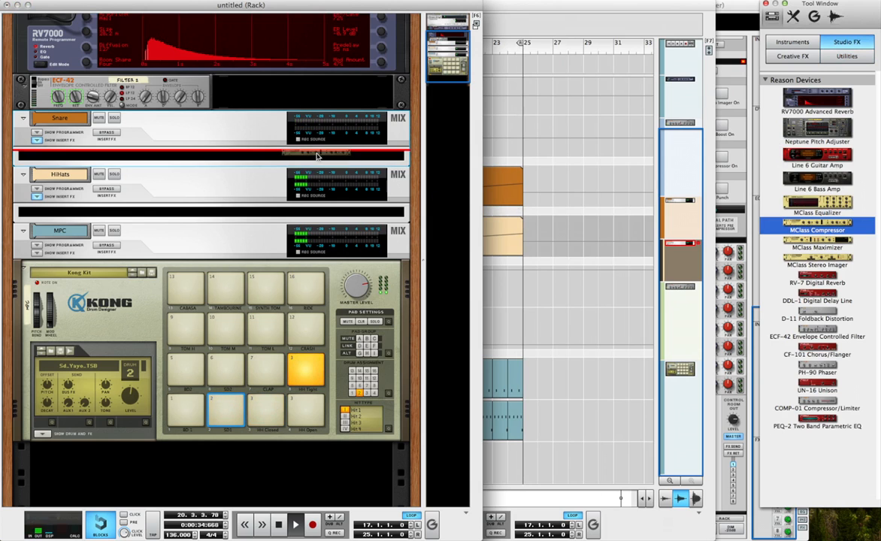
drag(846, 223, 362, 240)
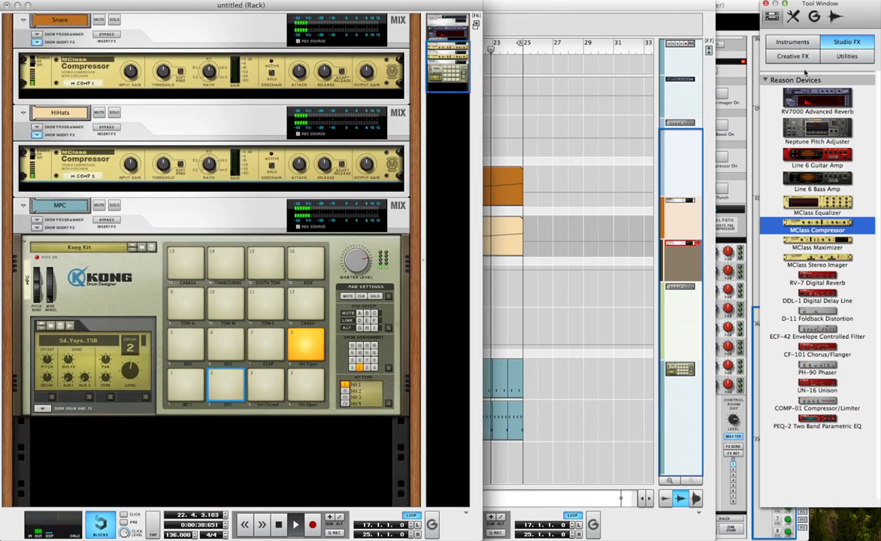
Add a Redrum Drum Computer to the rack directly below the Kong.
click(792, 57)
click(792, 42)
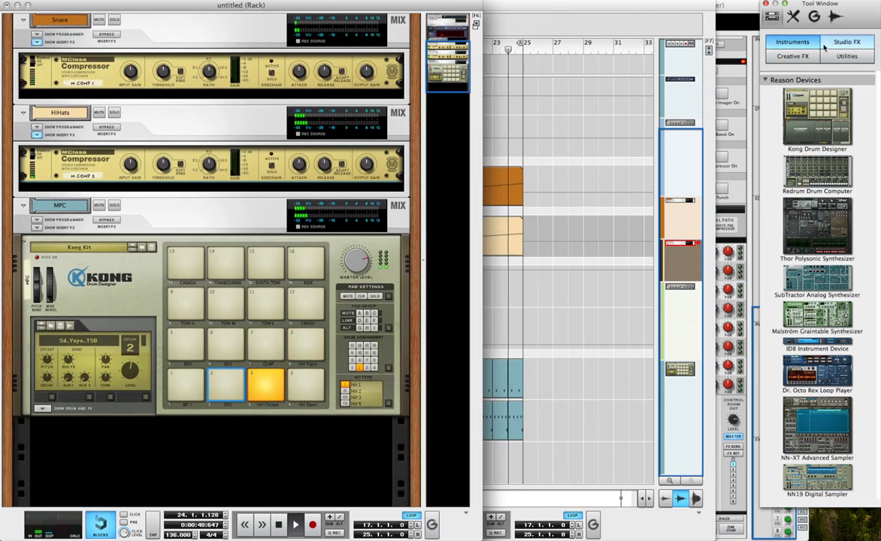
drag(817, 171, 290, 408)
drag(200, 454, 197, 453)
scroll(177, 345, down, 3)
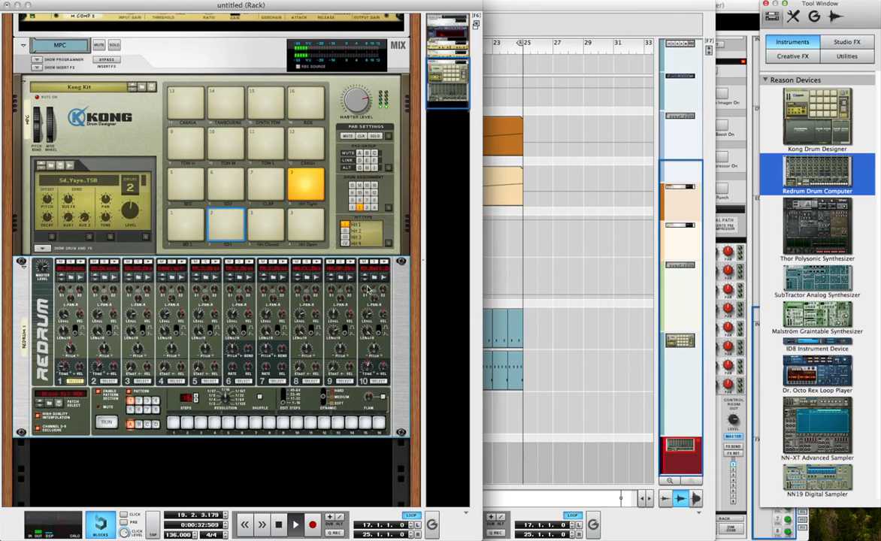
scroll(403, 268, up, 1)
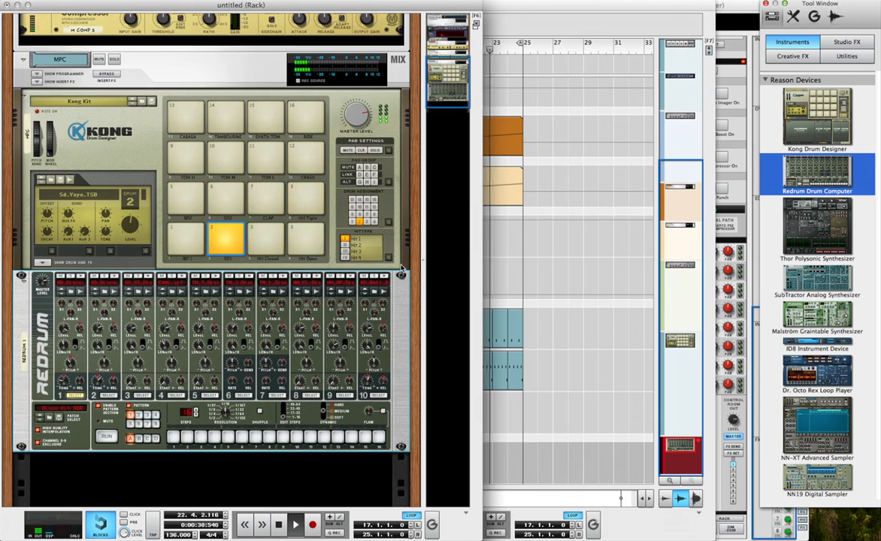
Add a Spider Audio Merger & Splitter between Kong and Redrum and route Redrum's stereo output into its splitter input.
key(Tab)
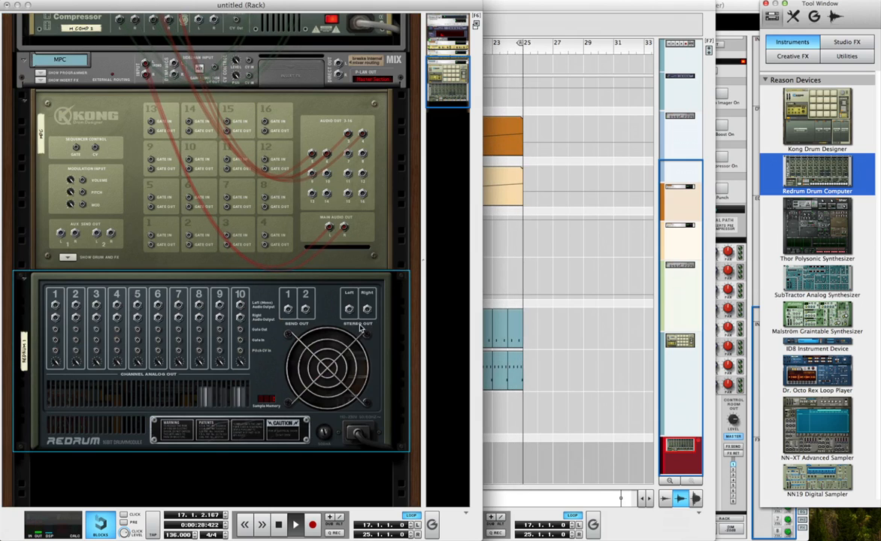
scroll(361, 329, up, 2)
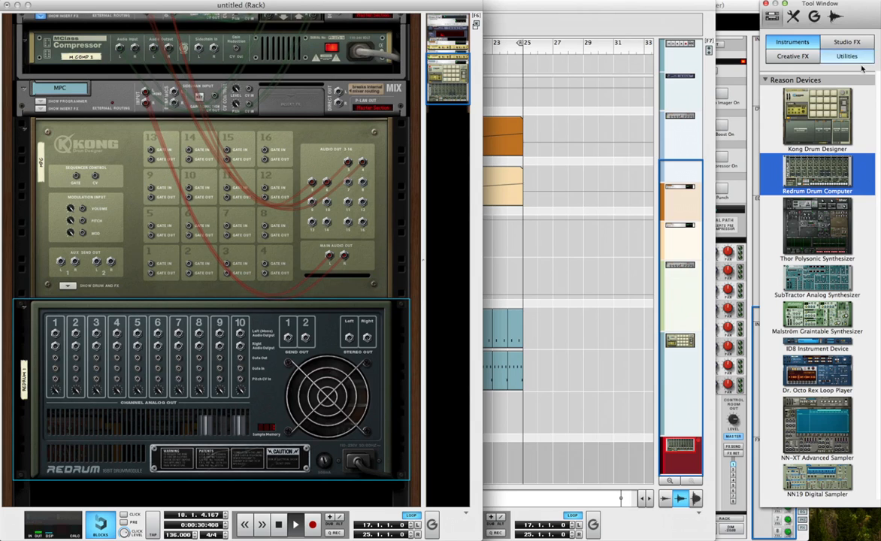
click(847, 56)
drag(813, 179, 300, 308)
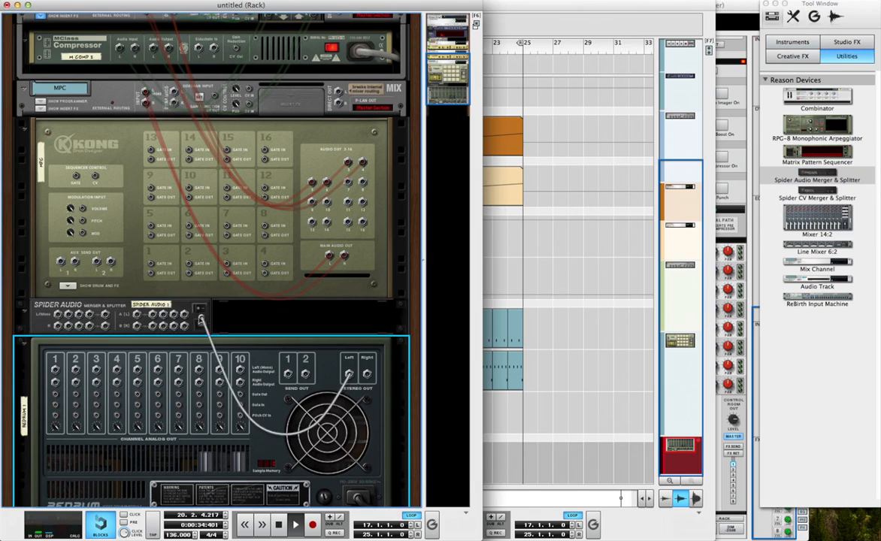
drag(143, 320, 137, 314)
Route splitter outputs to the HiHats and Snare compressors' sidechain inputs and set their thresholds to about -29.2 dB and -30.3 dB.
scroll(140, 319, up, 3)
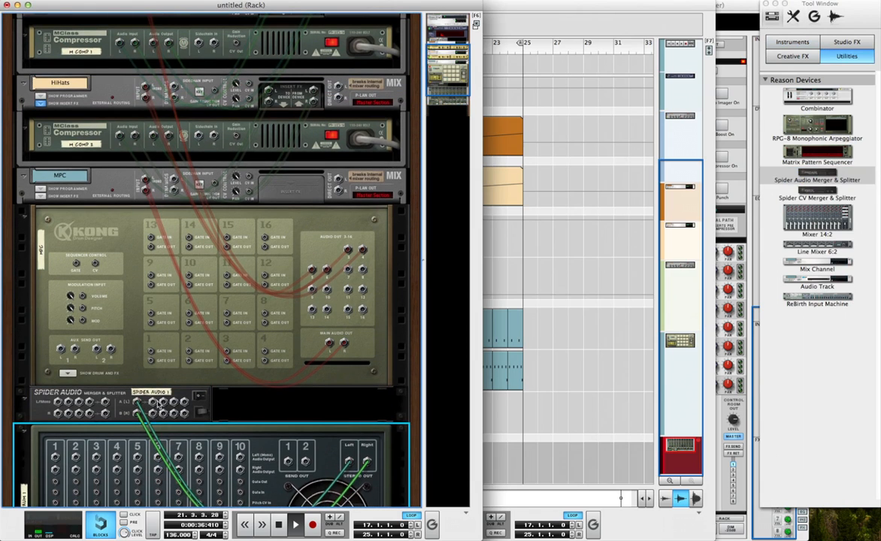
drag(152, 403, 198, 136)
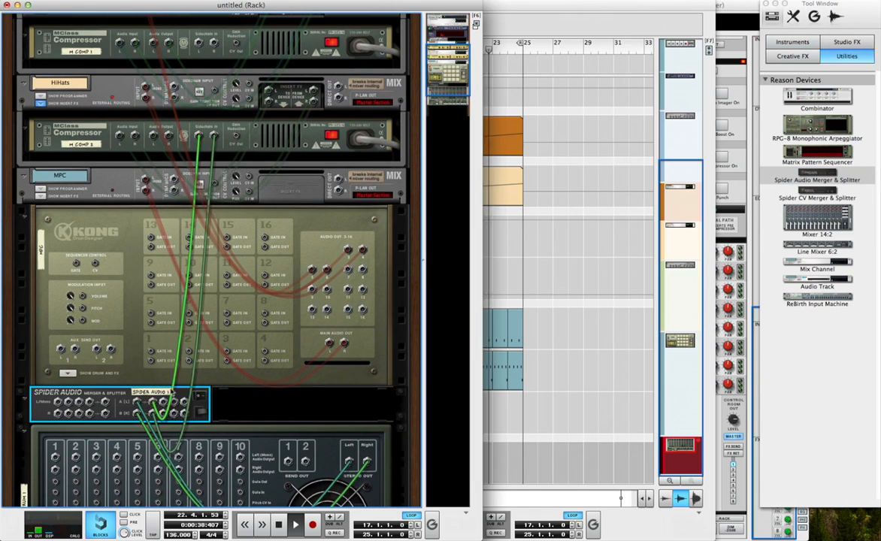
drag(163, 403, 163, 51)
key(Tab)
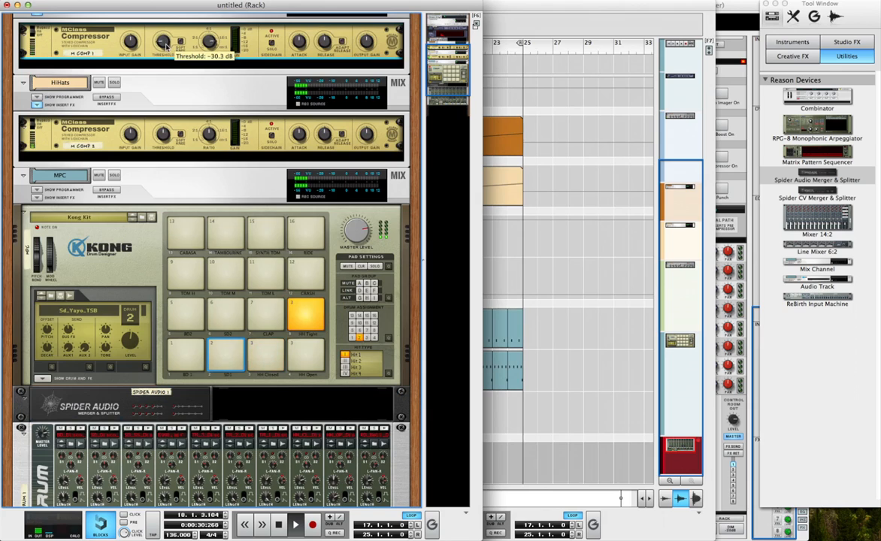
click(166, 140)
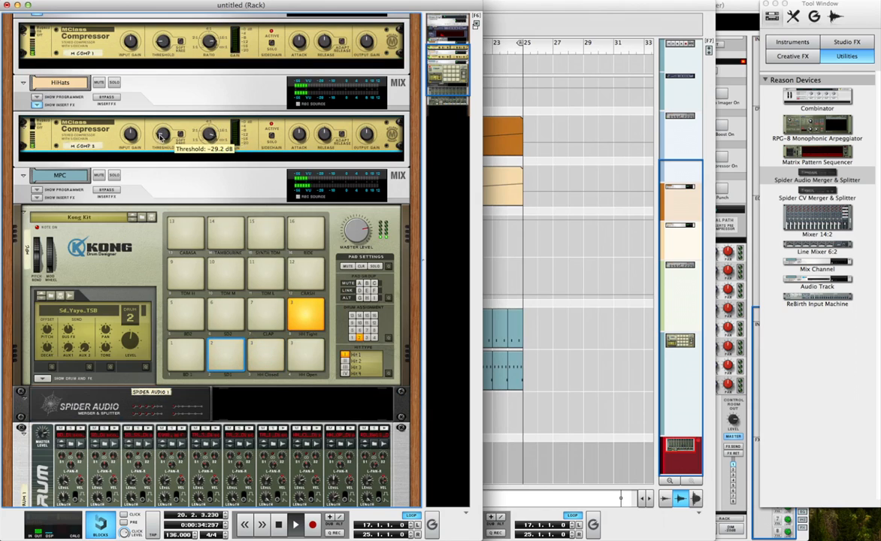
Start Redrum's pattern and program channel 1 hits on steps 1, 5, 9 and 13.
scroll(165, 180, down, 5)
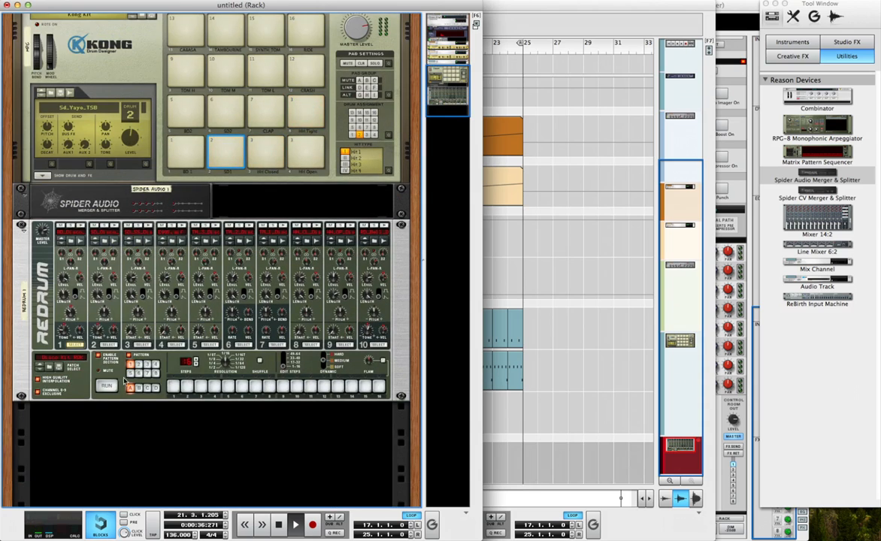
click(104, 386)
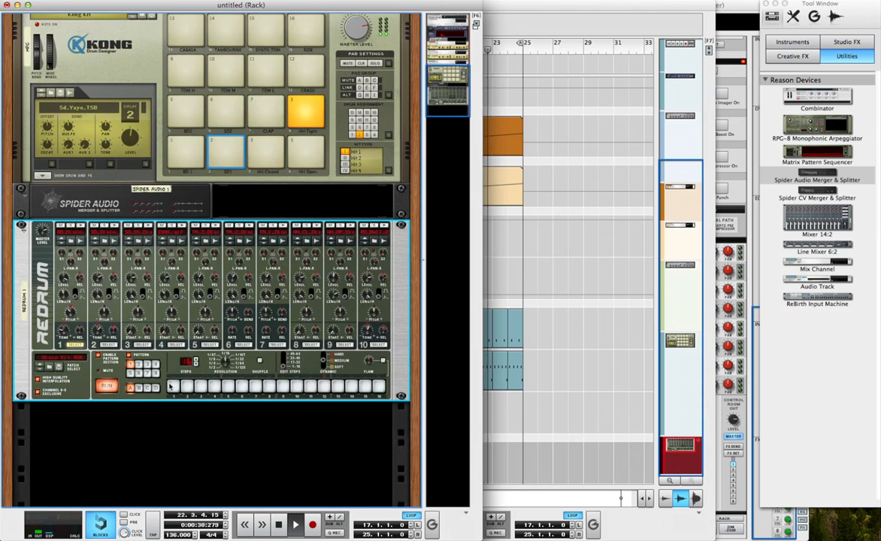
click(228, 387)
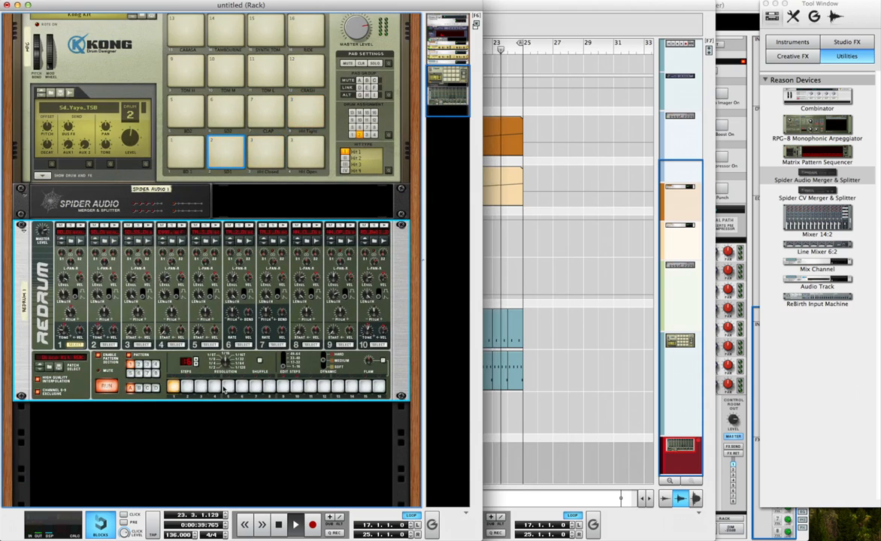
click(282, 387)
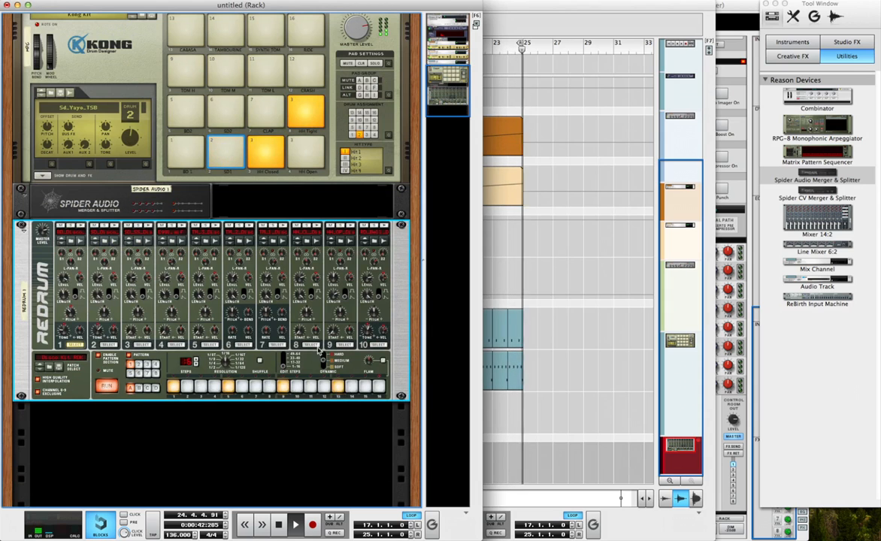
Add an MClass Compressor directly below the ECF-42 filter that follows the Plate reverb.
scroll(306, 318, up, 15)
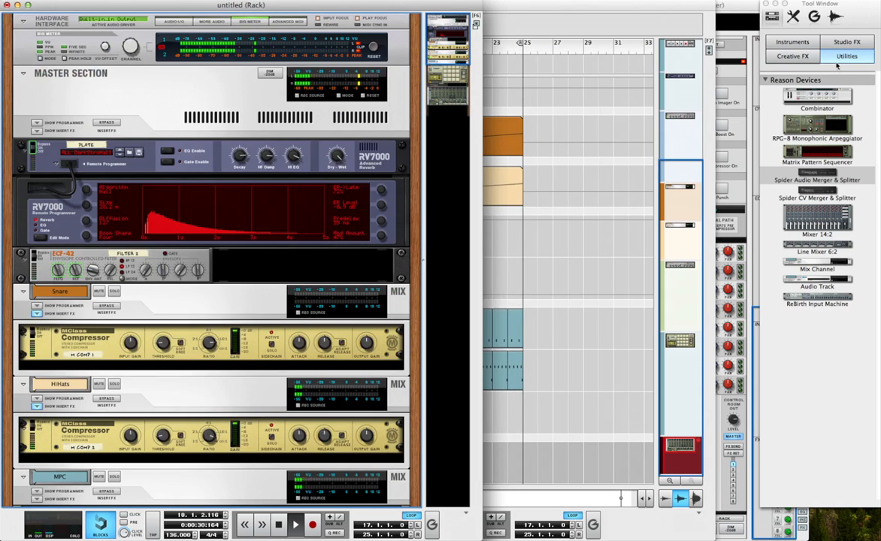
click(846, 42)
drag(821, 222, 261, 275)
Rewire the ECF-42 filter's output through the new MClass Compressor and connect the compressor's sidechain input.
key(Tab)
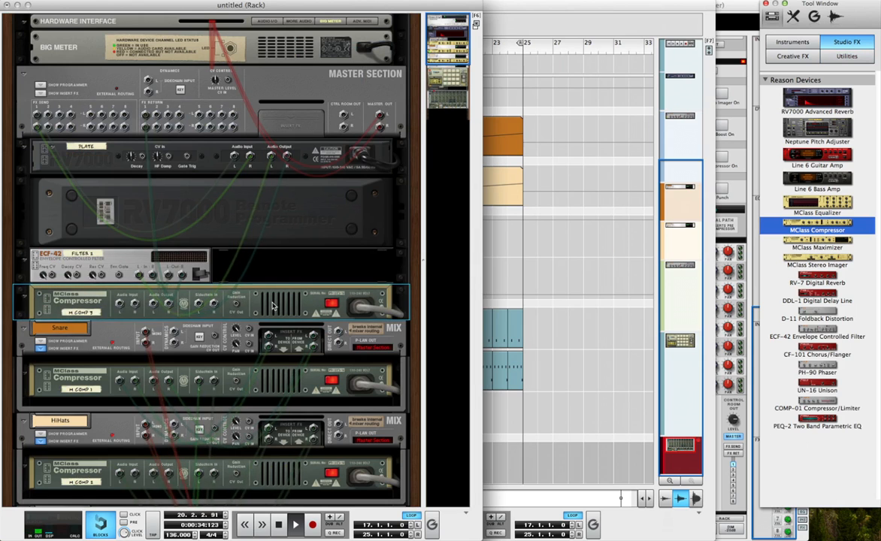
drag(168, 275, 153, 304)
drag(120, 303, 168, 275)
drag(198, 304, 177, 304)
Adjust the threshold and ratio settings of the HiHats and Snare channel compressors.
key(Tab)
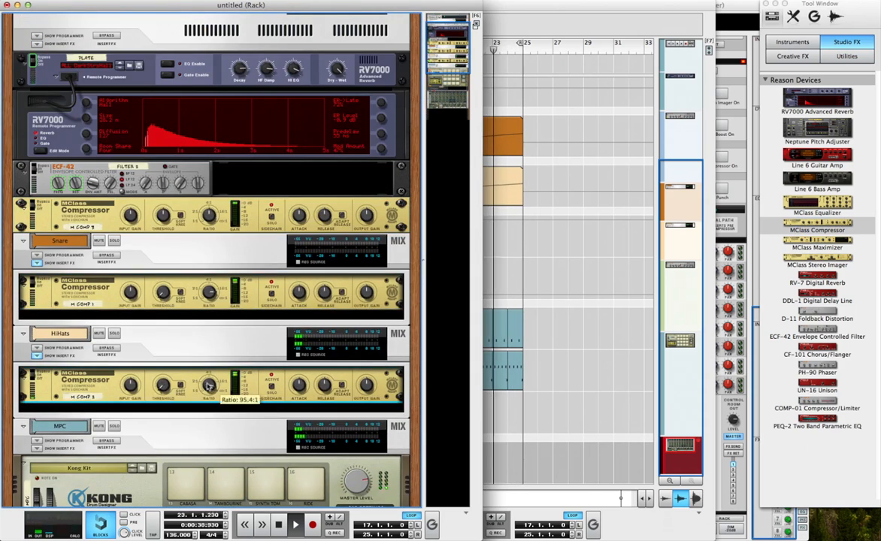
scroll(203, 278, up, 1)
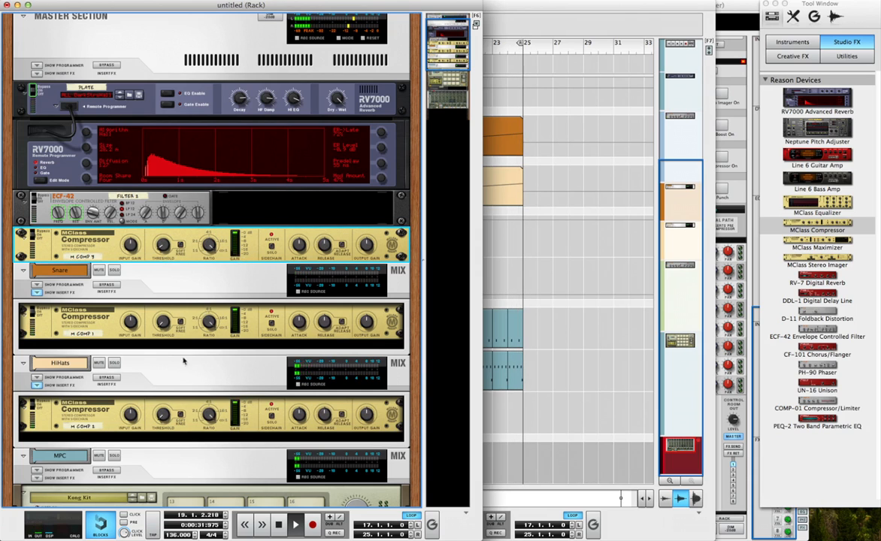
scroll(162, 354, down, 1)
click(162, 286)
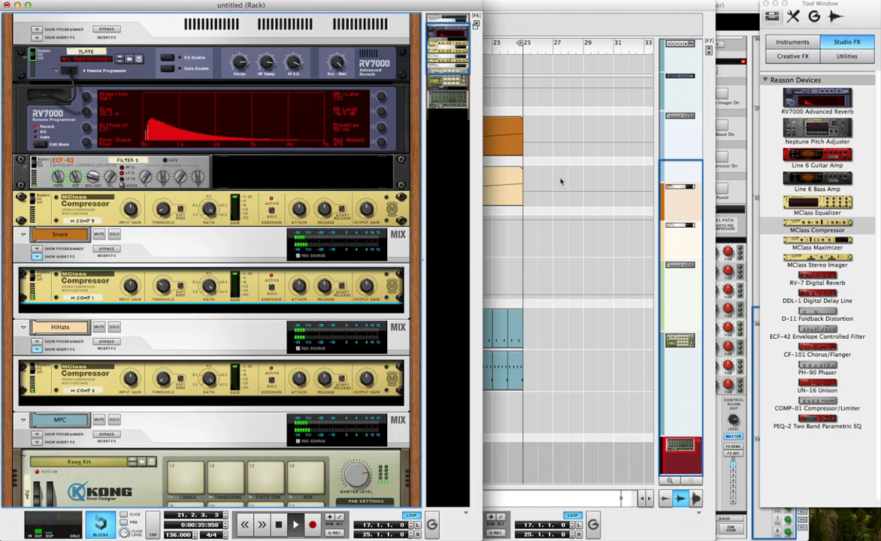
Move the sequencer's left loop locator to 1.1.1.0 and return the song position to bar 1.
click(589, 173)
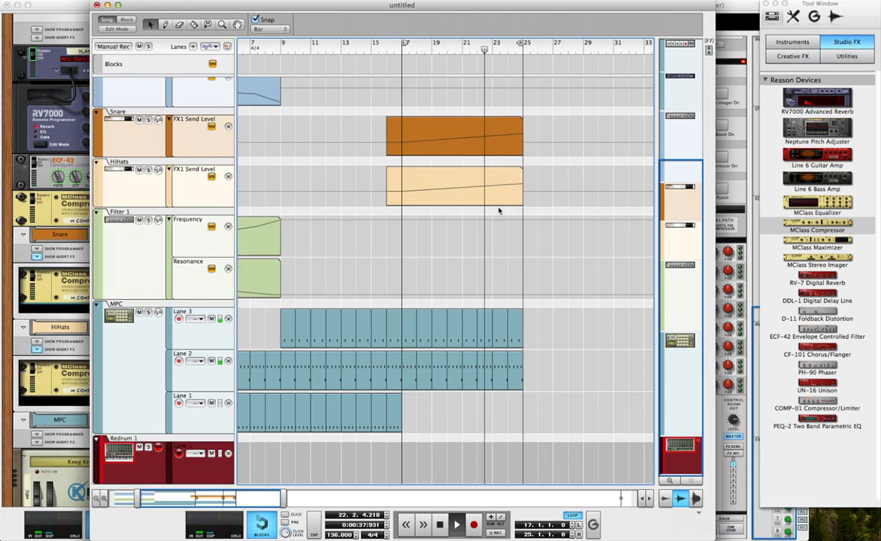
scroll(497, 208, left, 10)
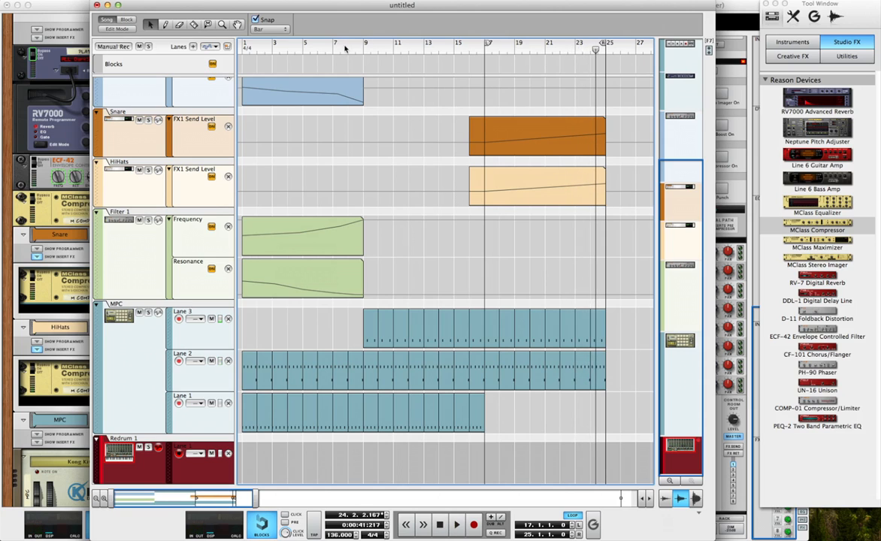
drag(270, 51, 169, 53)
drag(481, 45, 324, 47)
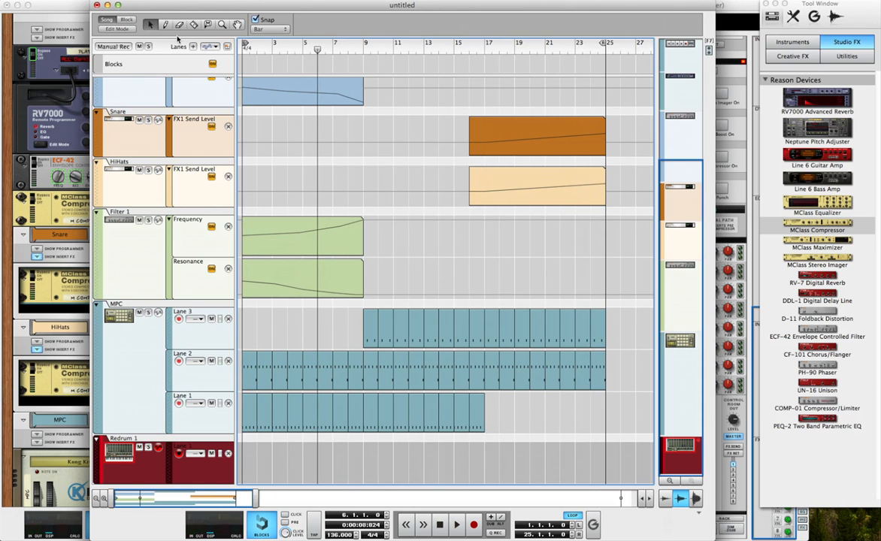
scroll(414, 173, up, 3)
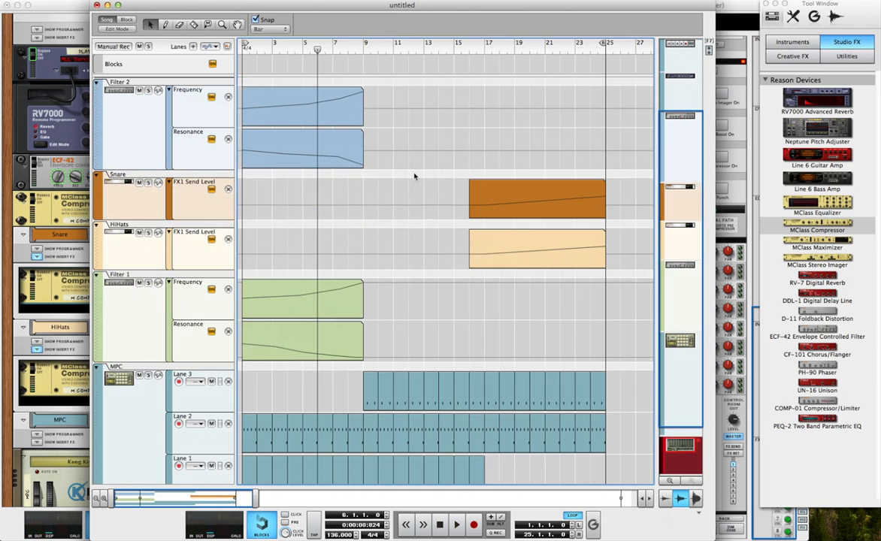
scroll(388, 172, down, 3)
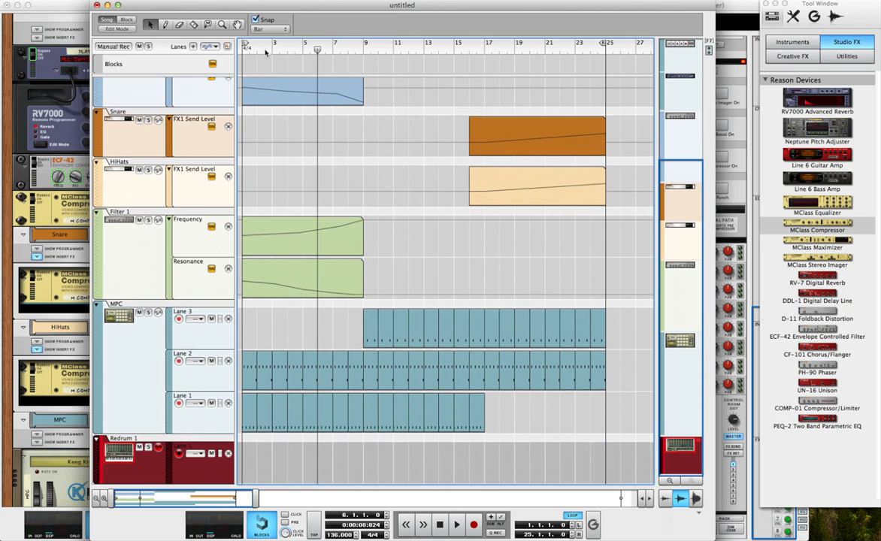
drag(265, 52, 228, 48)
Examine the Filter 2 Frequency and Resonance automation clips at the beginning of the song.
scroll(306, 112, up, 3)
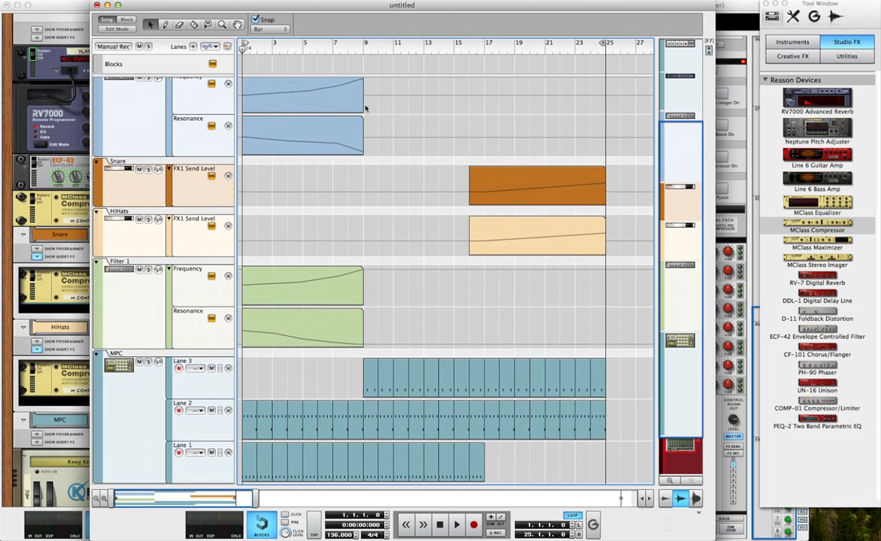
scroll(366, 113, up, 2)
drag(338, 174, 338, 177)
scroll(331, 316, down, 4)
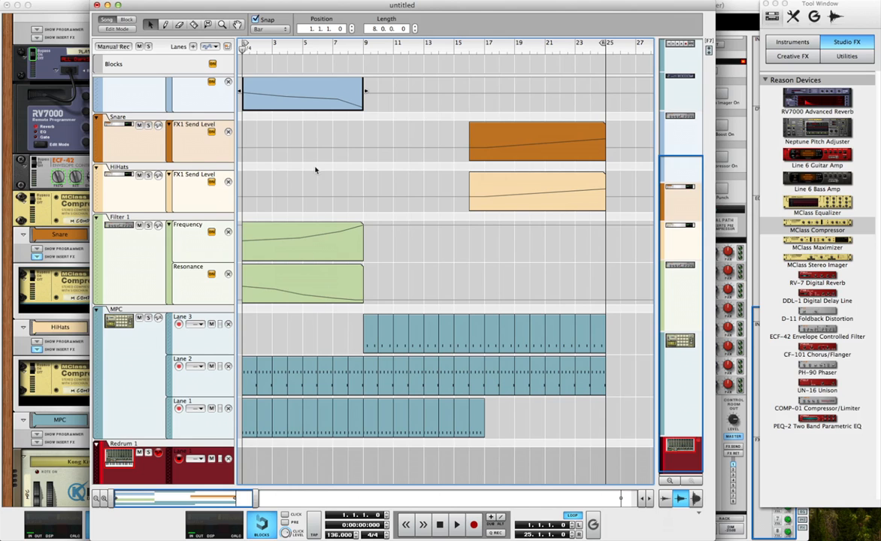
scroll(291, 123, up, 1)
double_click(246, 83)
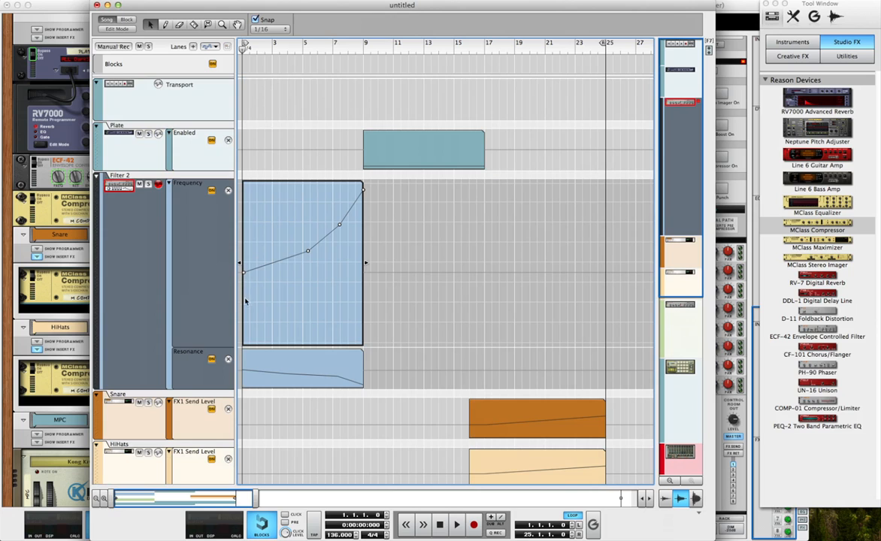
click(278, 159)
click(282, 199)
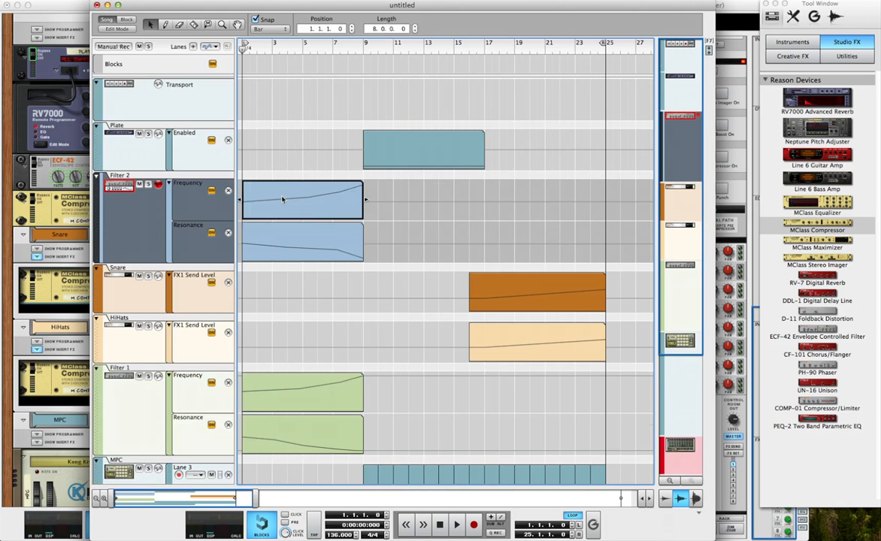
double_click(282, 199)
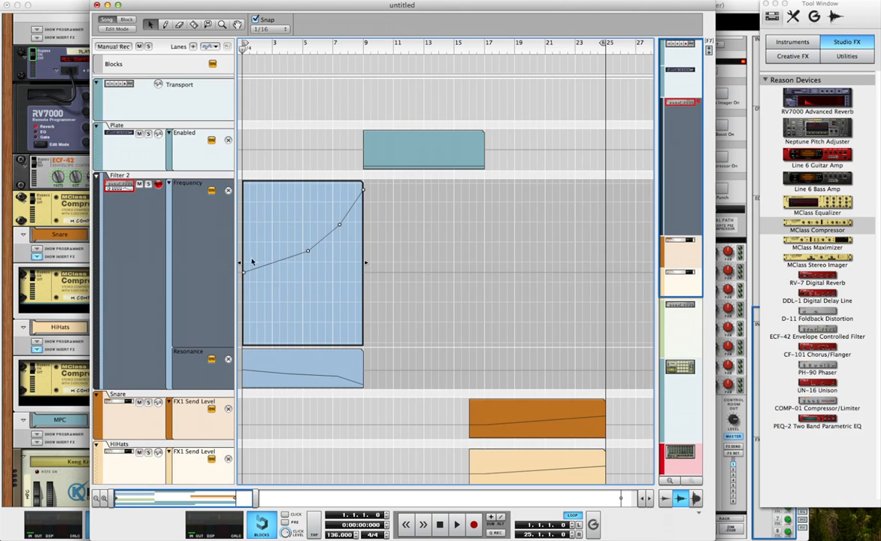
click(294, 110)
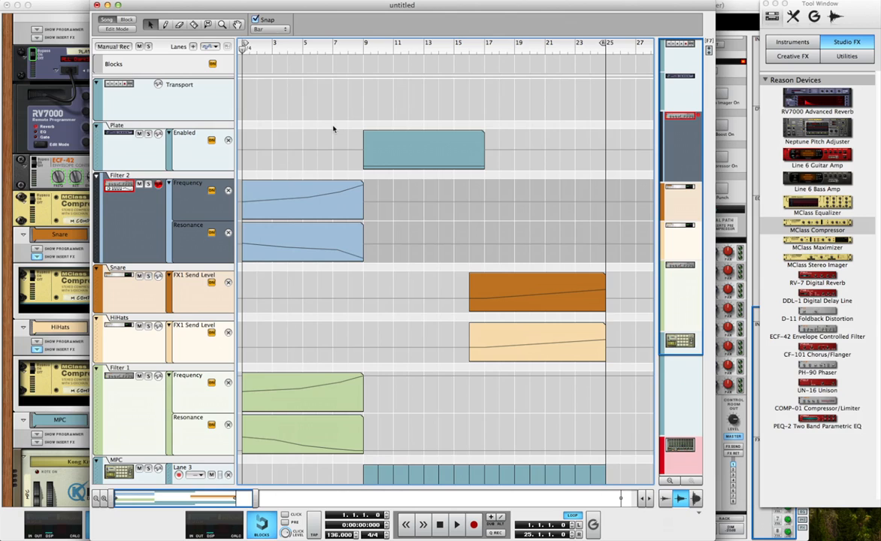
Play the arrangement from bar 1 while reviewing all tracks, and stop playback shortly after bar 2.
key(space)
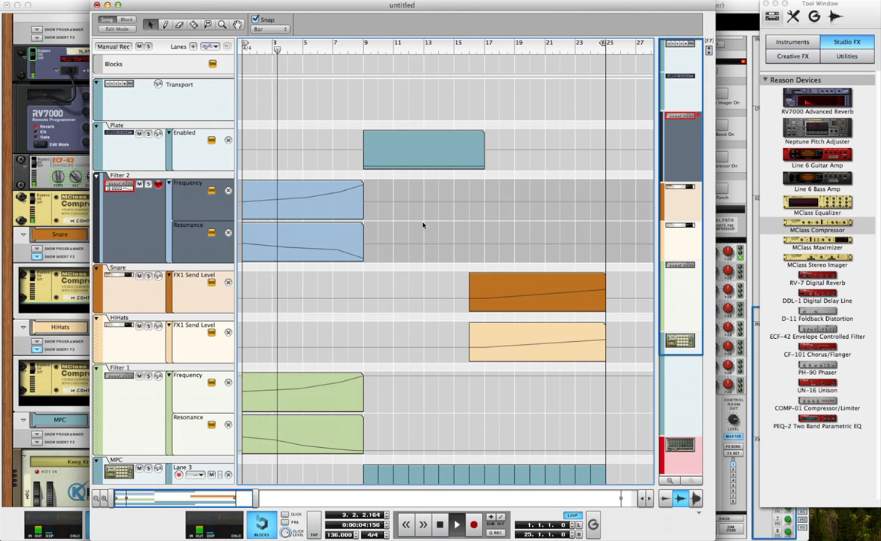
scroll(423, 225, down, 3)
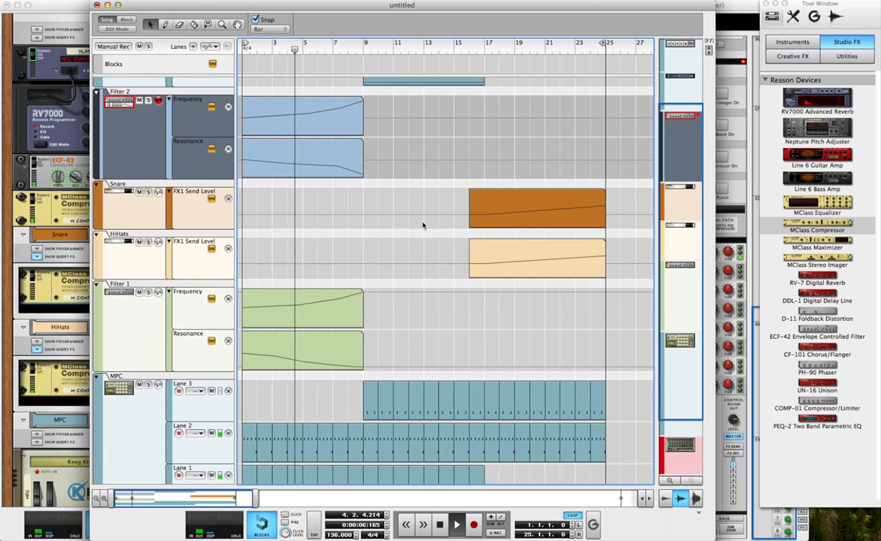
scroll(459, 257, down, 4)
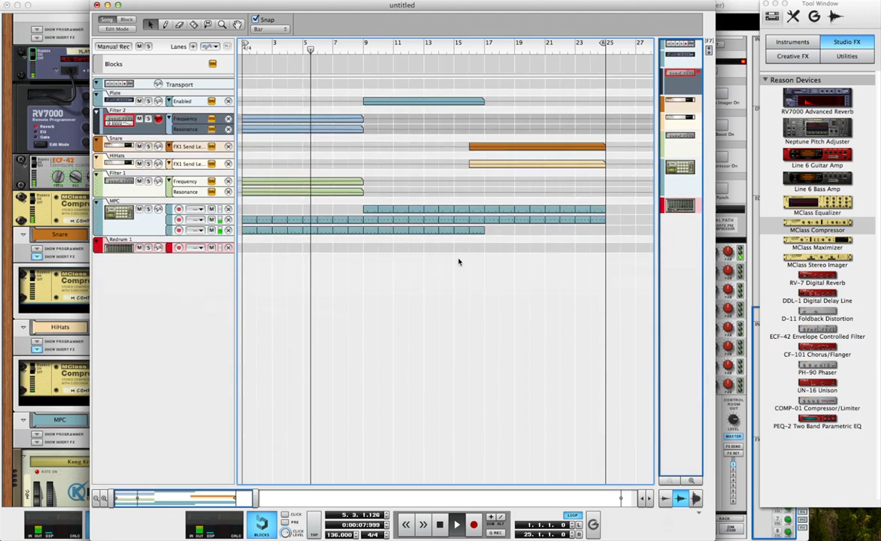
scroll(459, 254, up, 4)
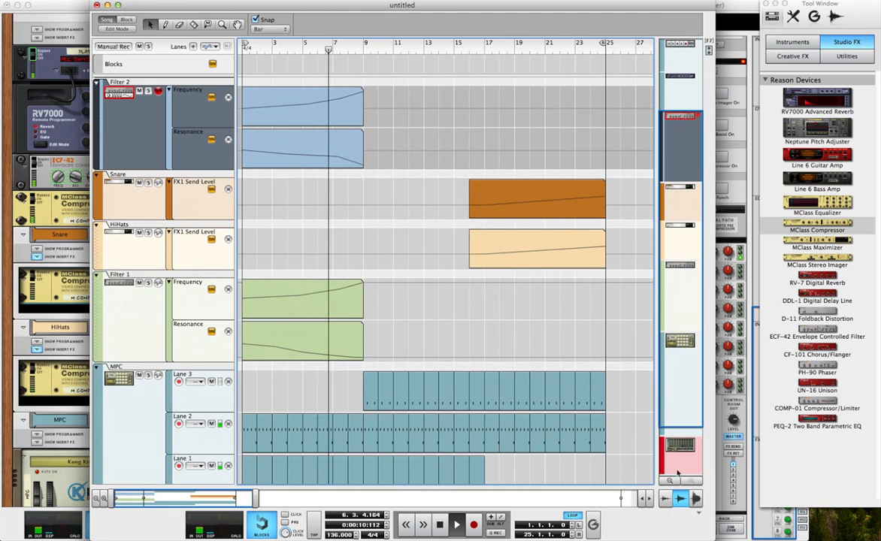
scroll(511, 386, down, 2)
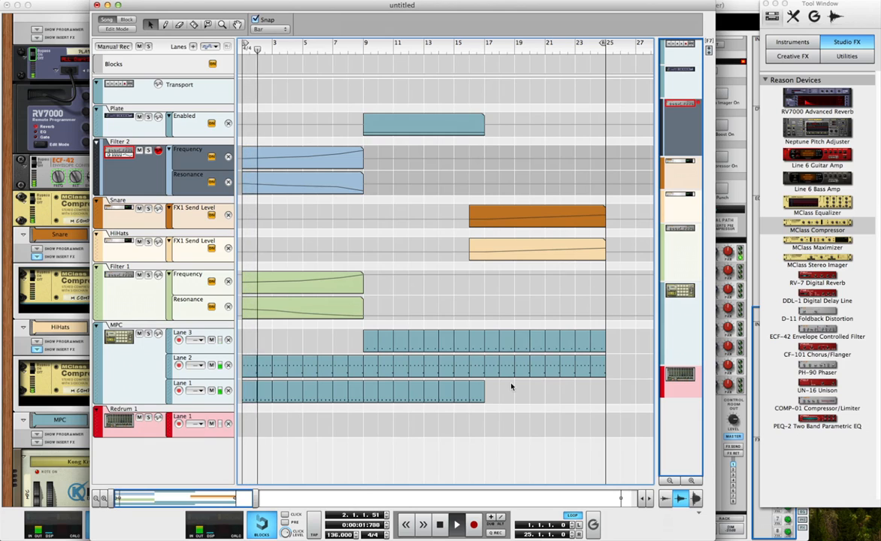
key(space)
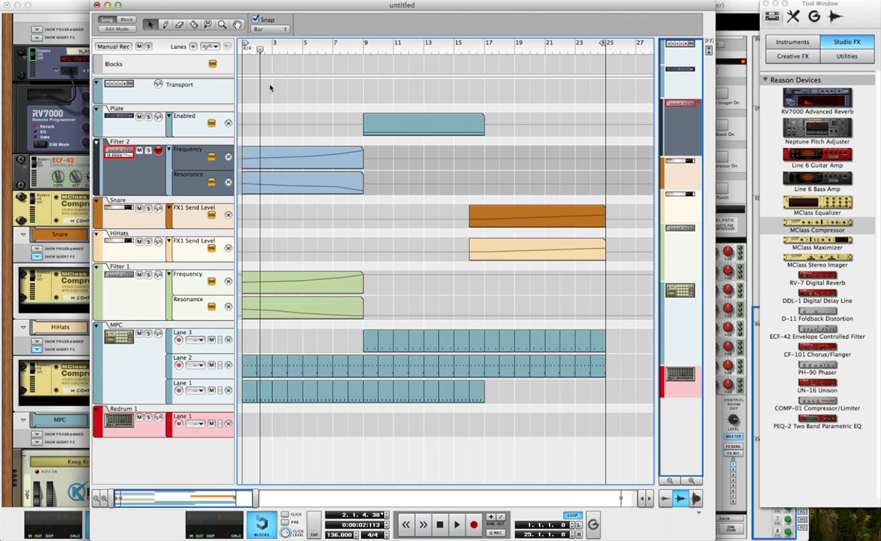
Create a Decay automation lane for the Plate RV7000 reverb in the sequencer.
click(58, 69)
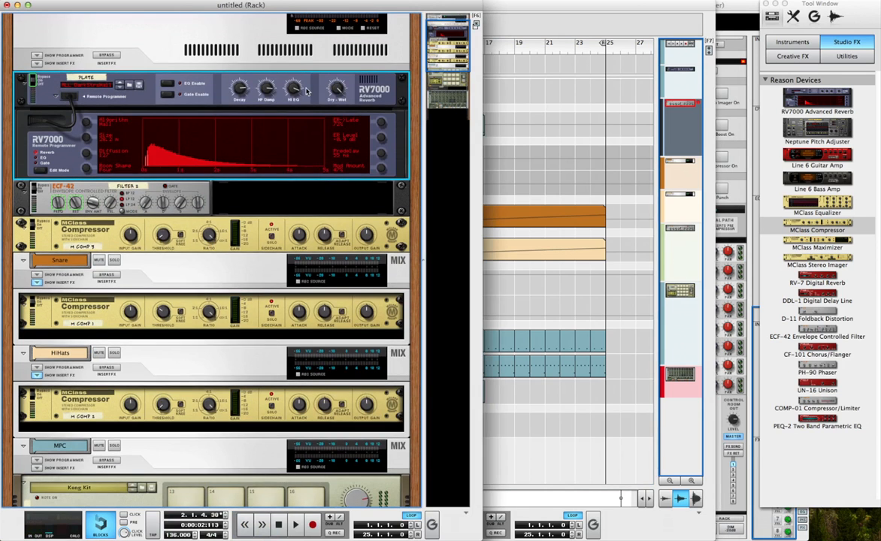
alt+click(243, 88)
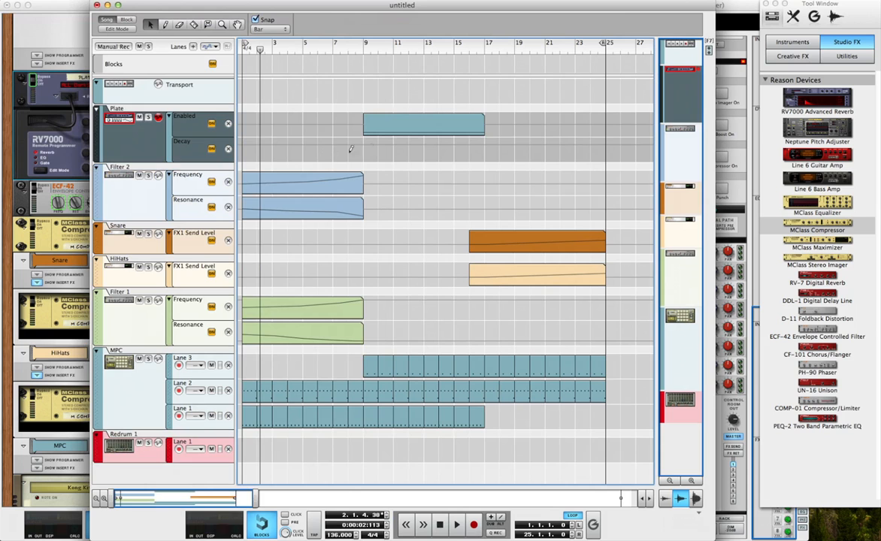
Draw a three-bar Decay clip on the Plate track from bar 6 to bar 9 and ramp its automation up to 127 at 8.4.2.0.
drag(363, 148, 329, 149)
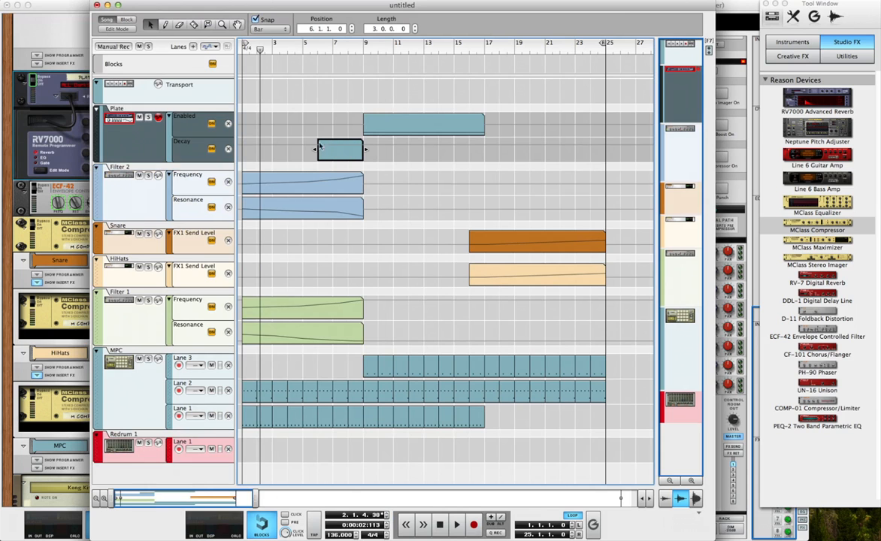
double_click(333, 151)
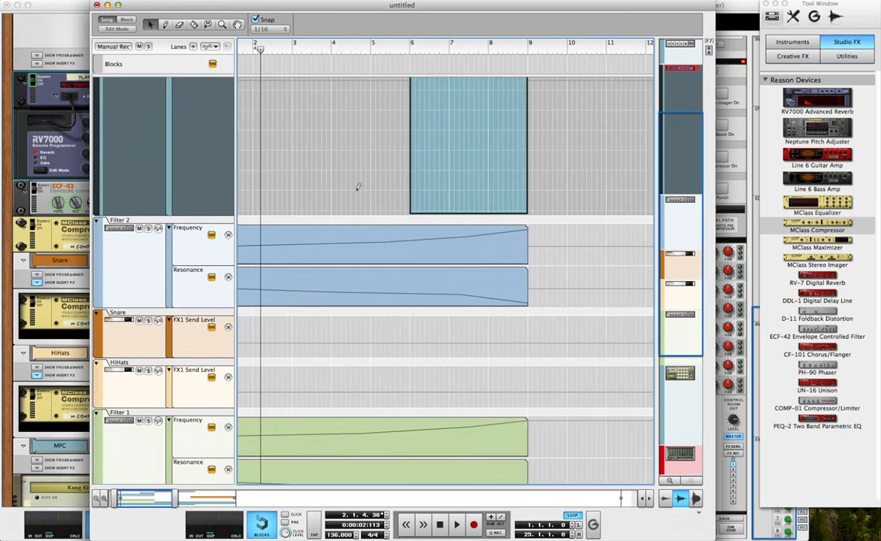
alt+click(462, 163)
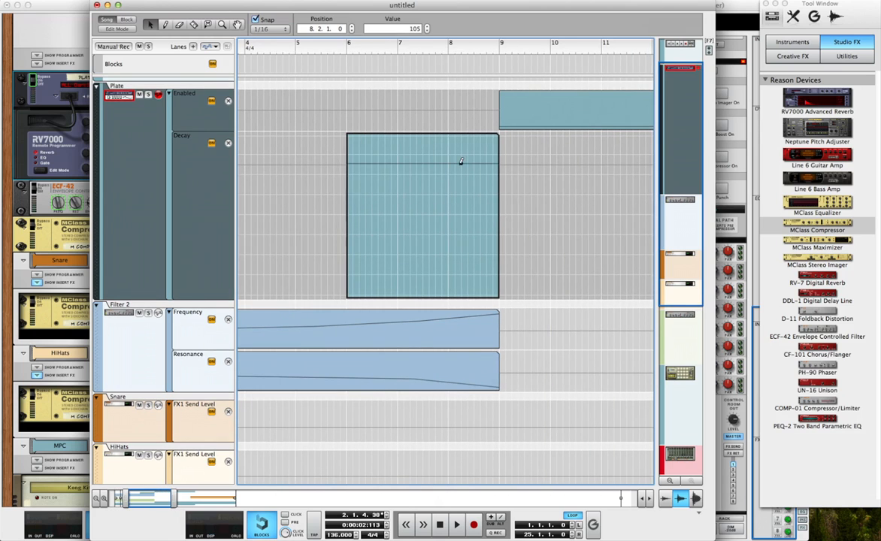
drag(460, 163, 460, 166)
alt+click(477, 161)
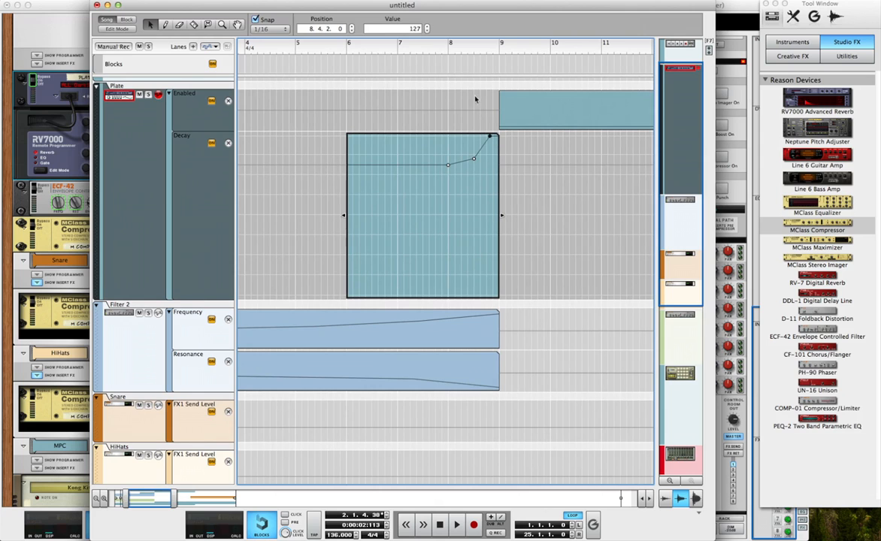
Play the arrangement from about bar 6 to audition the Plate Decay automation, and stop shortly after bar 9.
click(342, 49)
key(space)
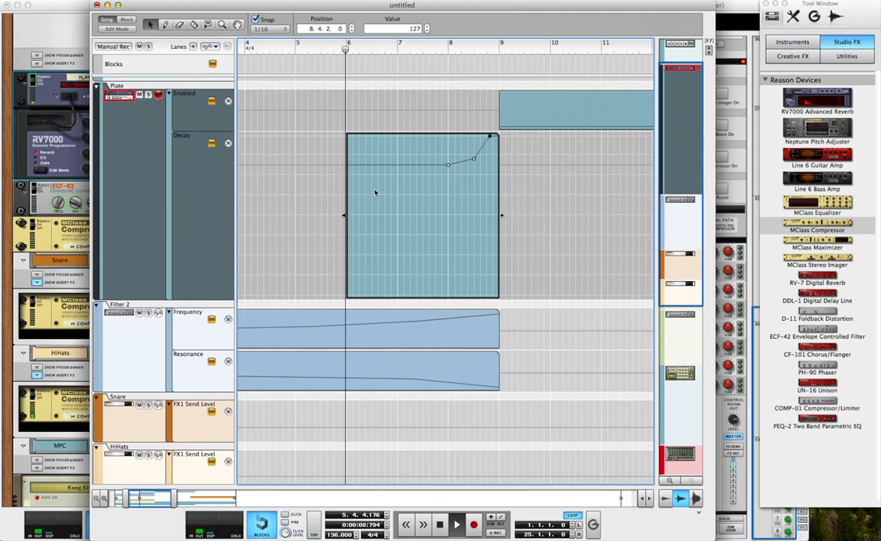
click(570, 386)
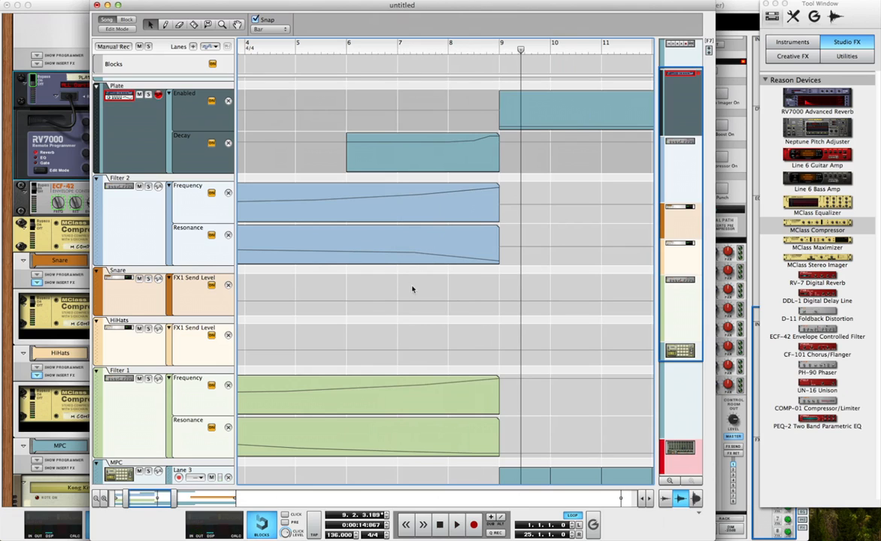
Create an FX1 Send Level automation lane for the MPC mixer channel and move its track directly below HiHats.
click(739, 7)
scroll(625, 277, right, 2)
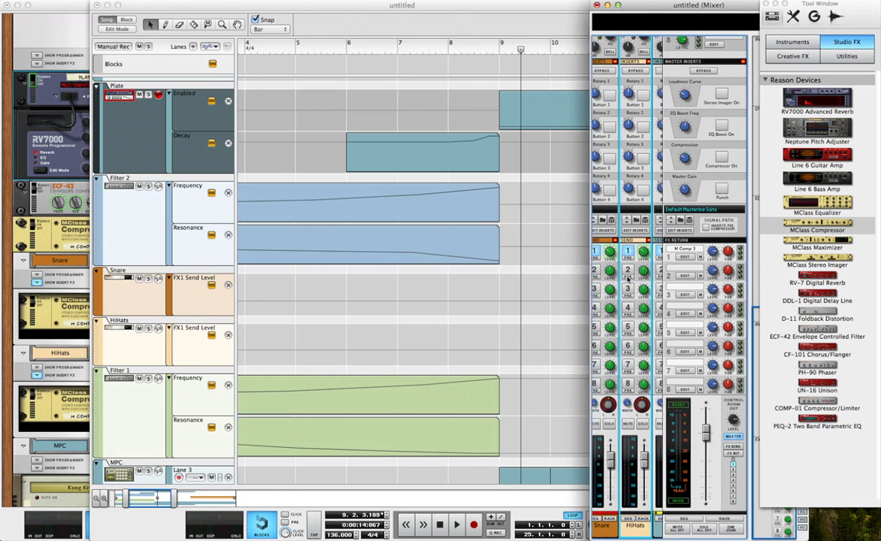
alt+click(653, 254)
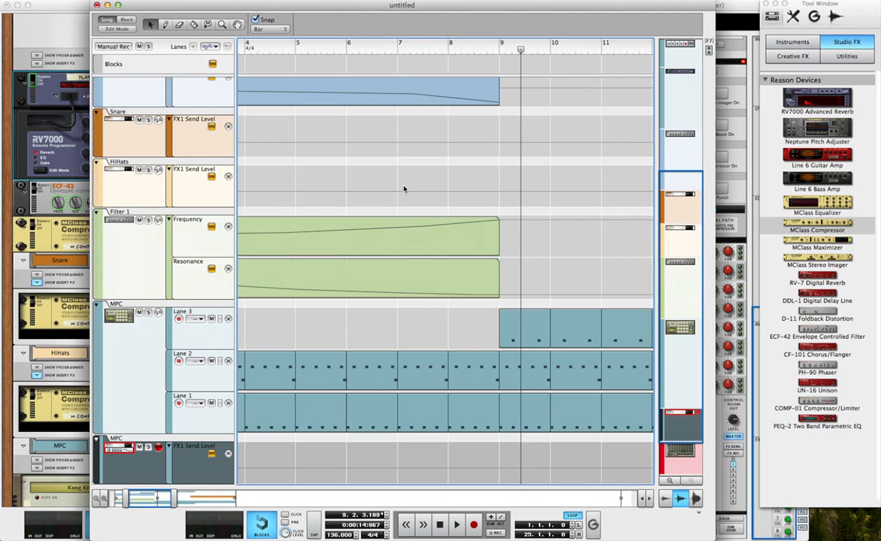
drag(96, 466, 142, 214)
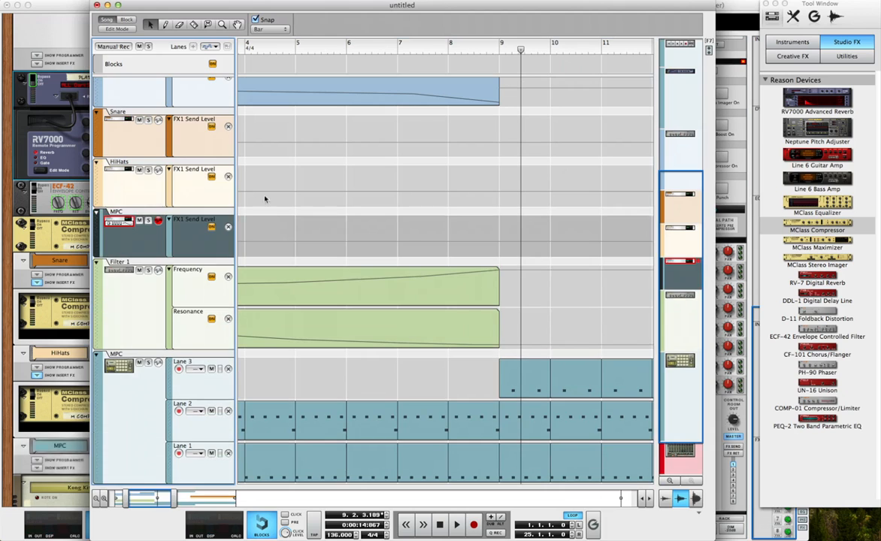
Draw a two-bar MPC FX1 Send Level clip from bar 7 to bar 9 with a curve rising to 91 at 9.1.1.0.
drag(475, 231, 412, 230)
double_click(451, 235)
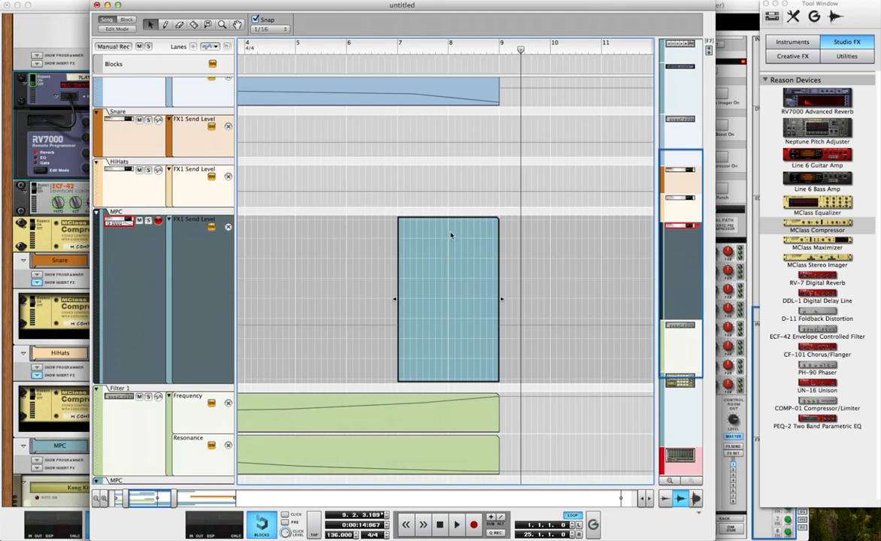
click(451, 318)
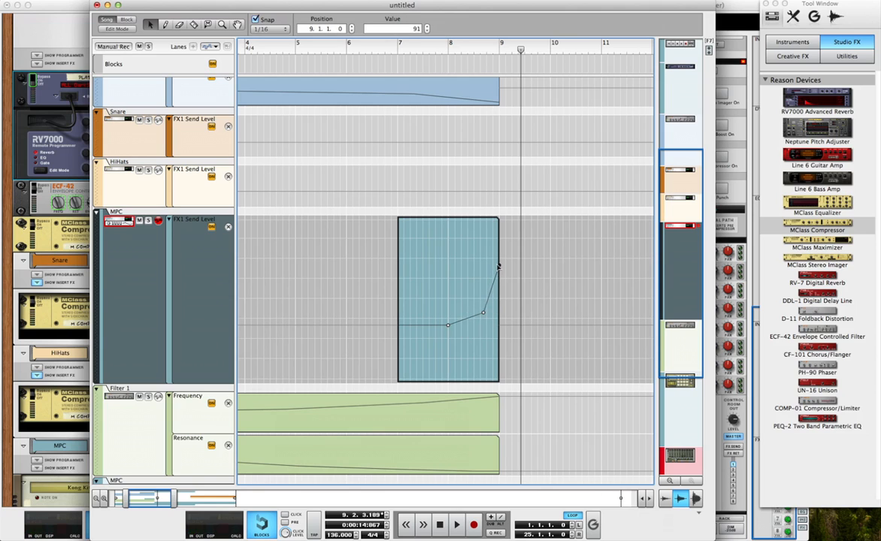
click(478, 144)
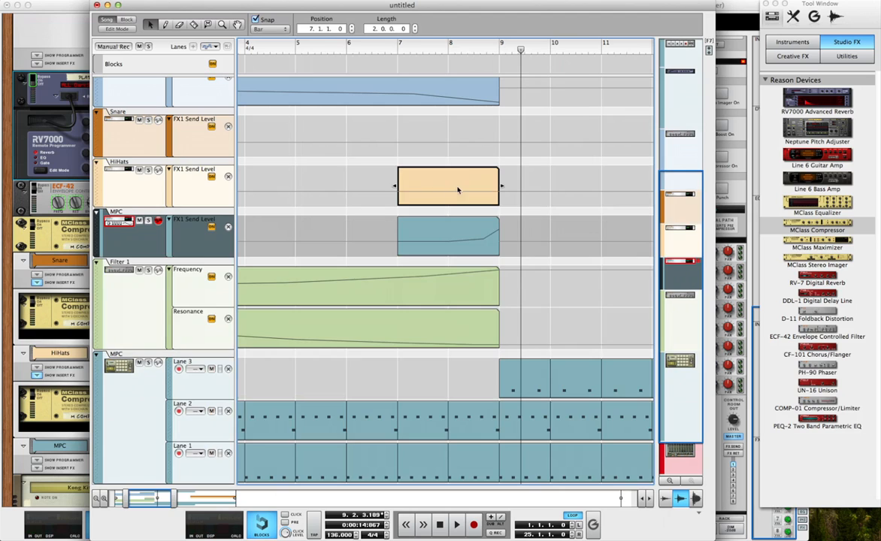
Shape the HiHats FX1 Send Level clip at bar 7 into a curve rising to 87 at 9.1.1.0, keeping the clip two bars long.
double_click(456, 189)
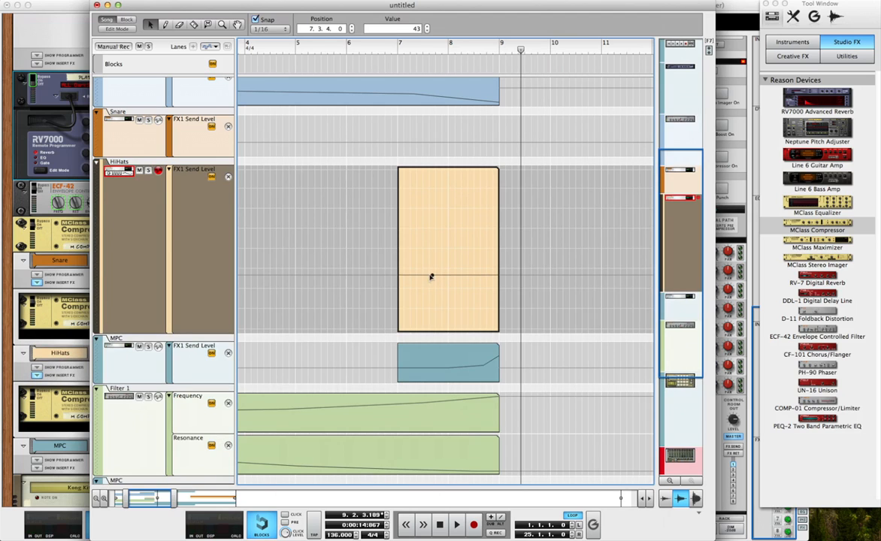
double_click(464, 266)
double_click(490, 252)
click(498, 211)
drag(498, 214, 497, 222)
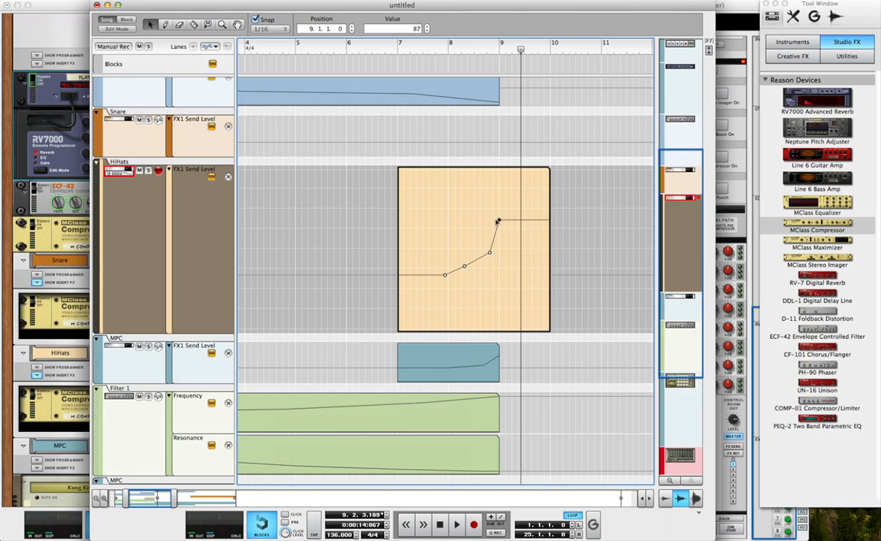
click(492, 138)
drag(528, 190, 499, 188)
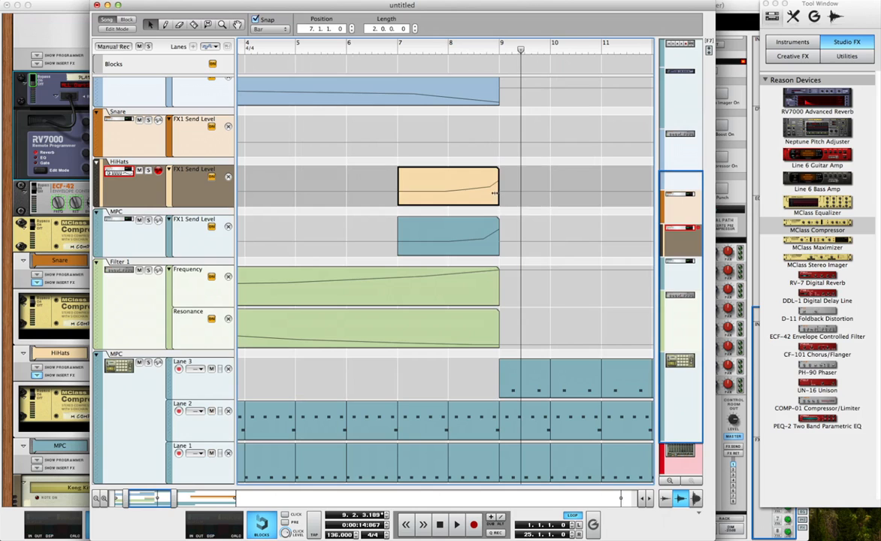
double_click(469, 187)
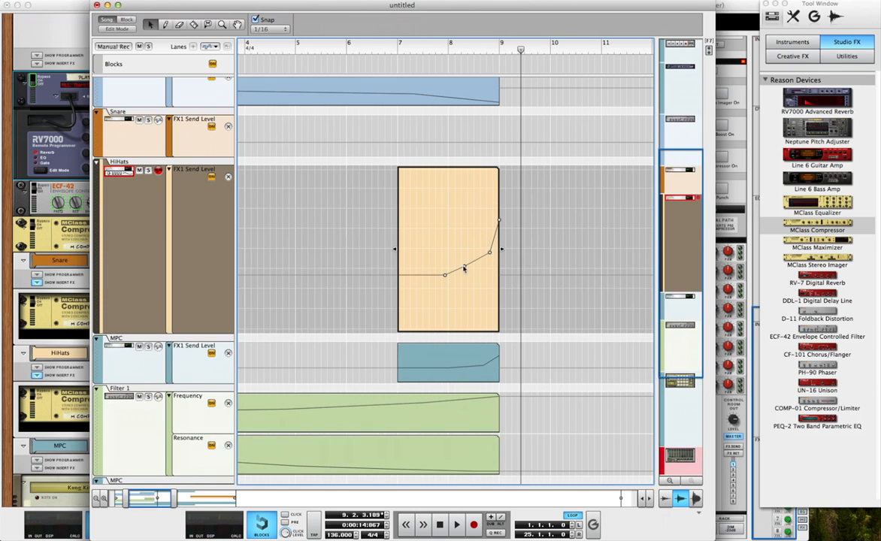
click(473, 130)
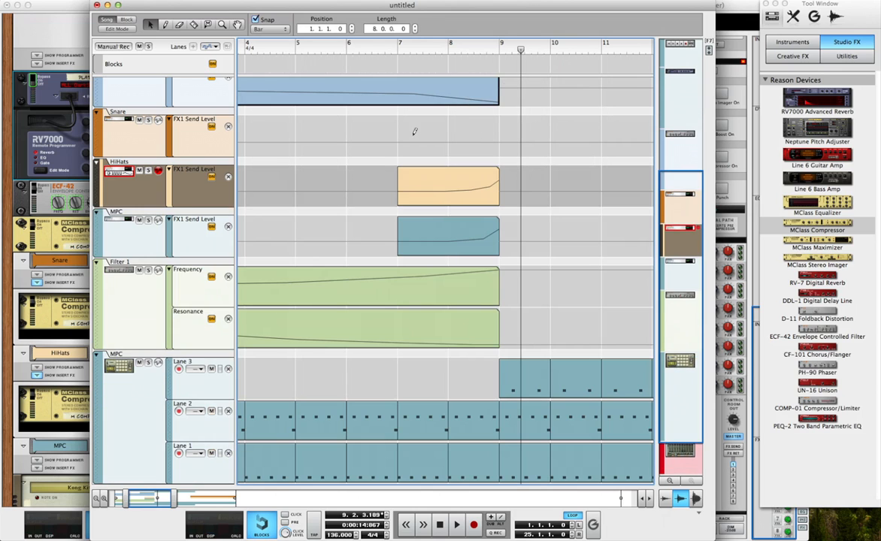
Draw a two-bar Snare FX1 Send Level clip from bar 7 to bar 9 with a curve rising from 39 towards its end.
drag(415, 132, 455, 139)
double_click(454, 140)
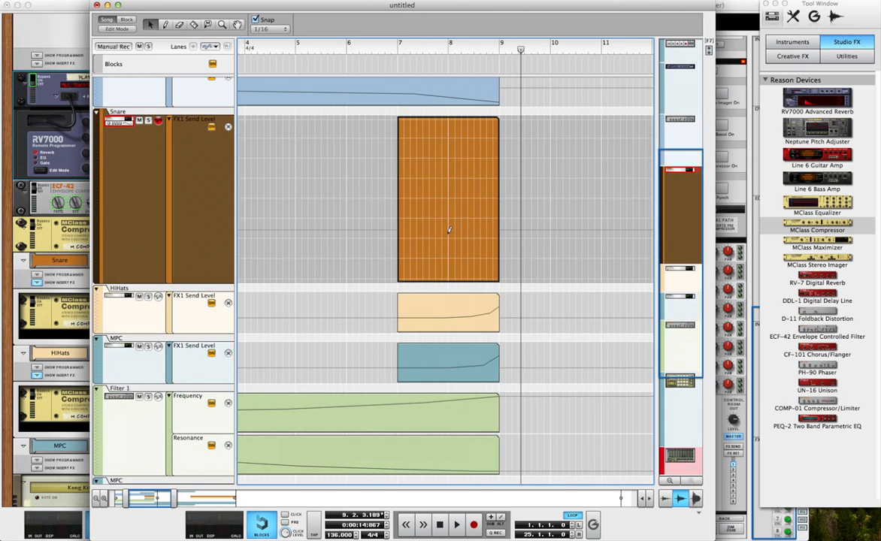
click(449, 229)
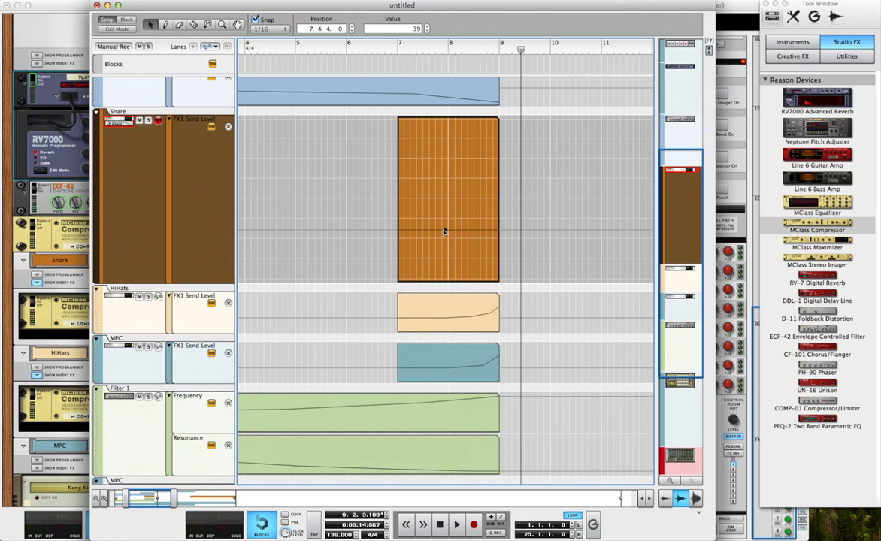
click(470, 223)
drag(485, 216, 497, 183)
click(499, 154)
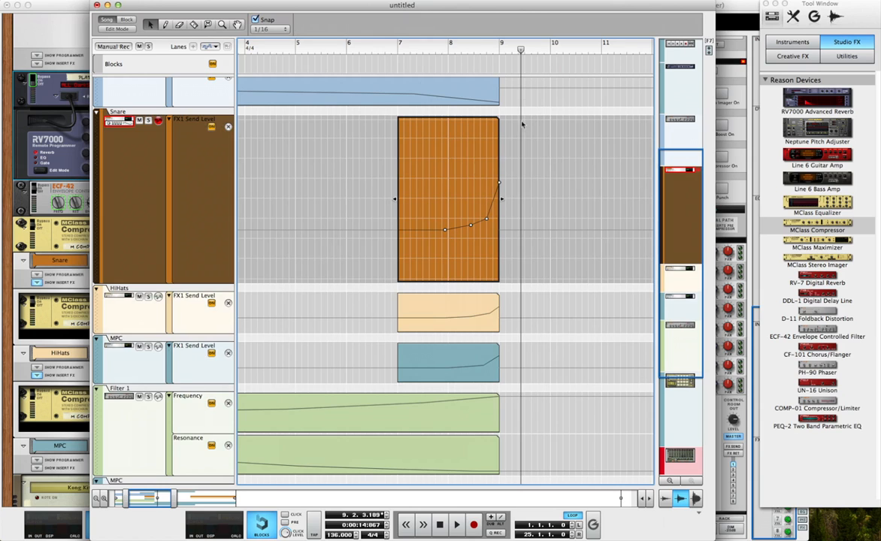
click(548, 99)
Play the arrangement from bar 2 through the send automation, stop after bar 9, and return the song position to bar 7.
drag(283, 49, 185, 64)
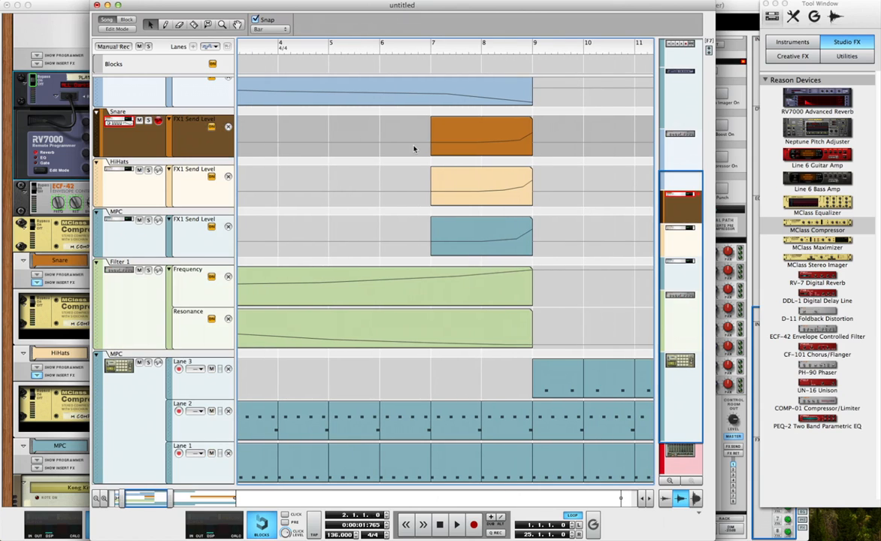
key(space)
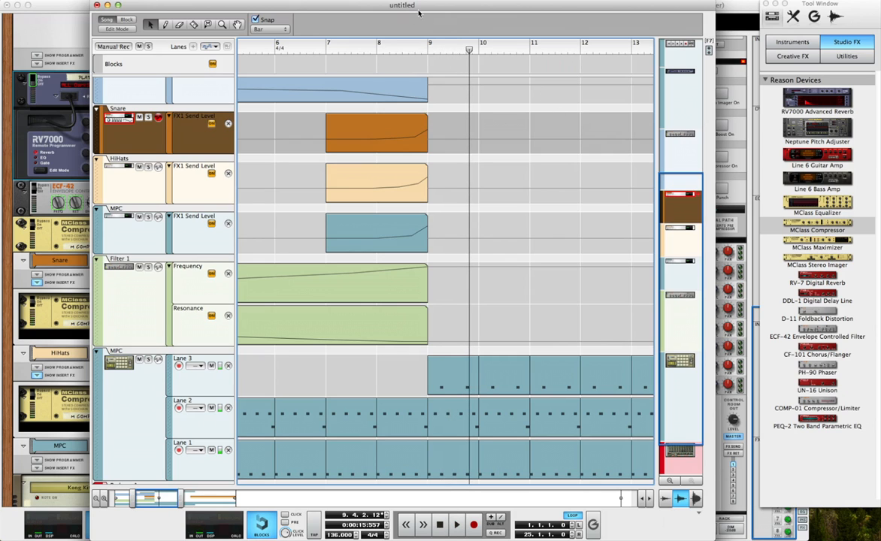
key(space)
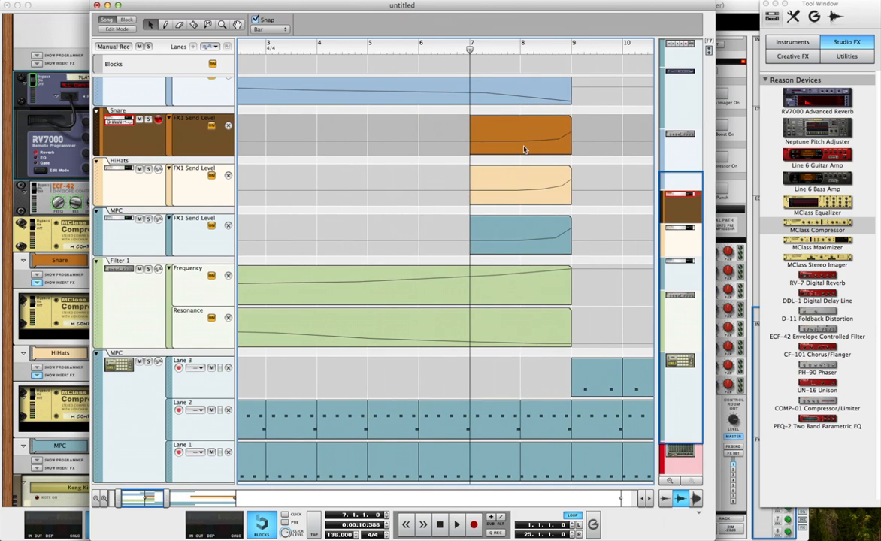
Raise the middle points of the Snare and HiHats send curves, setting Snare to 57 at 8.4.1.0 and HiHats to 67 at 8.4.2.0.
double_click(524, 149)
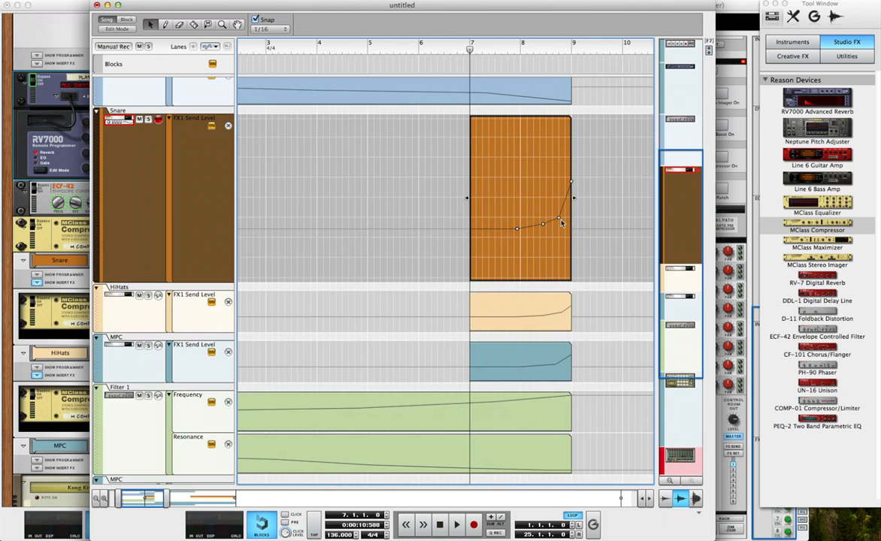
drag(558, 220, 556, 211)
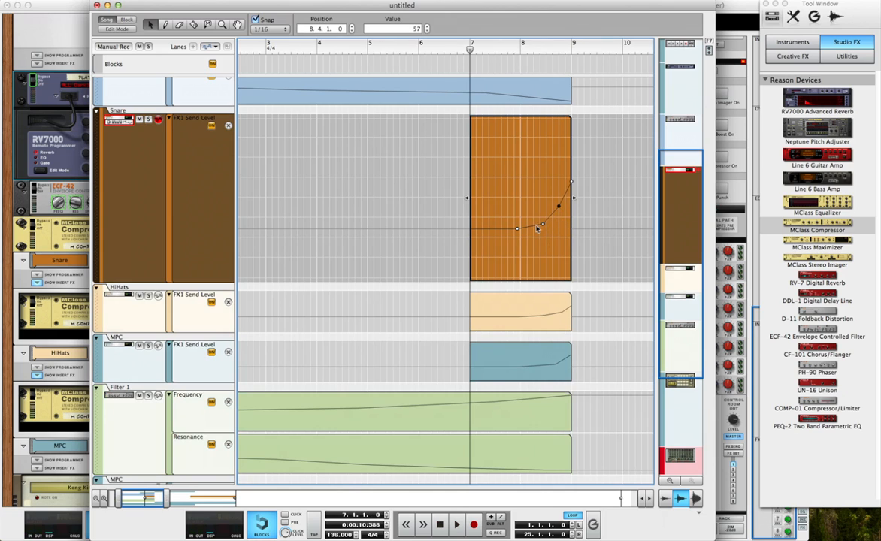
click(541, 225)
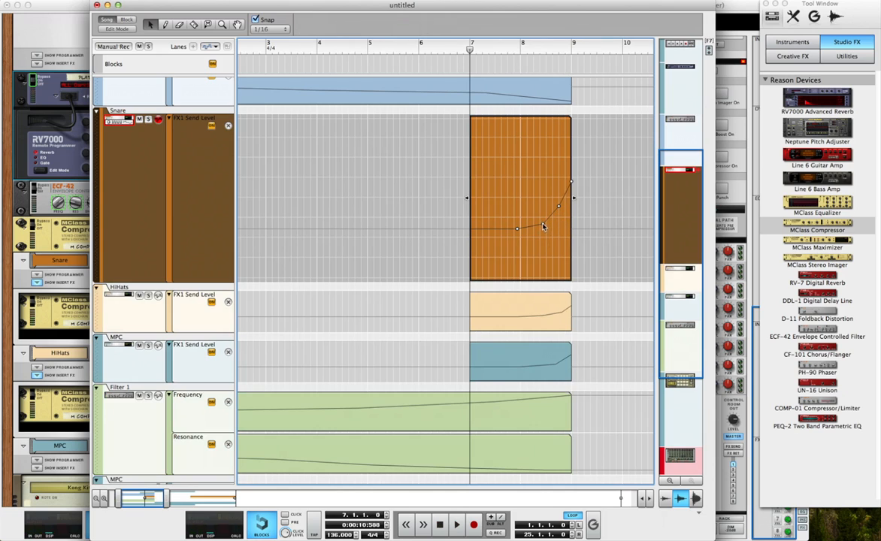
double_click(525, 307)
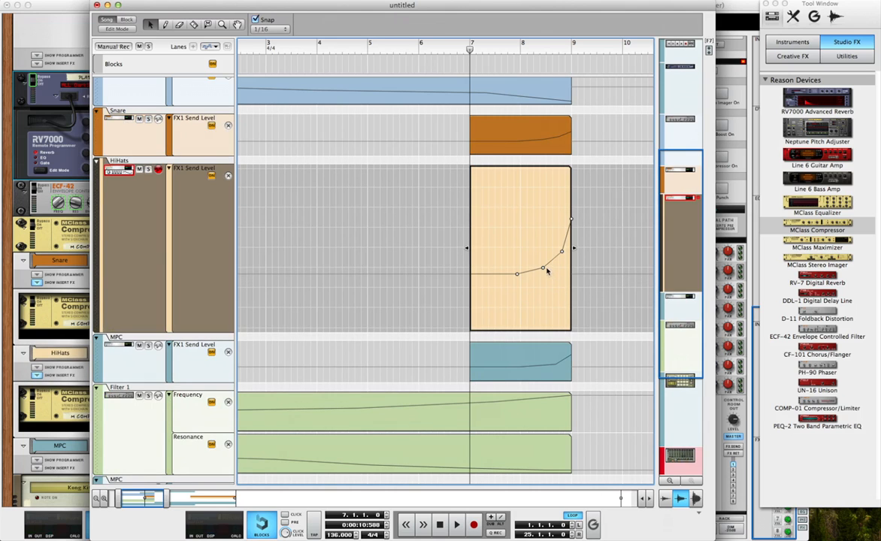
drag(546, 269, 560, 246)
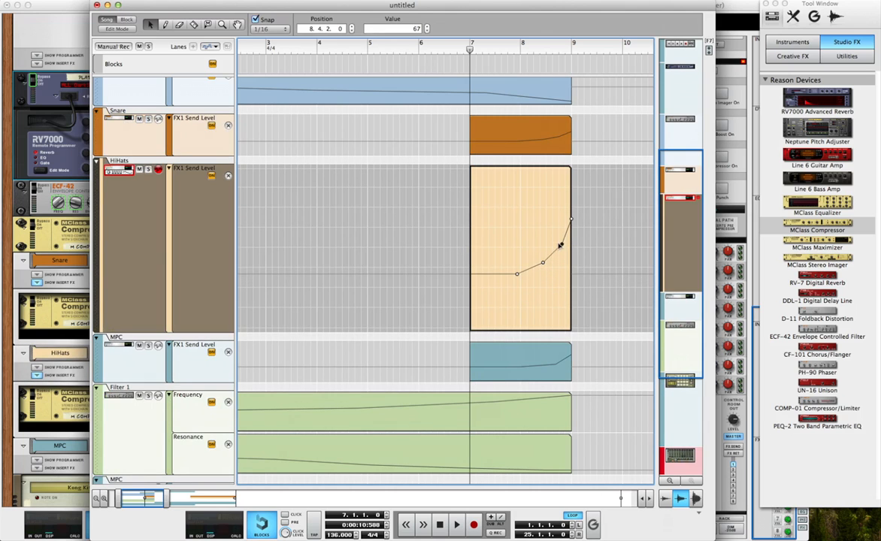
Move the MPC send curve's middle point to 8.3.3.0 with value 61, and raise its end point at bar 9.
double_click(535, 339)
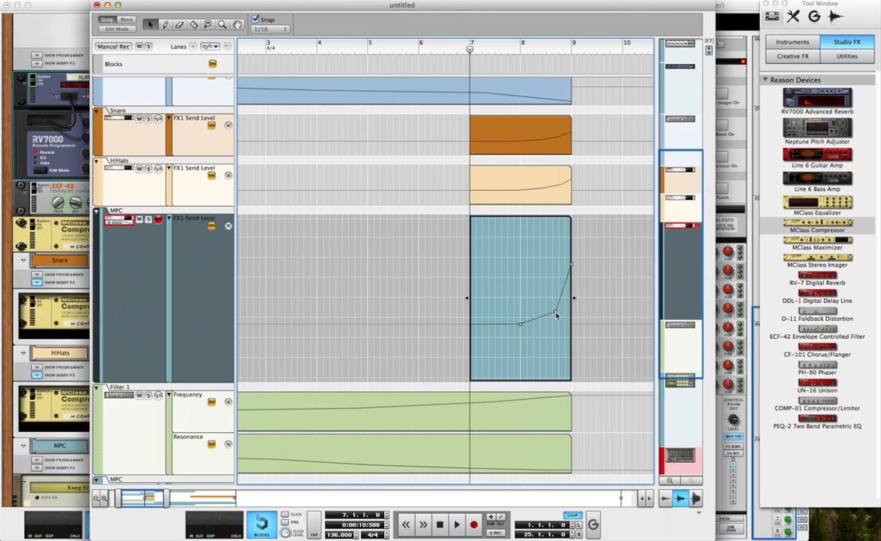
click(552, 304)
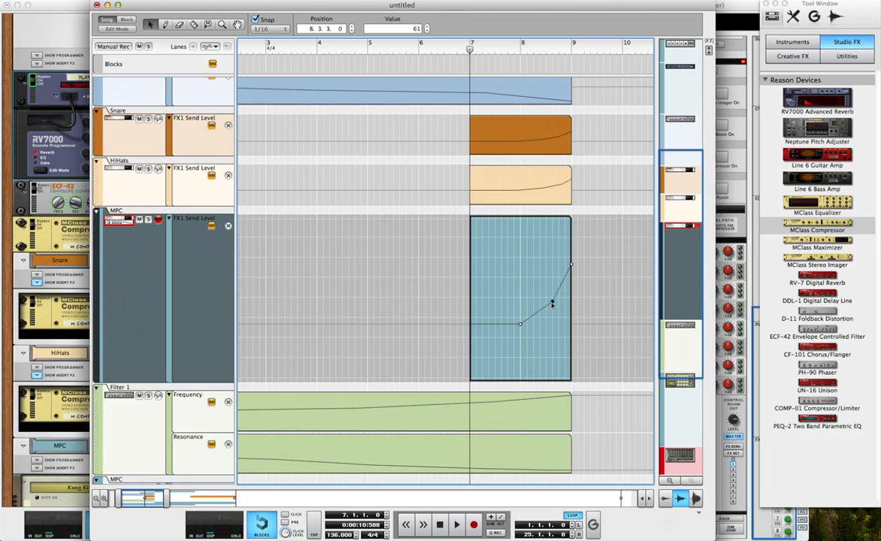
click(570, 266)
drag(571, 266, 570, 250)
Raise the bar 9 end points of the HiHats and Snare send curves, setting the Snare point to 93.
double_click(505, 170)
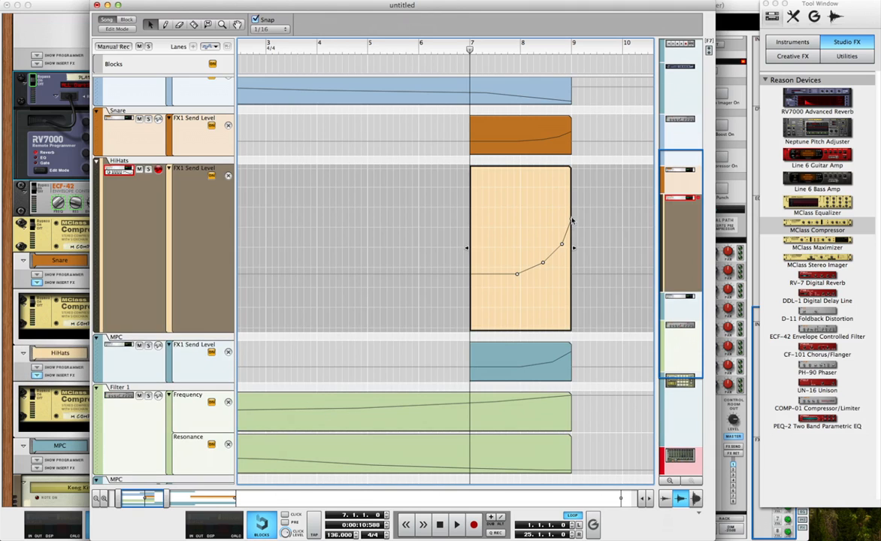
click(571, 214)
drag(571, 214, 570, 201)
double_click(558, 146)
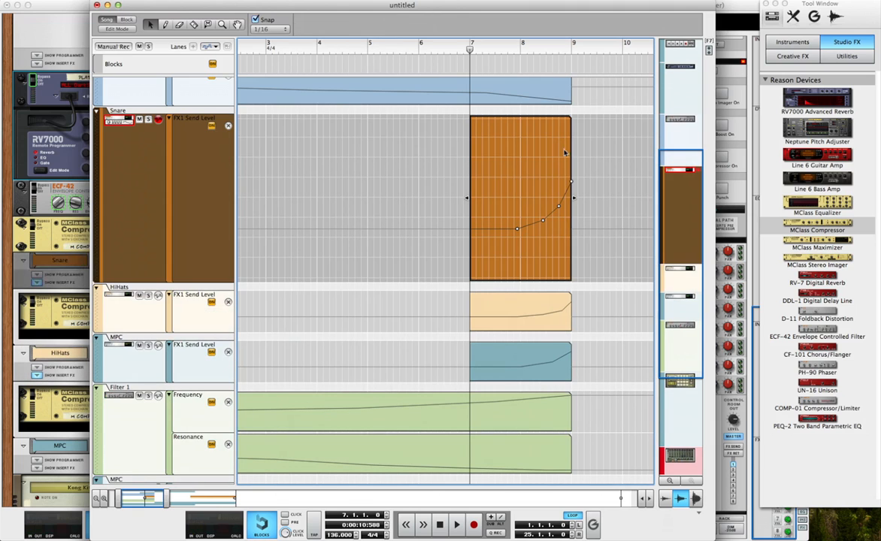
click(569, 163)
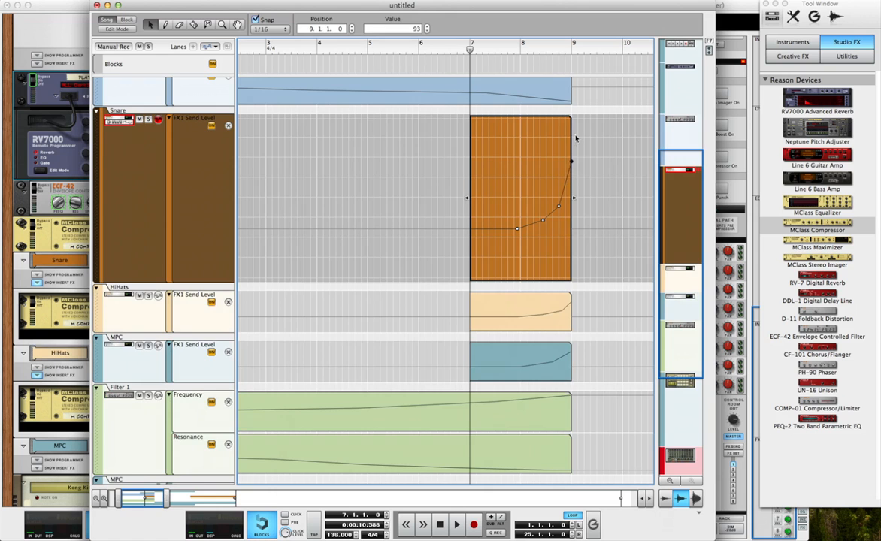
Leave the Snare clip and select the Plate Decay clip to review it among all tracks.
scroll(576, 138, up, 2)
scroll(594, 134, up, 5)
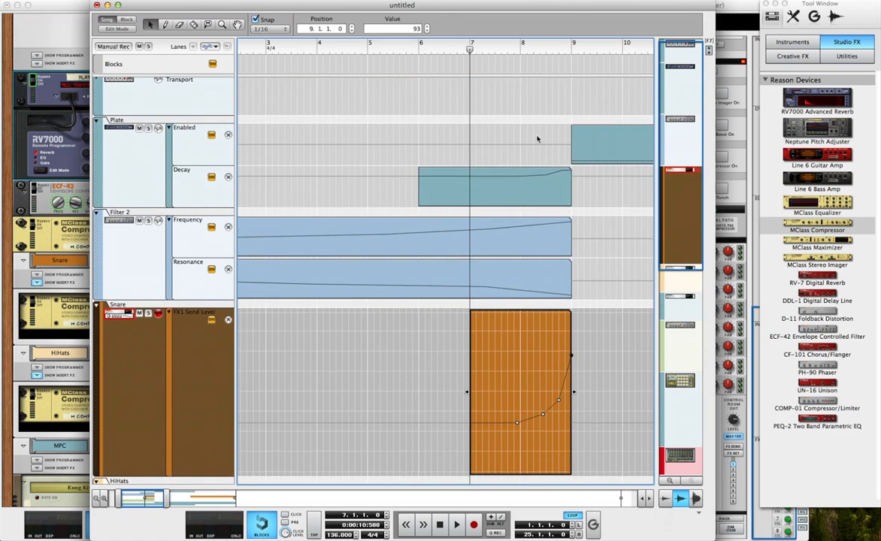
click(537, 139)
click(552, 189)
scroll(514, 126, down, 8)
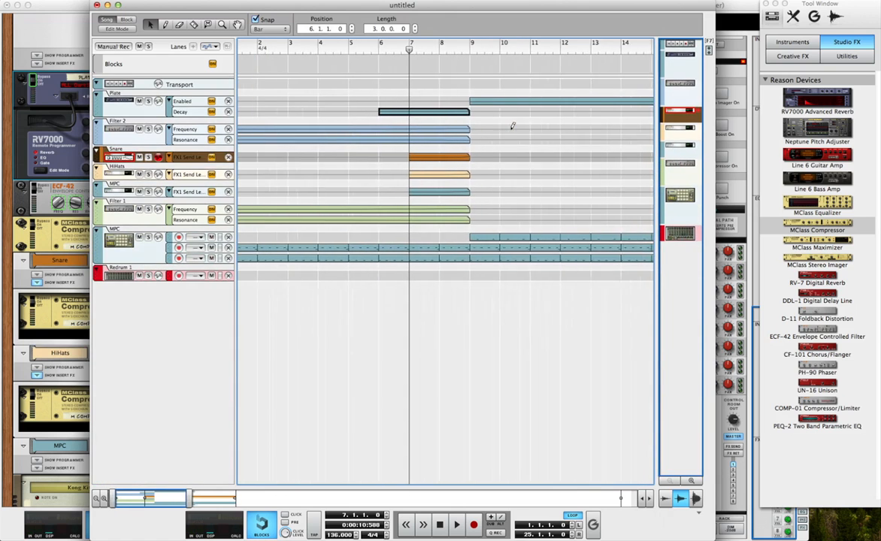
Play the whole arrangement from bar 1 past bar 9 to hear the automated build-up.
click(488, 160)
scroll(488, 159, down, 6)
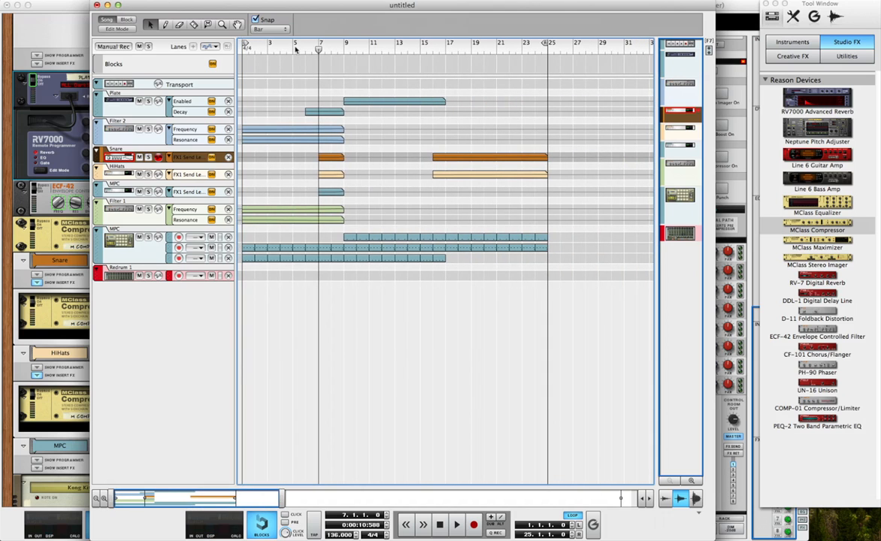
drag(295, 50, 198, 58)
key(space)
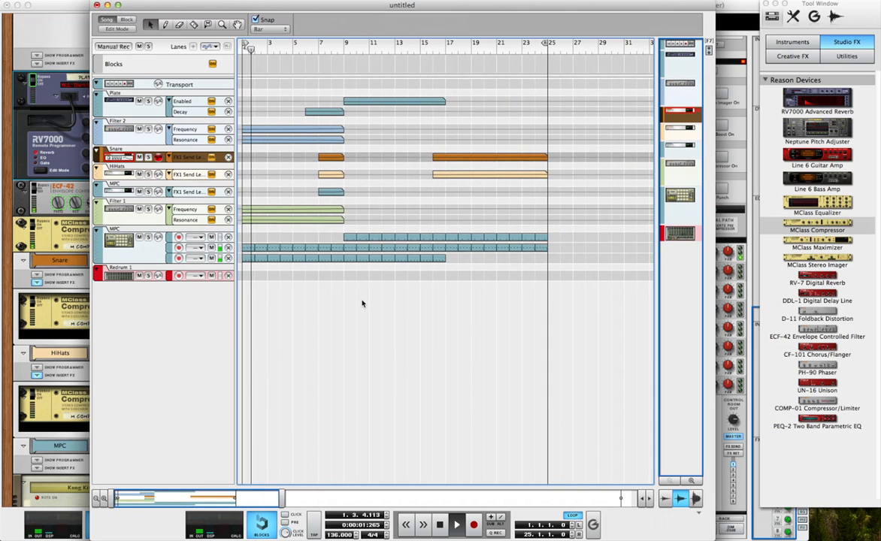
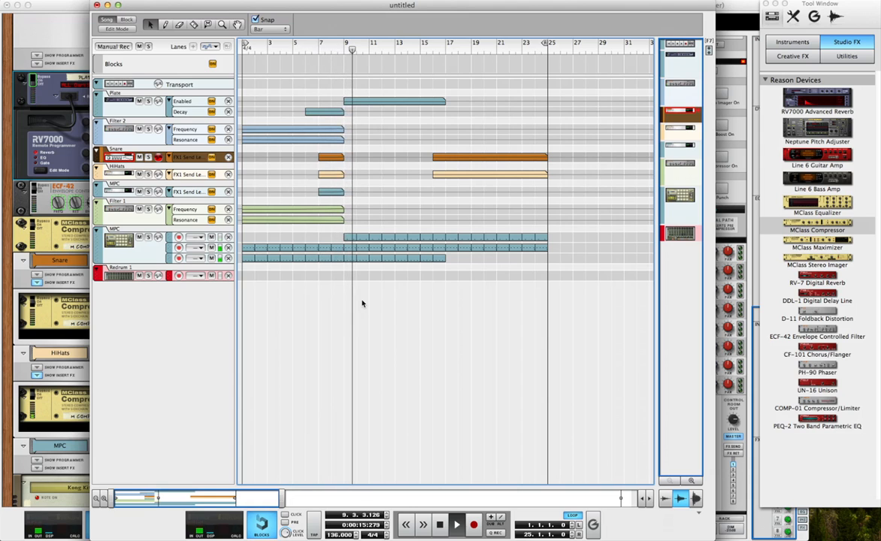
key(space)
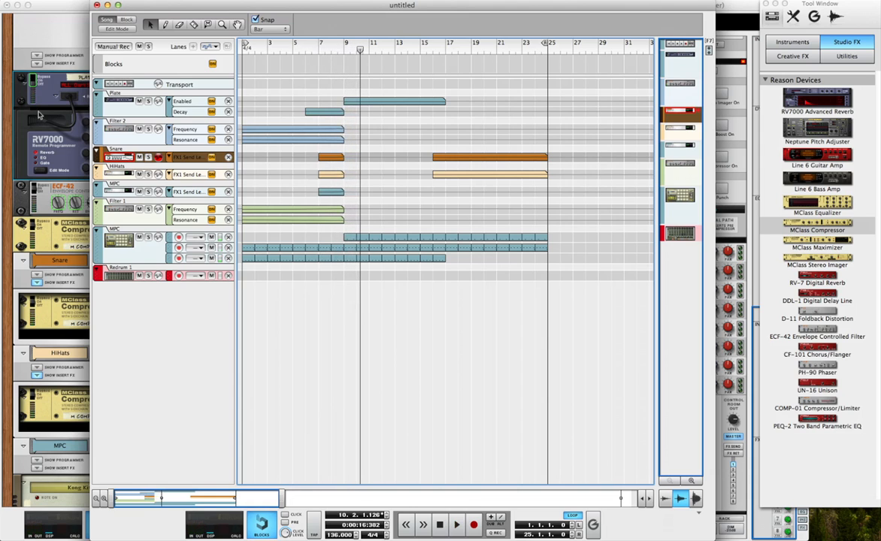
Add The Echo from the Creative FX devices to the rack, directly below the Filter 2 device.
click(39, 113)
click(792, 34)
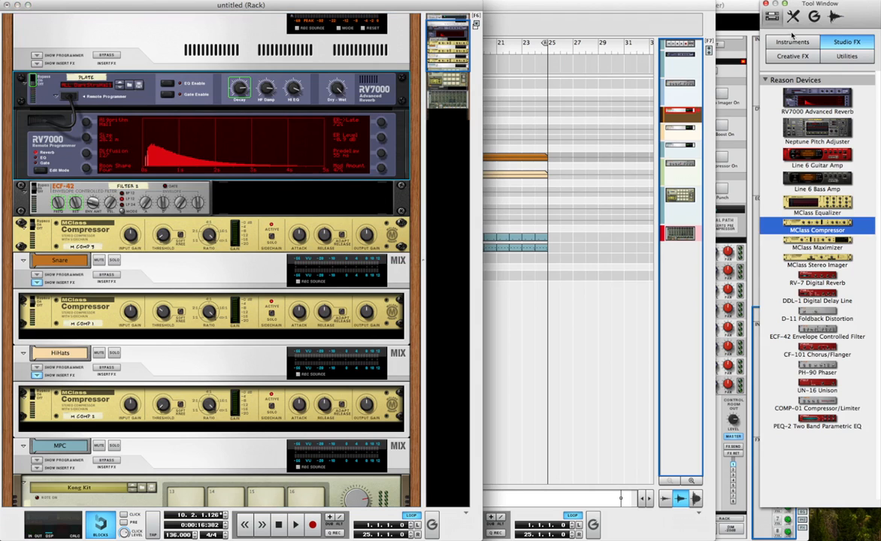
click(792, 41)
click(792, 56)
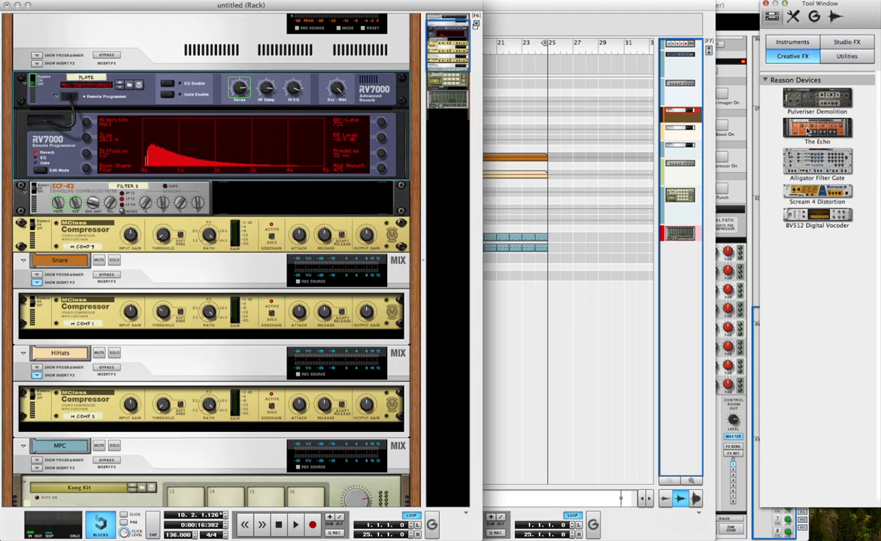
drag(807, 131, 201, 176)
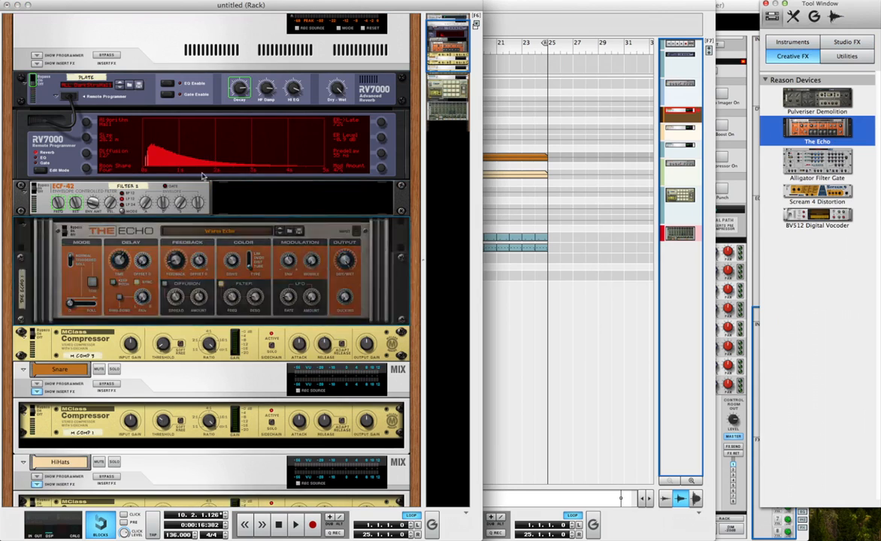
Show the rear of the rack and move The Echo below the M COMP 3 compressor.
key(Tab)
click(165, 215)
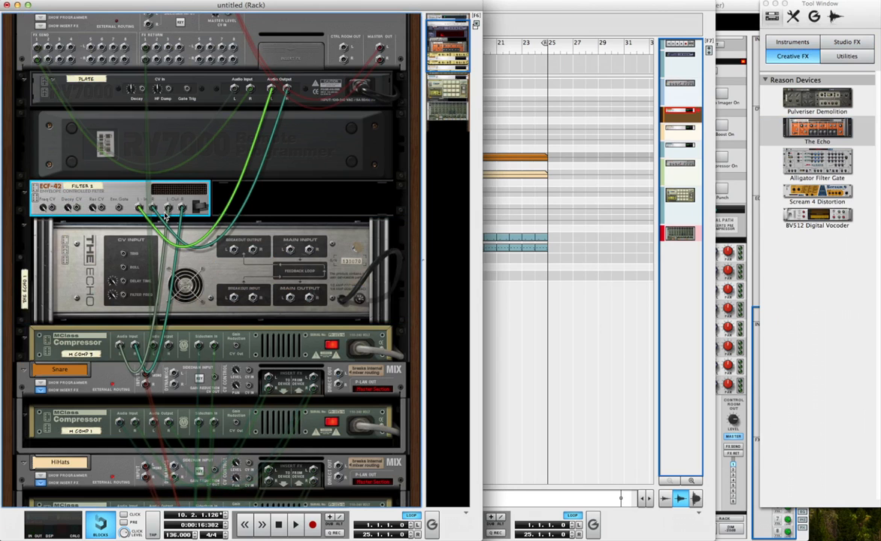
click(159, 262)
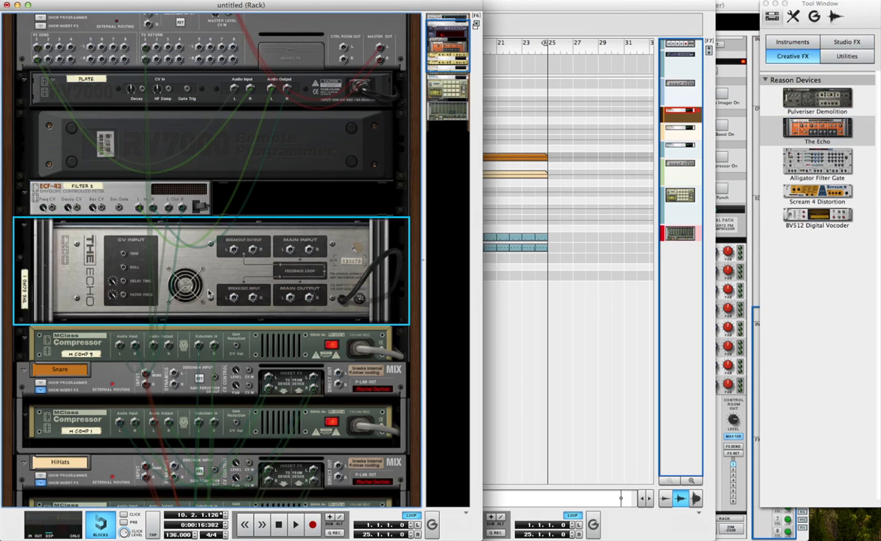
click(177, 355)
drag(338, 266, 328, 348)
click(272, 238)
click(222, 275)
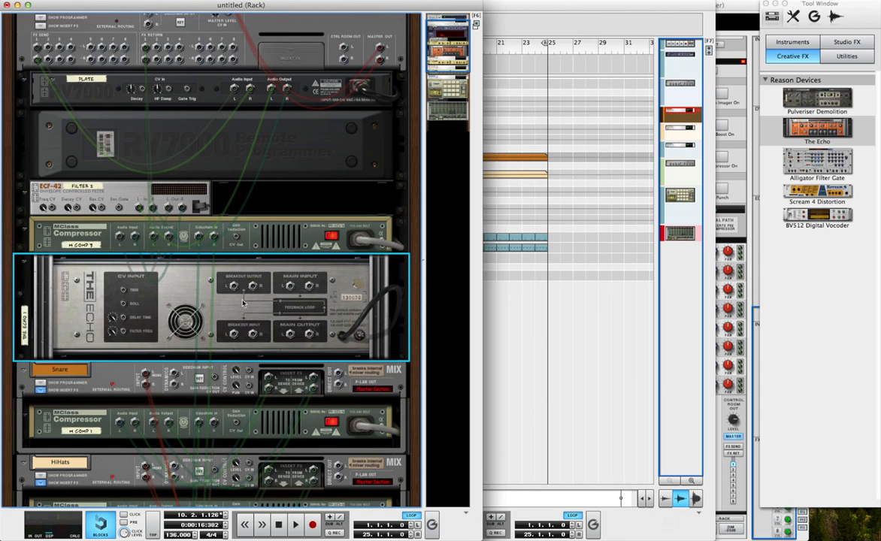
Cable the M COMP 3 audio outputs into The Echo's main inputs and its main outputs to the FX return, and show the rack front again.
click(167, 222)
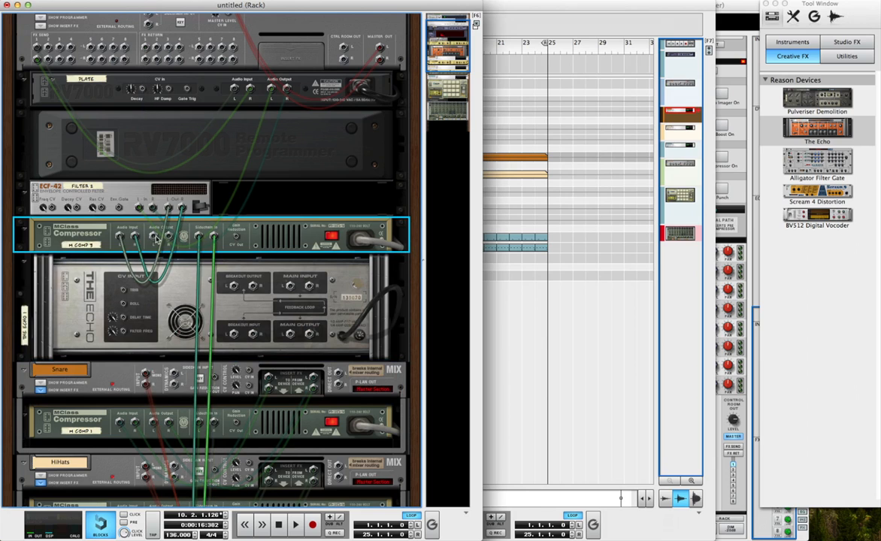
drag(153, 236, 290, 287)
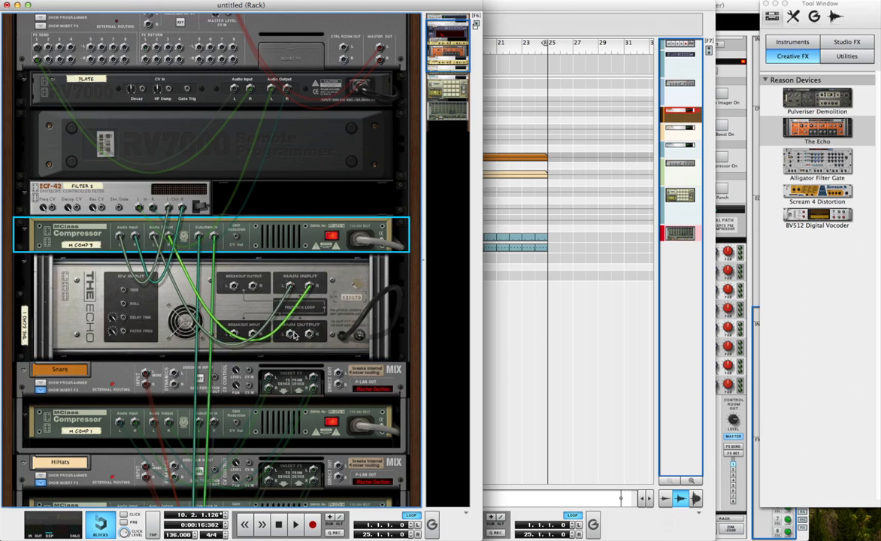
drag(290, 334, 149, 38)
key(Tab)
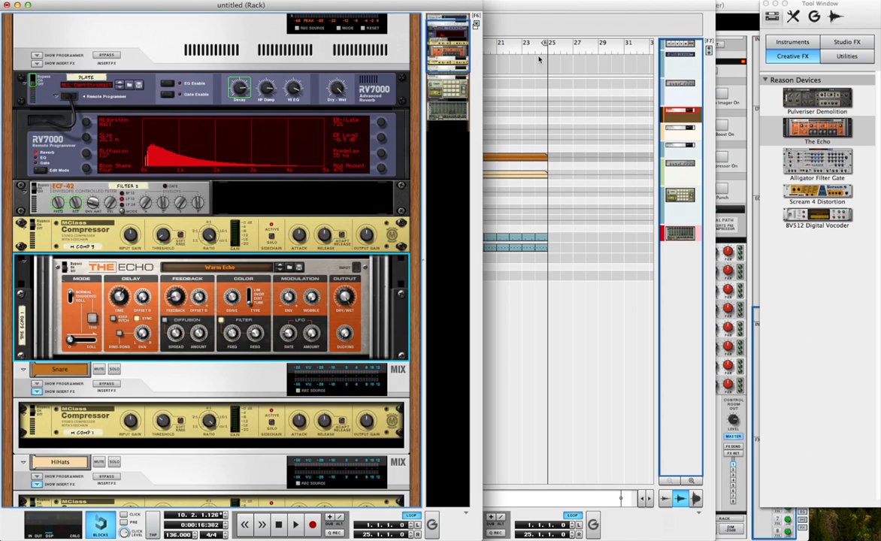
Load the Dubstep P-P Roller patch from the Roll Delay folder into The Echo.
click(518, 15)
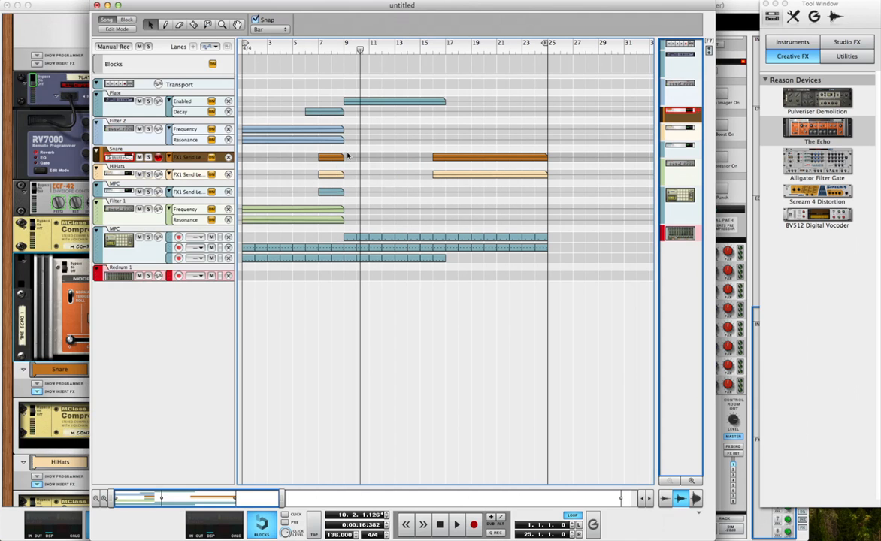
click(87, 86)
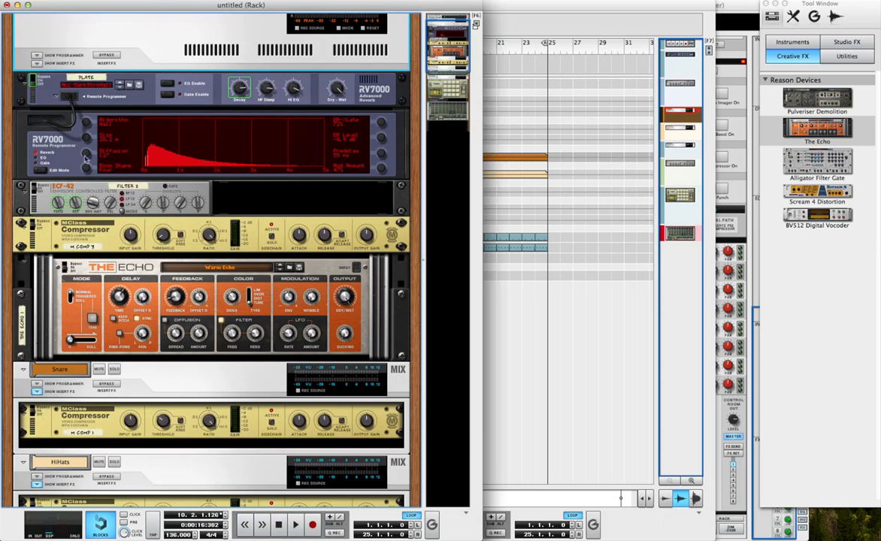
click(280, 268)
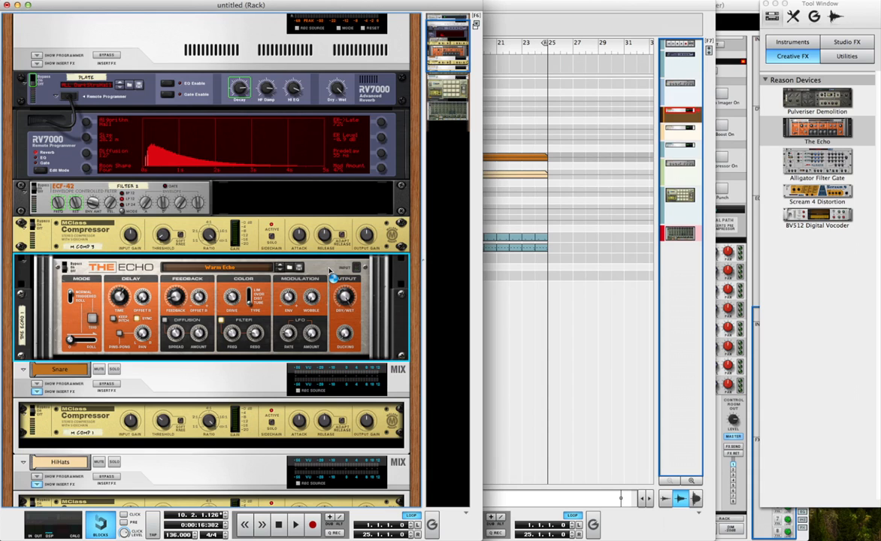
click(298, 267)
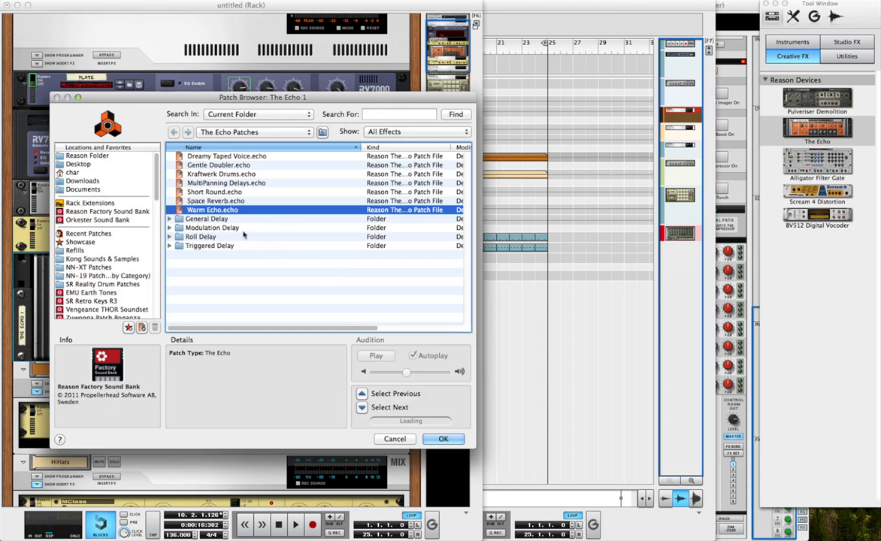
double_click(199, 236)
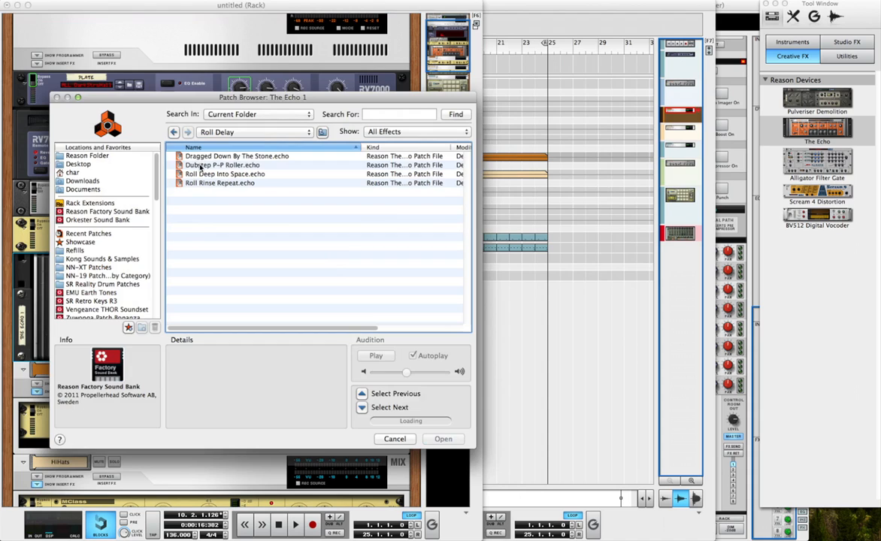
double_click(201, 165)
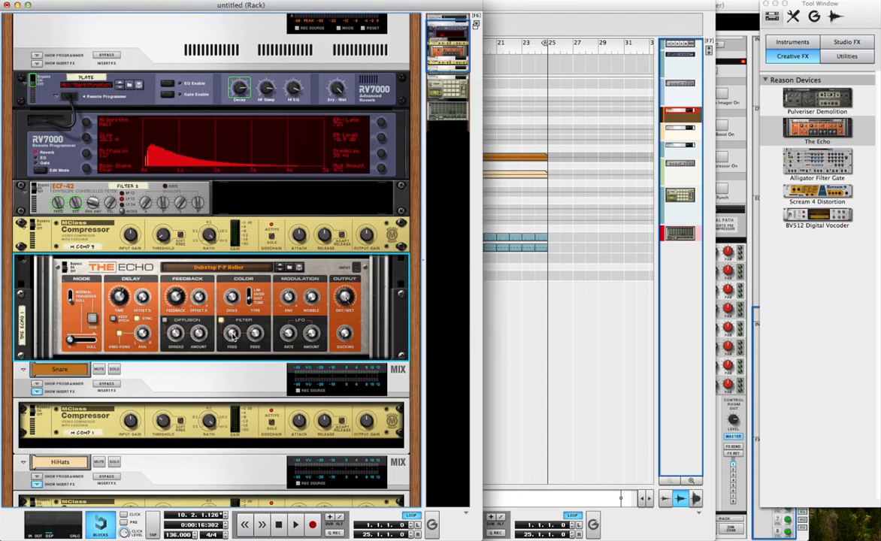
Try out The Echo's Roll slider and create an automation lane for it in the sequencer.
drag(232, 336, 234, 331)
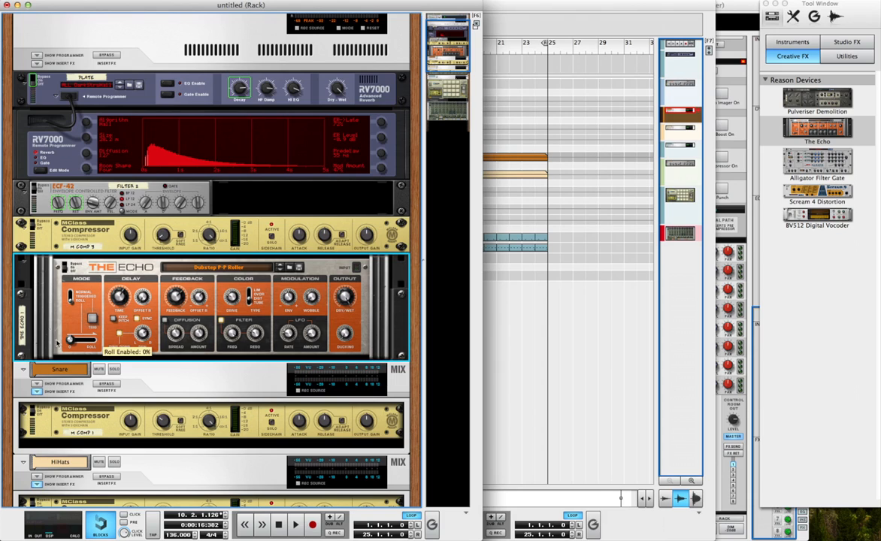
drag(70, 338, 84, 340)
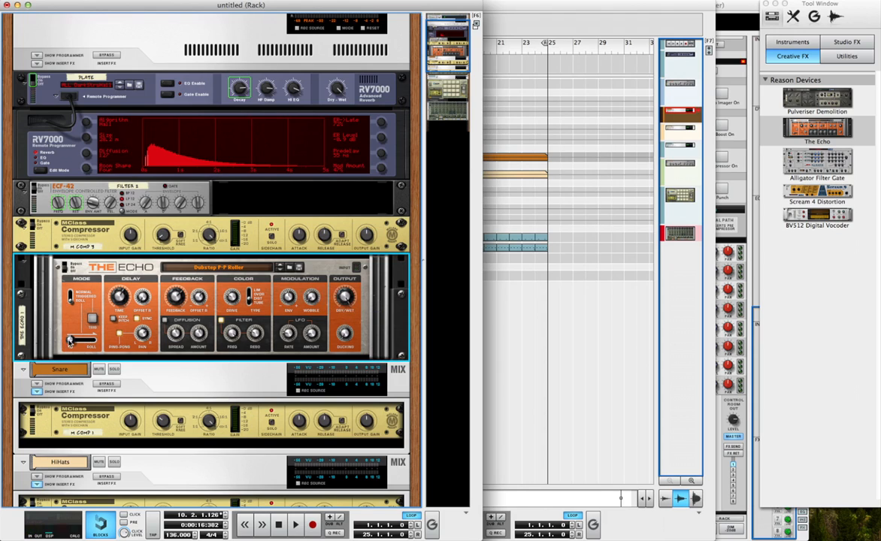
mouse_move(69, 341)
mouse_down()
mouse_move(110, 342)
mouse_move(54, 345)
mouse_up()
alt+click(69, 342)
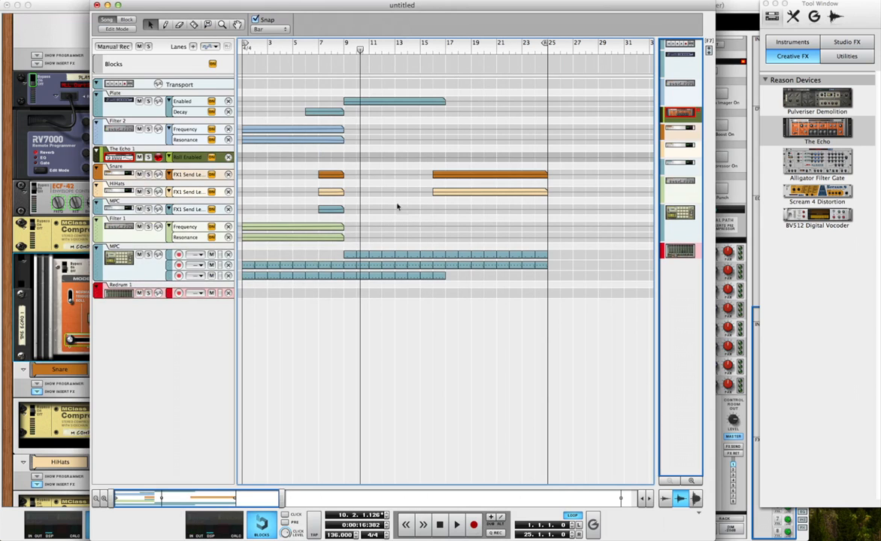
Draw a Roll Enabled automation clip for The Echo starting at bar 8 and extend it to bar 17.
scroll(376, 155, up, 10)
scroll(375, 156, up, 10)
scroll(375, 156, left, 3)
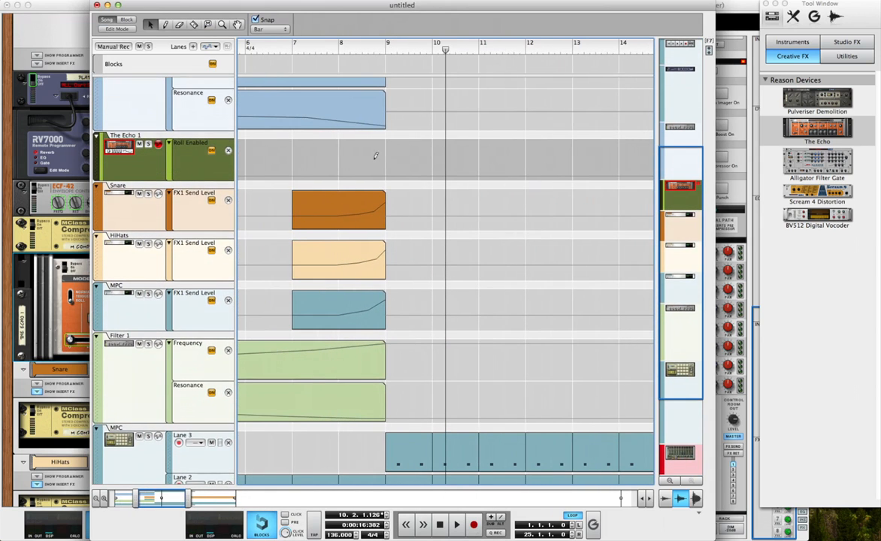
drag(350, 153, 444, 155)
scroll(454, 150, down, 10)
scroll(421, 173, down, 5)
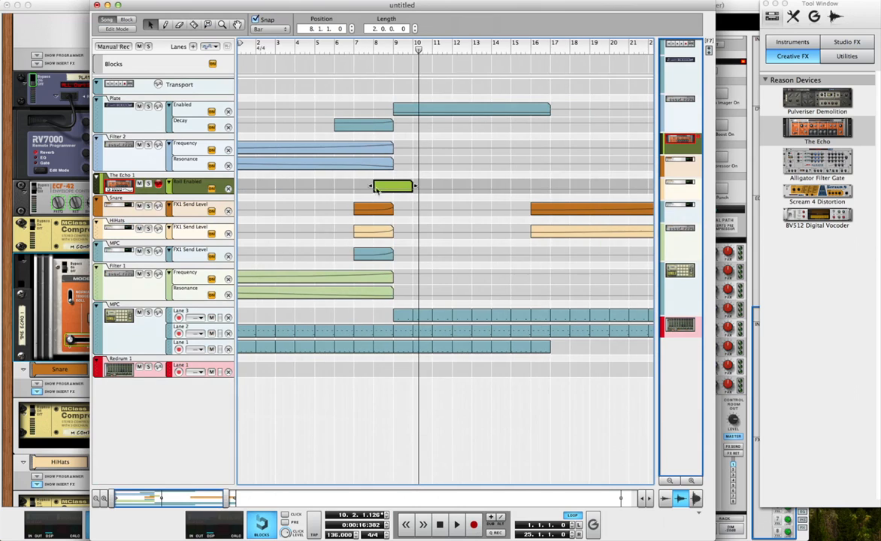
drag(414, 186, 549, 195)
Add points in the Roll Enabled clip so the roll jumps from 0% to its maximum at 8.4.4.0, and leave the clip.
double_click(492, 190)
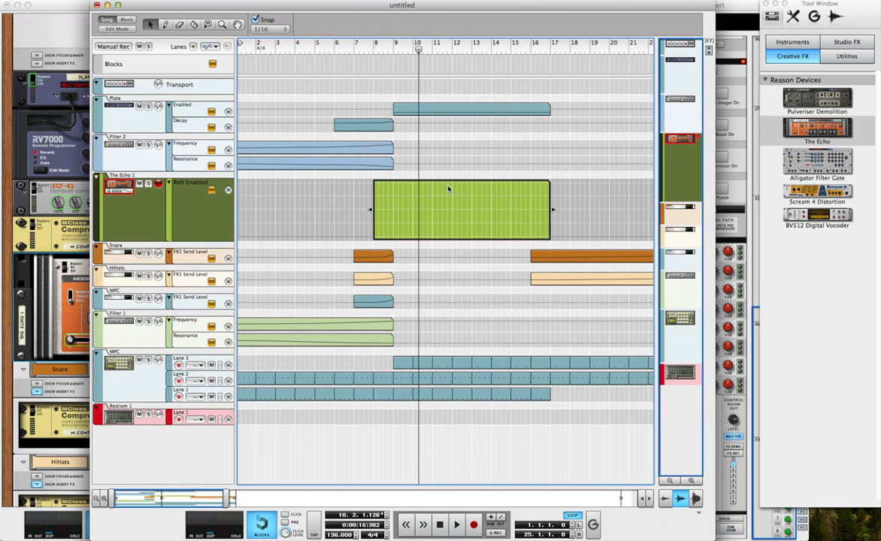
scroll(387, 233, up, 4)
scroll(388, 237, left, 2)
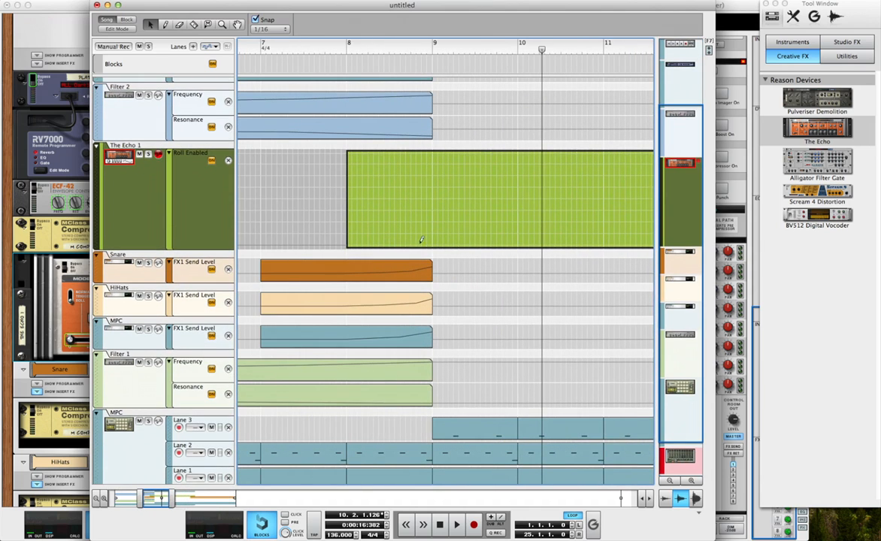
scroll(455, 252, up, 5)
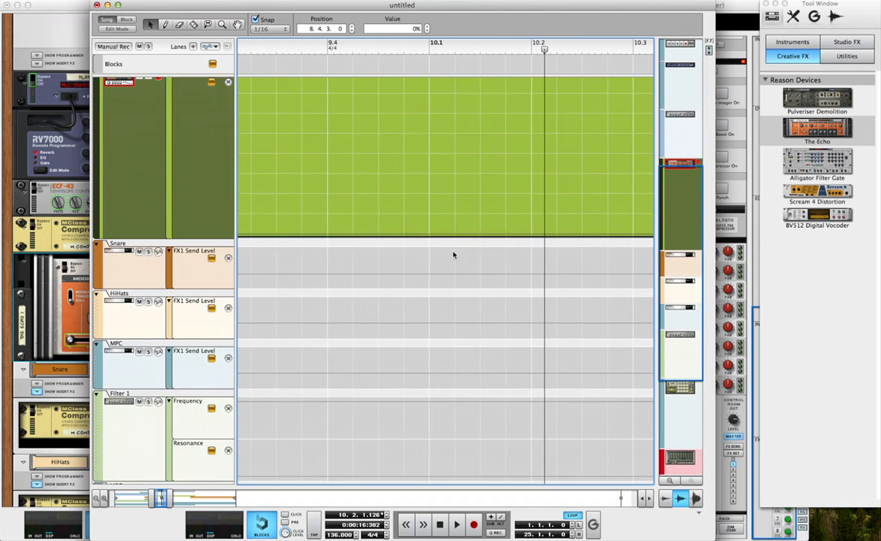
scroll(454, 254, left, 2)
scroll(454, 254, up, 5)
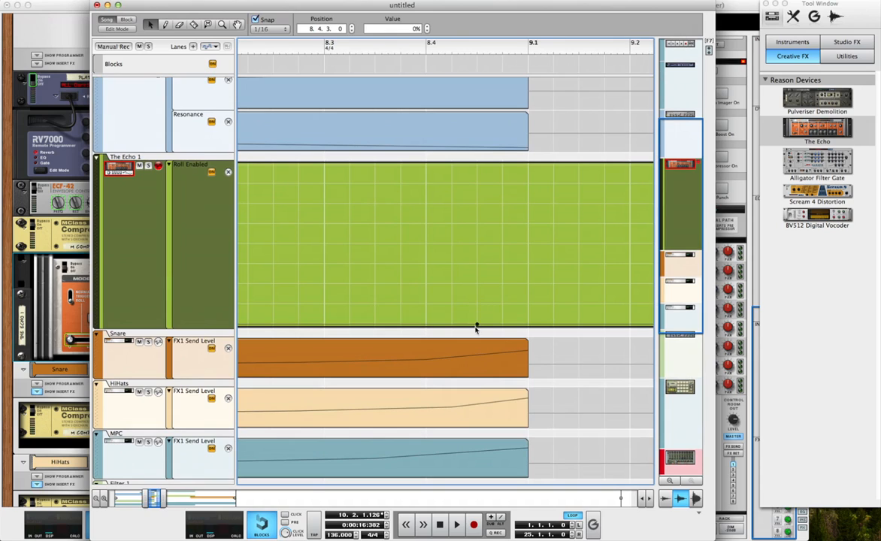
click(478, 325)
drag(530, 247, 467, 148)
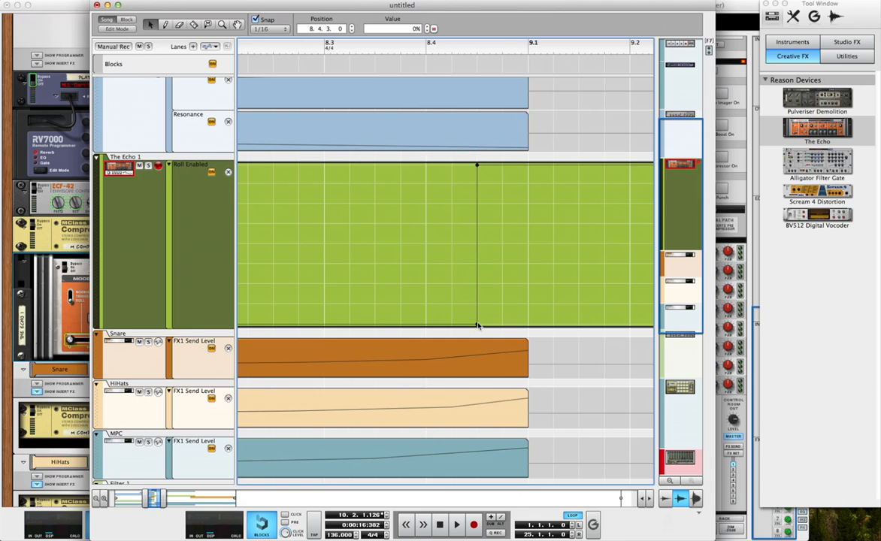
drag(476, 325, 492, 325)
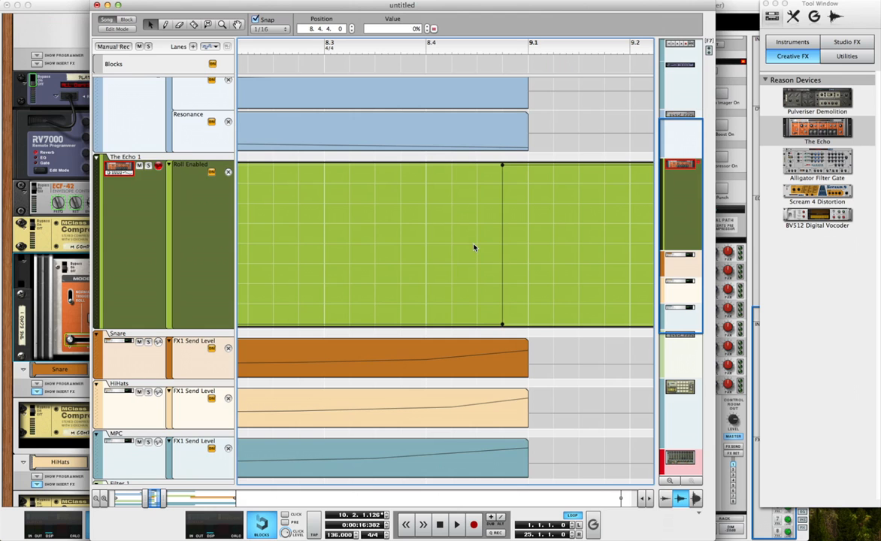
click(572, 385)
Review the Roll Enabled clip within the full arrangement and return the song position to bar 1.
scroll(573, 338, down, 10)
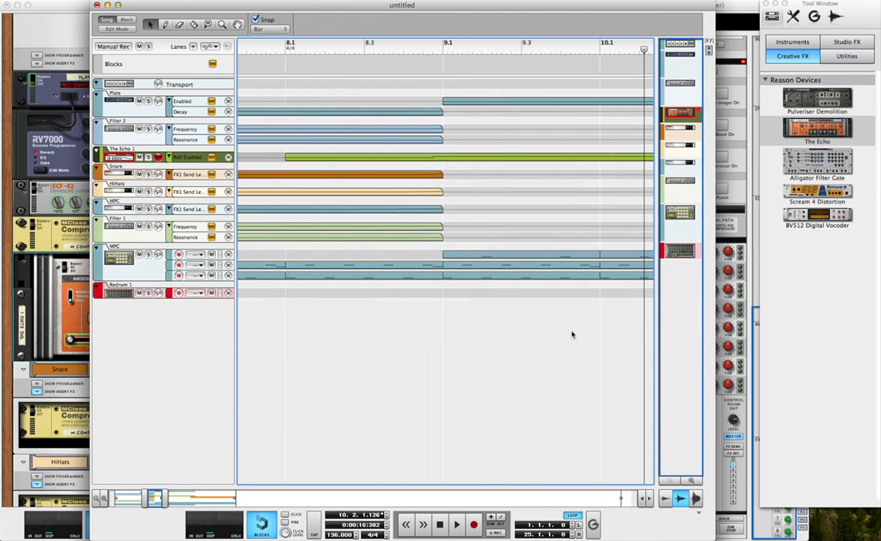
scroll(571, 335, down, 8)
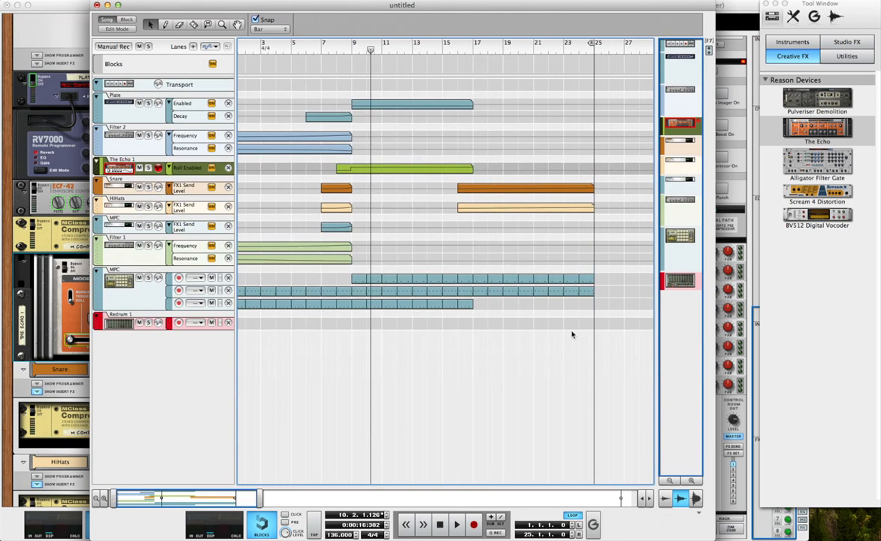
click(472, 168)
double_click(468, 168)
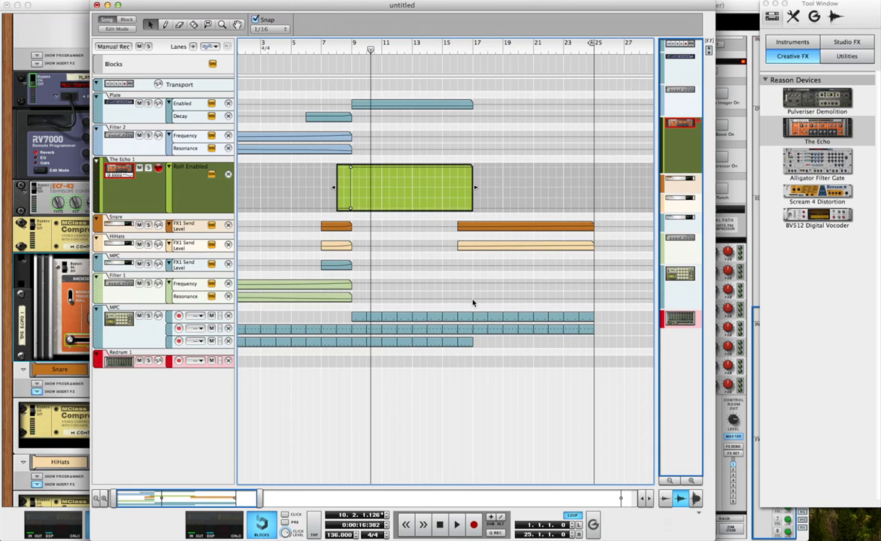
click(477, 136)
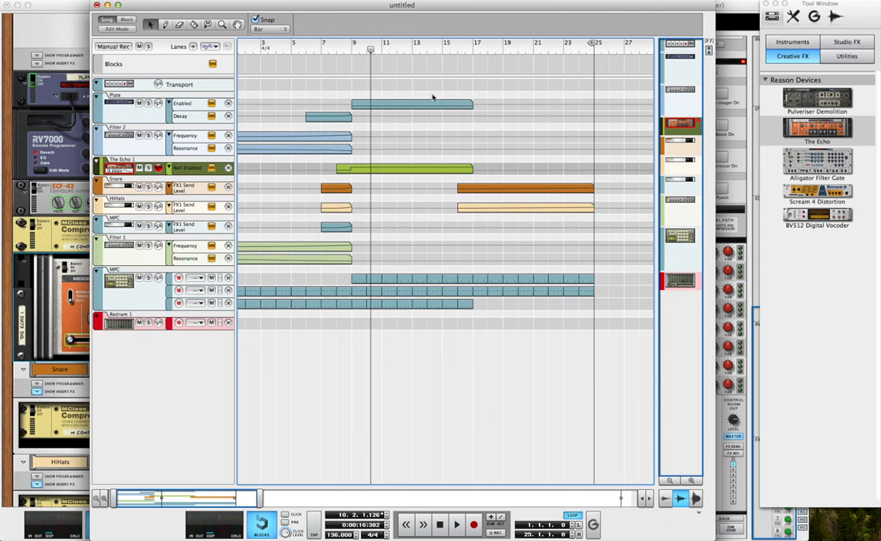
drag(310, 48, 169, 59)
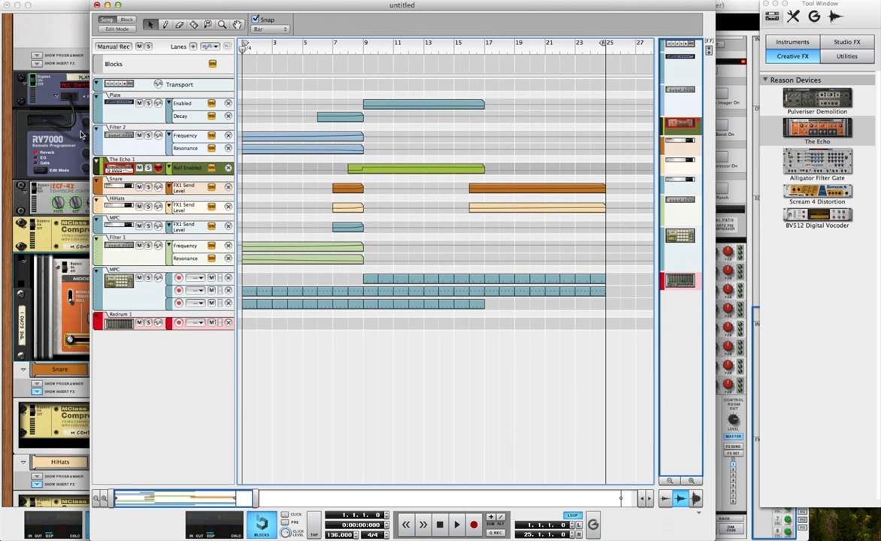
Add a Neptune Pitch Adjuster to the rack directly below The Echo.
click(42, 217)
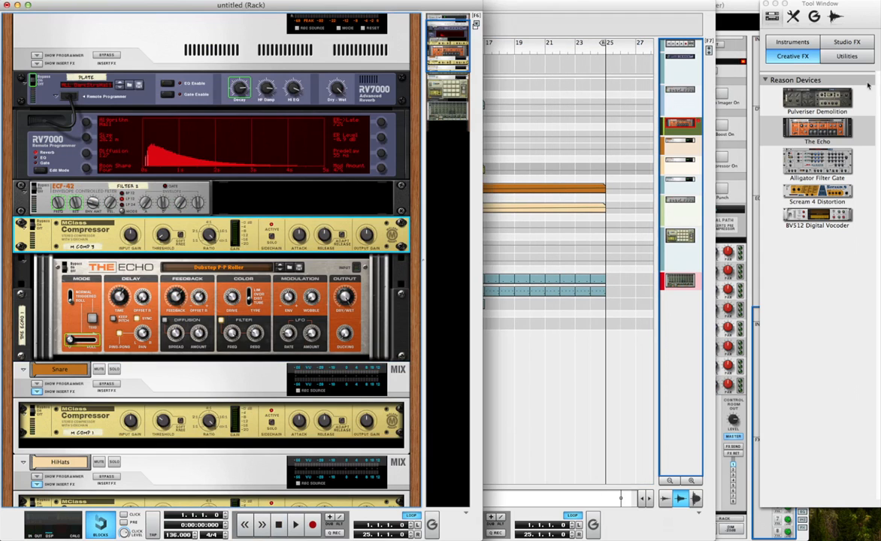
click(846, 42)
click(846, 56)
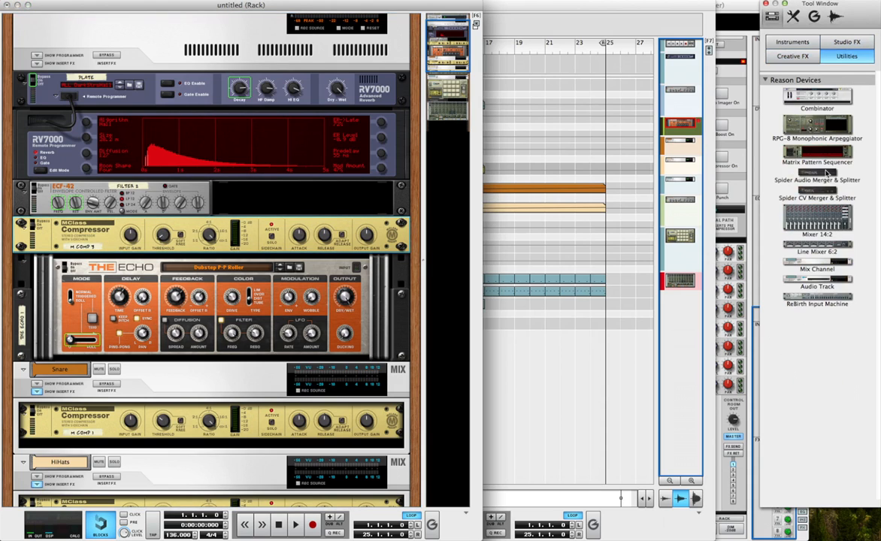
click(846, 42)
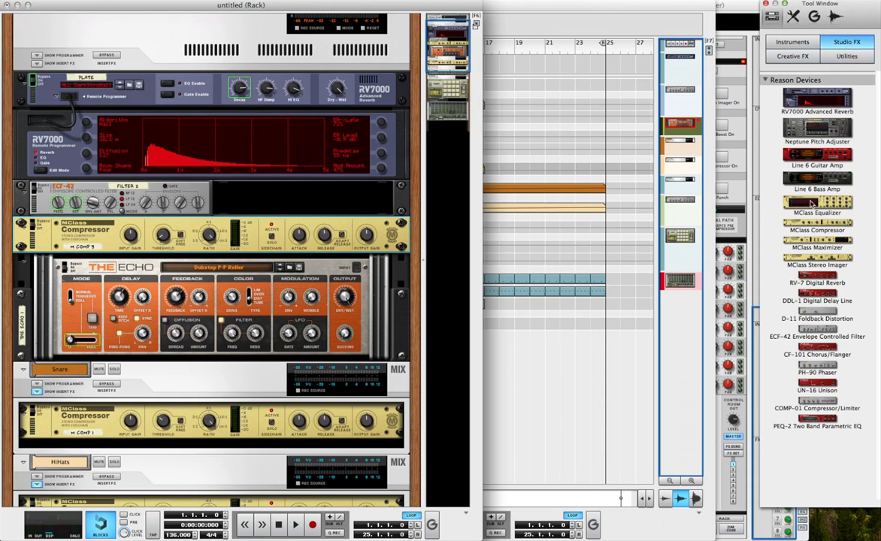
click(830, 132)
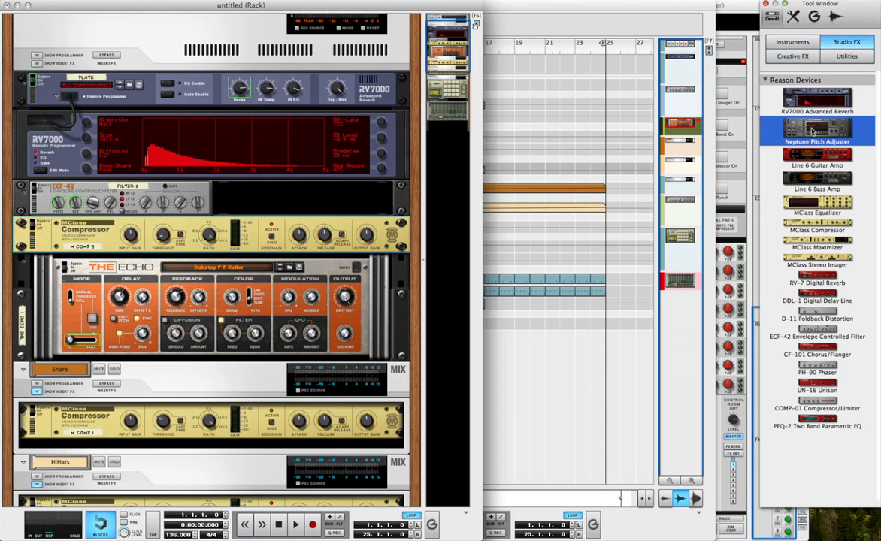
drag(812, 132, 302, 361)
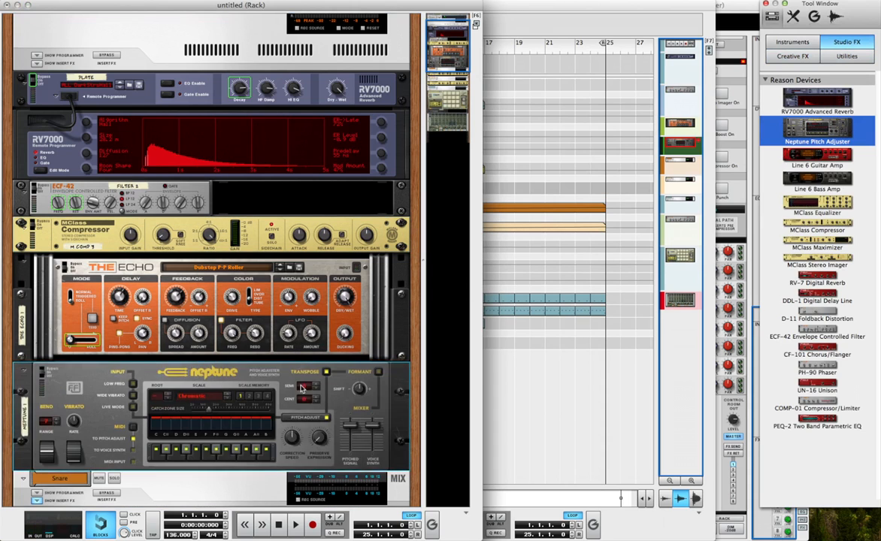
scroll(214, 355, down, 3)
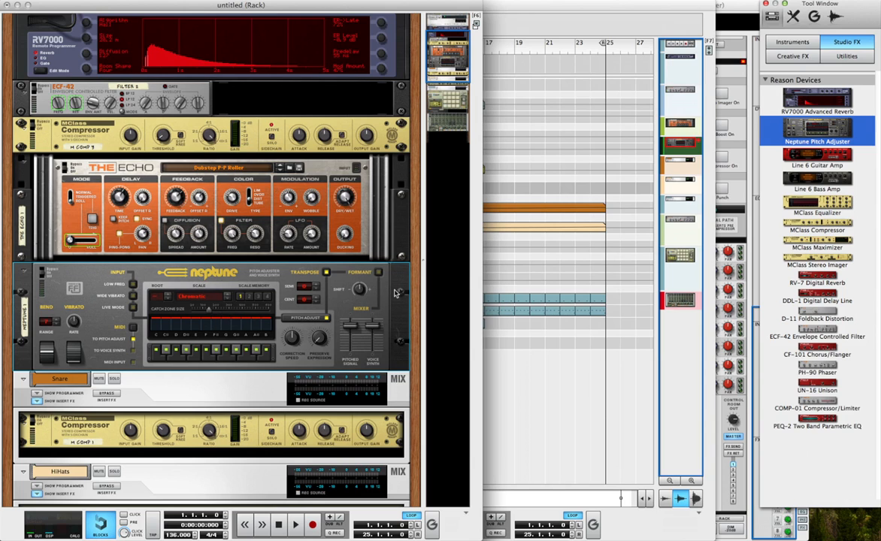
Rewire the rack so The Echo's main output feeds Neptune's audio input and Neptune's audio output goes to the Master Section's FX Return 1.
key(Tab)
click(229, 190)
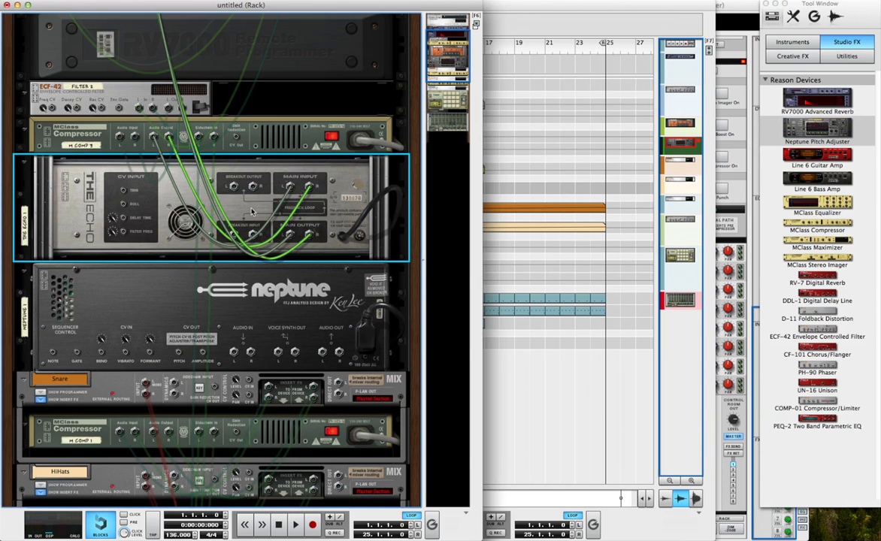
drag(299, 238, 276, 223)
click(291, 236)
drag(290, 236, 295, 332)
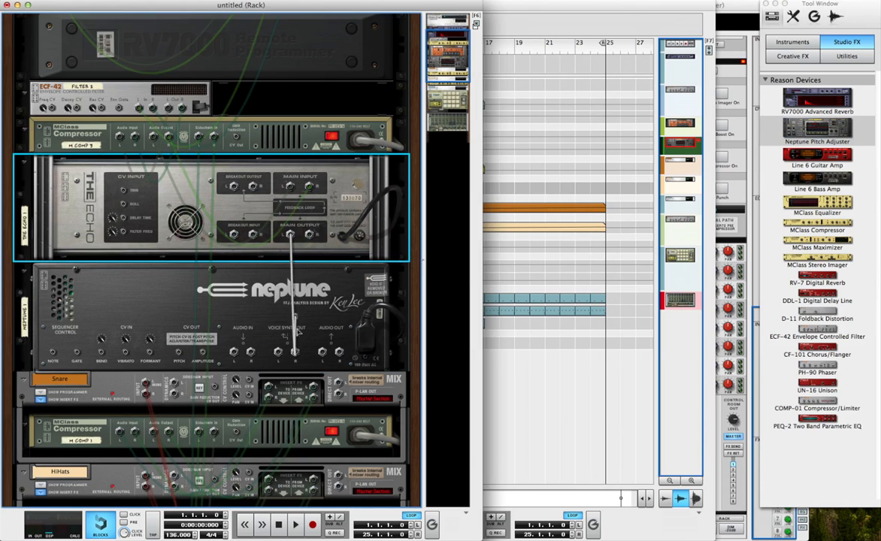
drag(278, 365, 234, 351)
click(311, 344)
drag(294, 351, 141, 87)
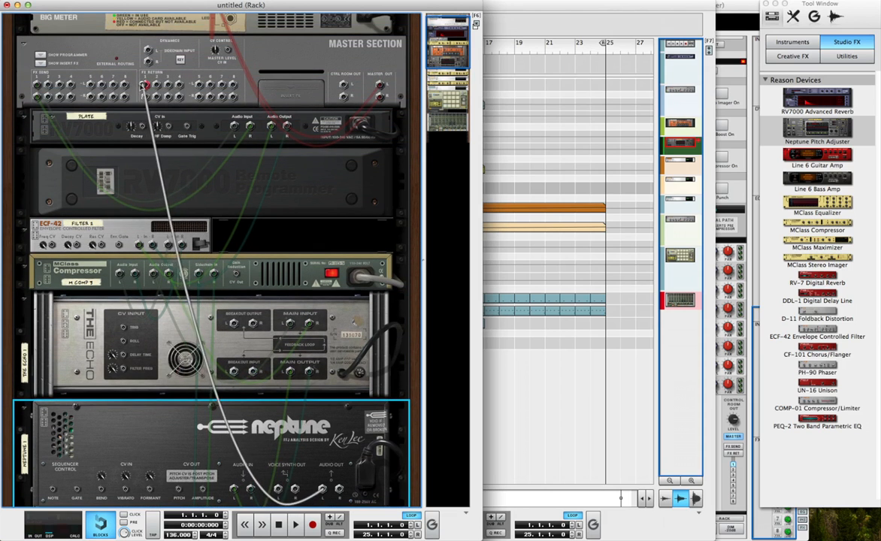
scroll(242, 232, down, 3)
key(Tab)
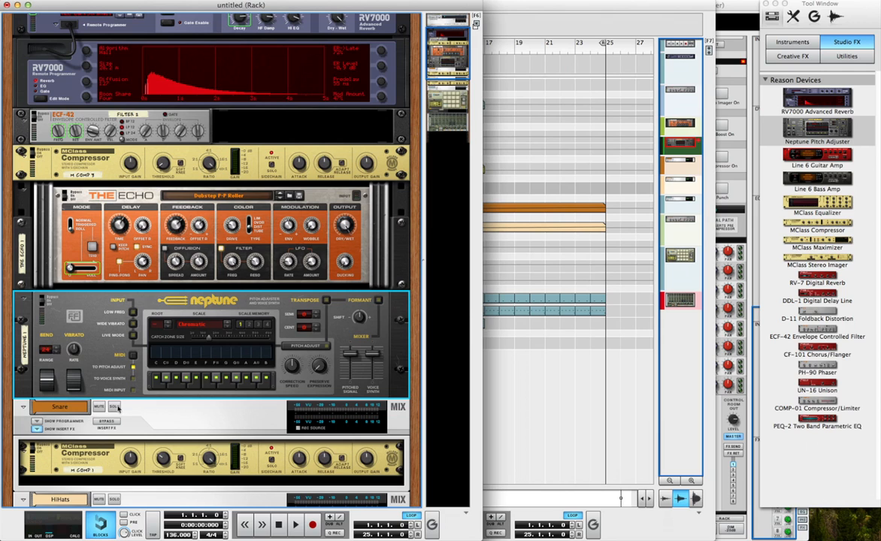
Draw a Pitch Bend automation clip for Neptune from bar 8 to bar 17 and open it for editing.
key(F7)
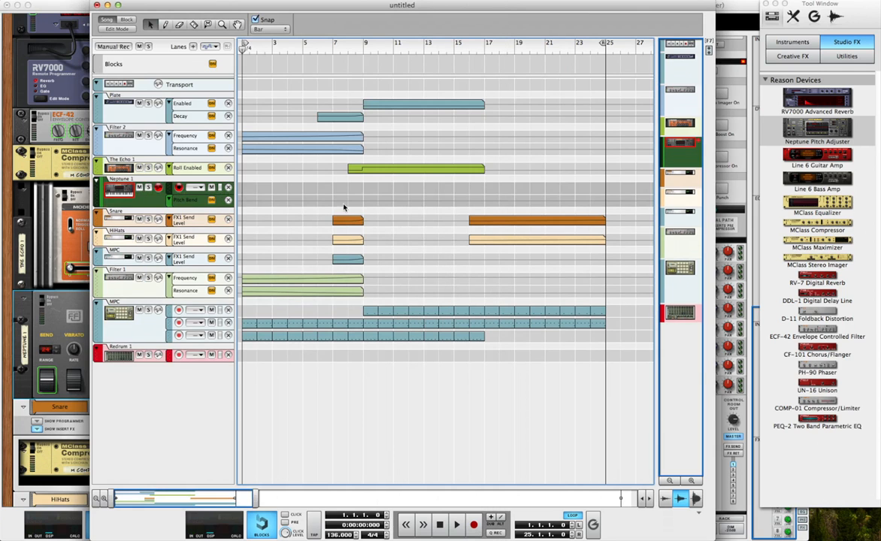
scroll(343, 208, up, 5)
scroll(343, 204, left, 5)
scroll(343, 204, right, 6)
scroll(299, 220, left, 4)
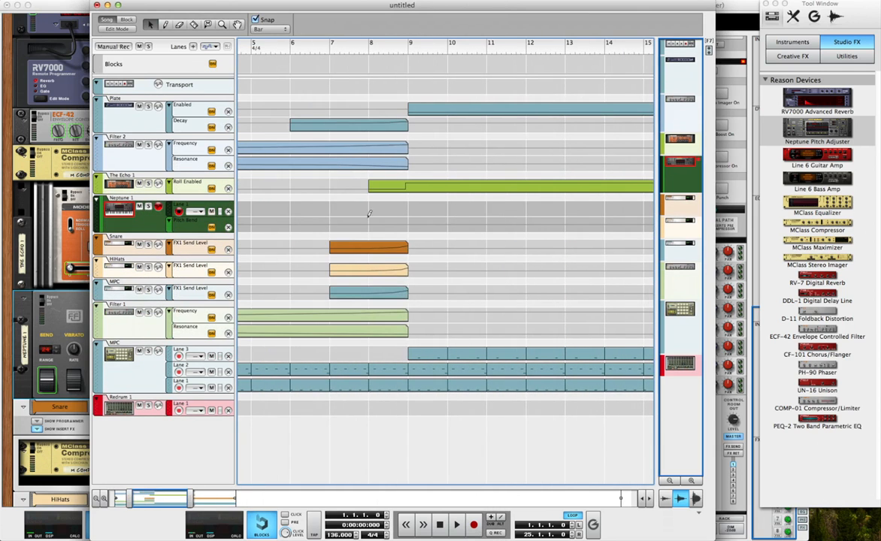
mouse_move(387, 219)
mouse_down()
mouse_move(627, 214)
mouse_move(610, 218)
mouse_up()
double_click(384, 224)
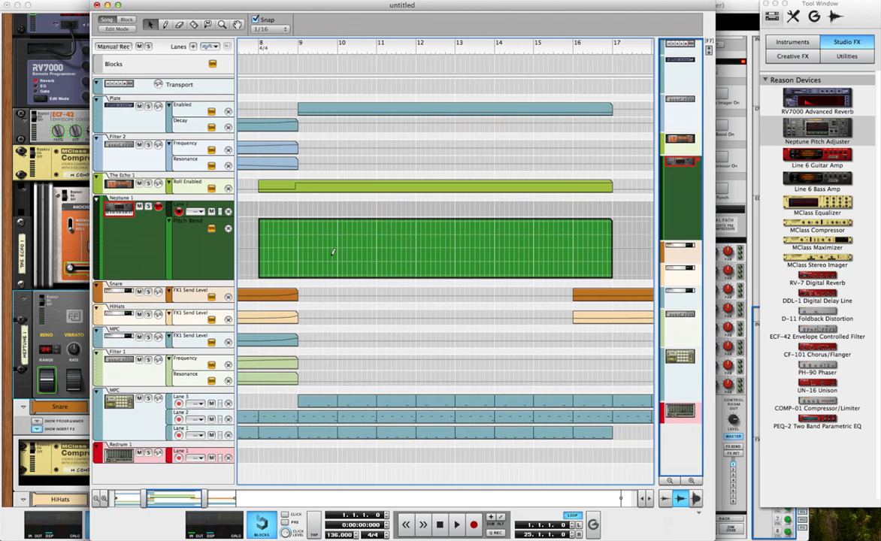
Add points at 8.4.4.0 and 9.1.3.0 in the Pitch Bend clip and set both values to 0.
click(400, 217)
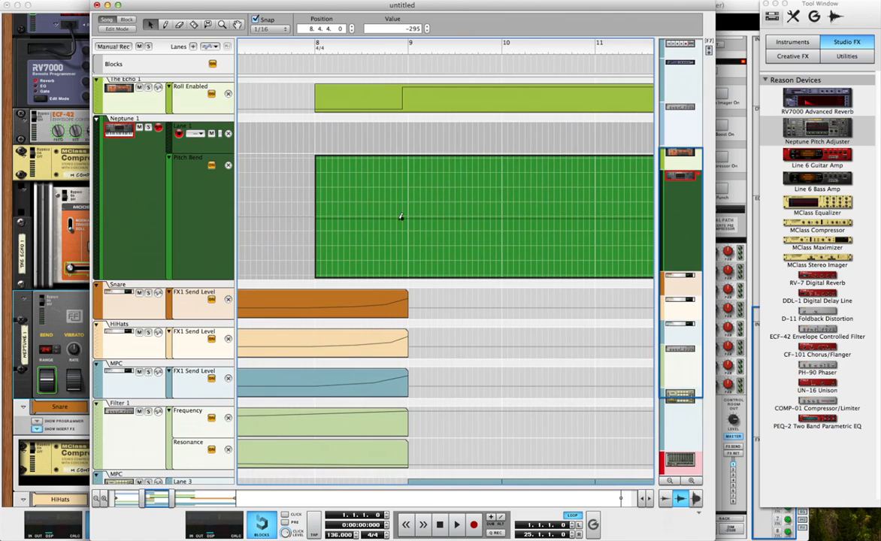
double_click(411, 29)
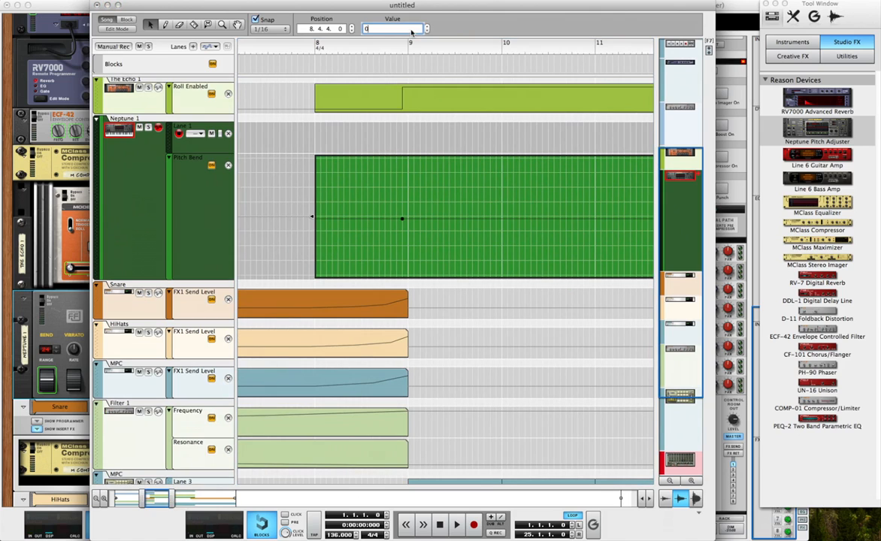
key(Return)
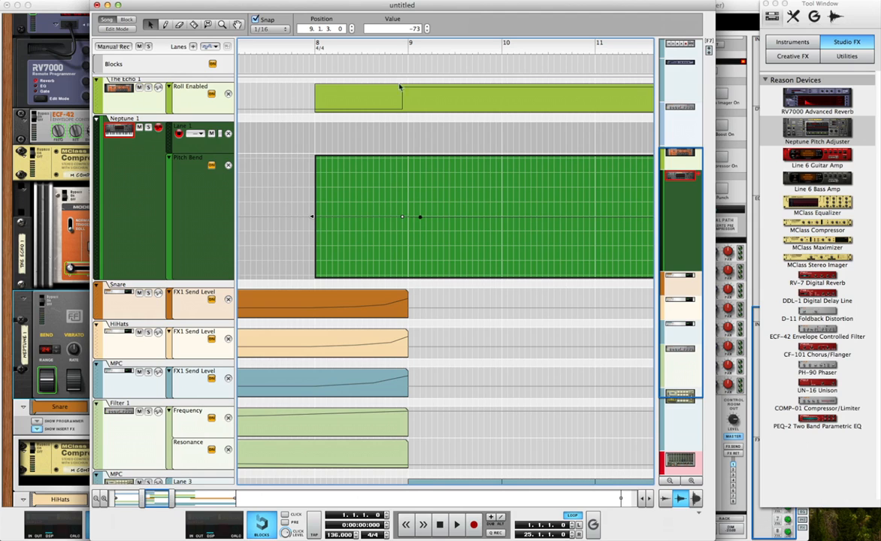
double_click(419, 29)
text(0)
key(Return)
Add a Pitch Bend point at 16.4.2.0 with a value of 8191 so the pitch ramps up, and leave the clip.
scroll(496, 143, right, 3)
scroll(507, 192, down, 4)
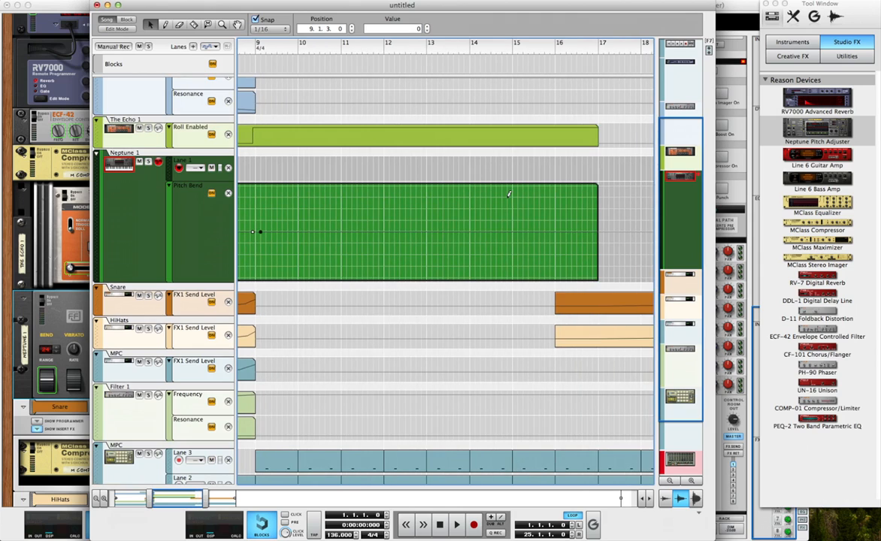
super+click(534, 210)
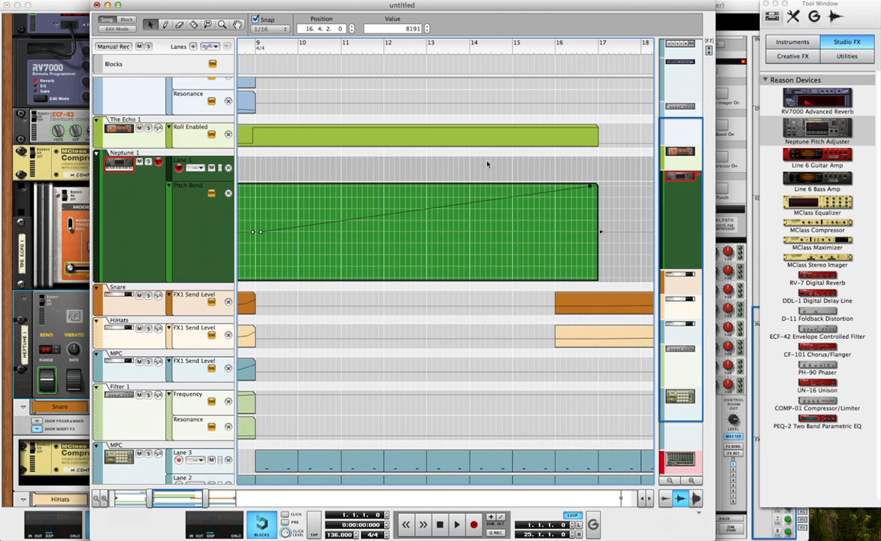
scroll(481, 163, left, 5)
scroll(474, 162, down, 4)
click(562, 147)
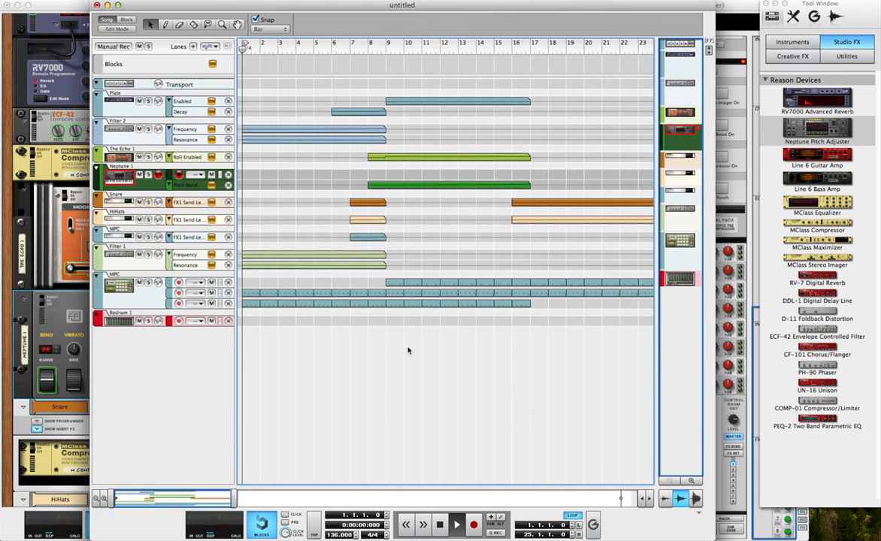
Play the arrangement from bar 1 to listen to the Neptune pitch rise and transitions, and stop playback.
key(space)
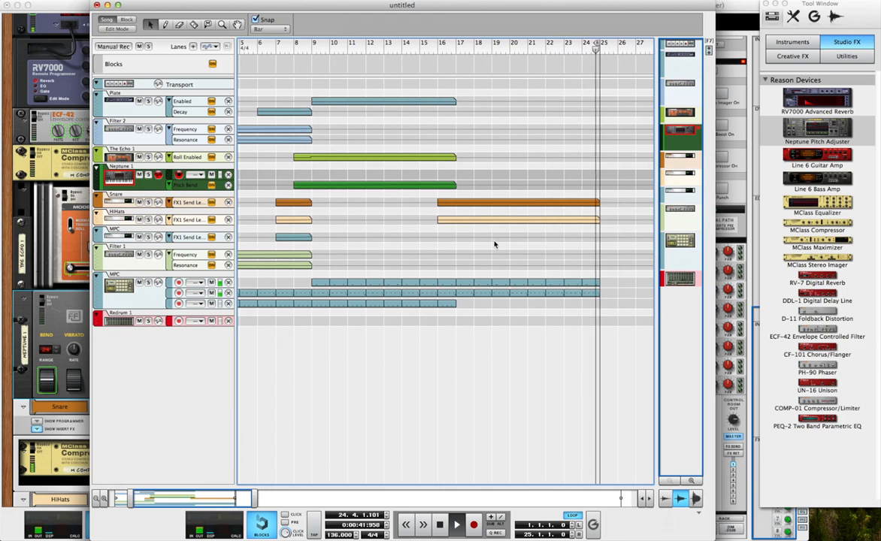
scroll(526, 252, down, 5)
scroll(526, 257, left, 3)
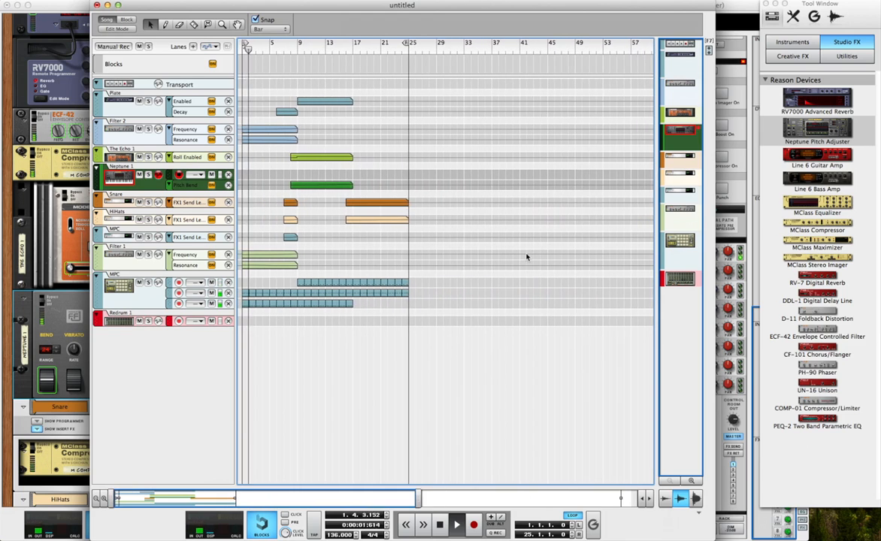
scroll(526, 257, up, 3)
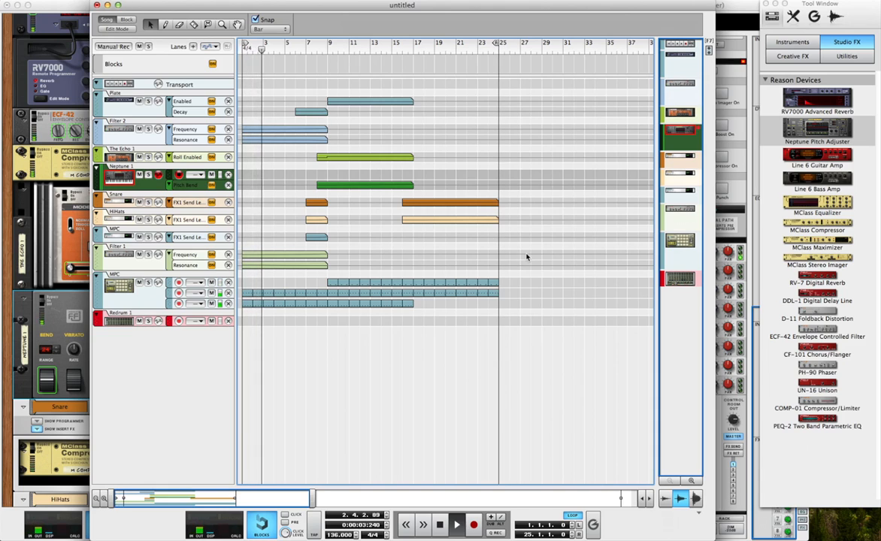
key(space)
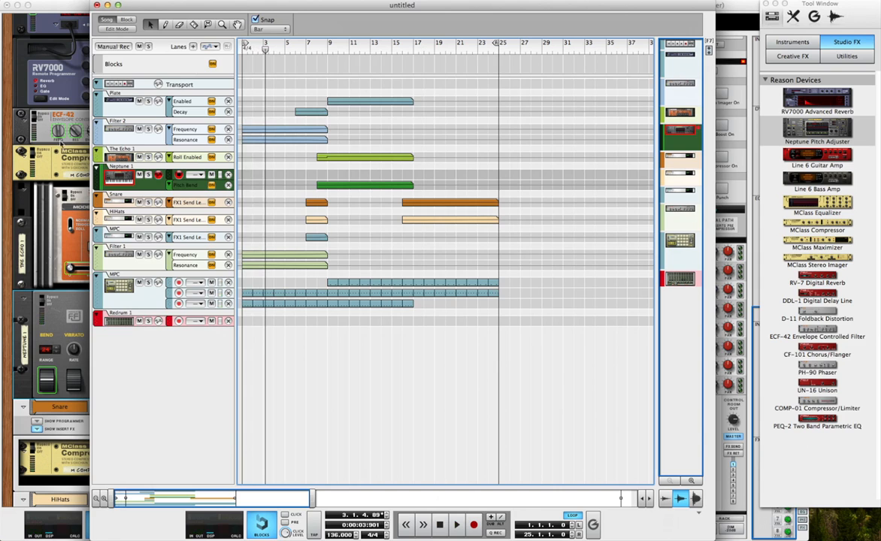
Select Kong's Clap pad 7 in the rack and show its drum and FX section.
click(57, 132)
scroll(79, 184, down, 15)
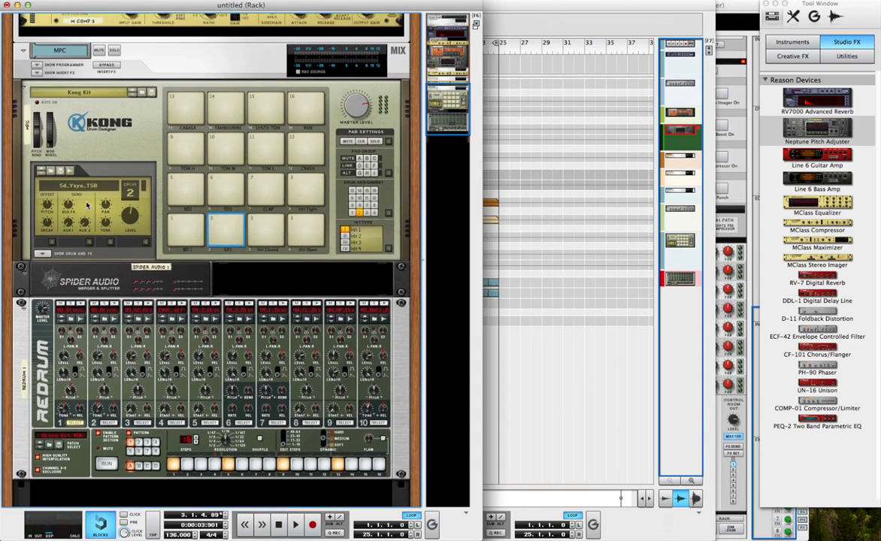
click(261, 196)
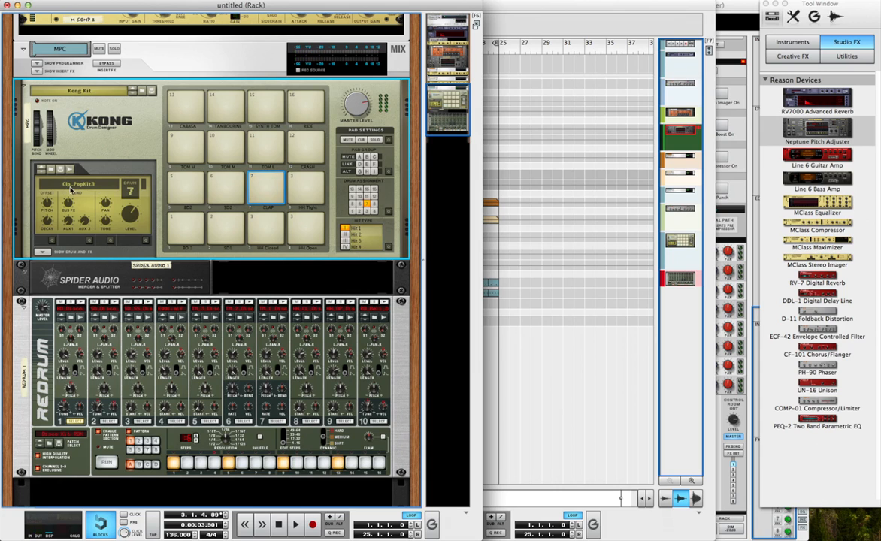
click(43, 252)
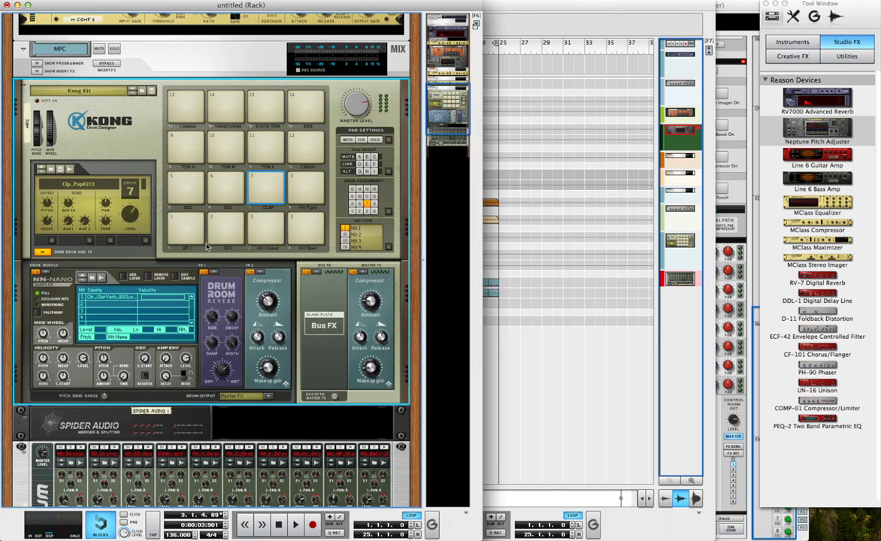
click(87, 186)
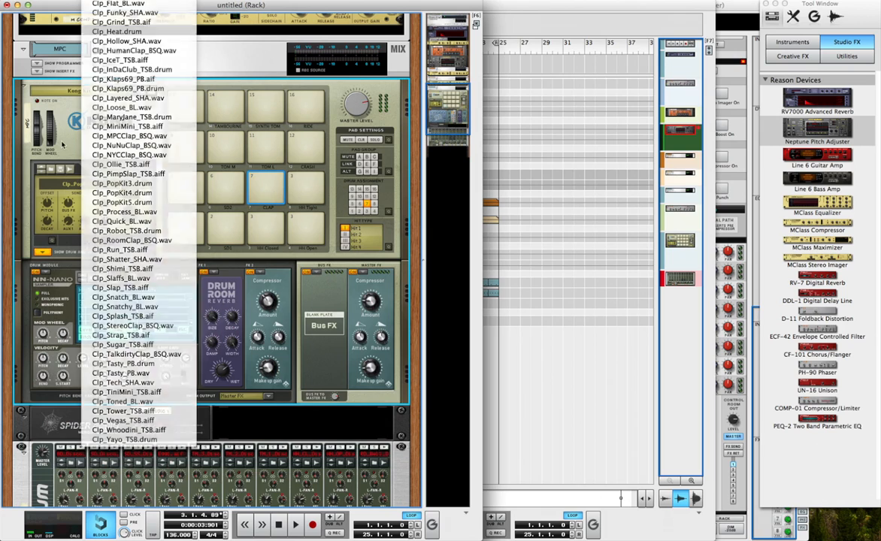
click(269, 196)
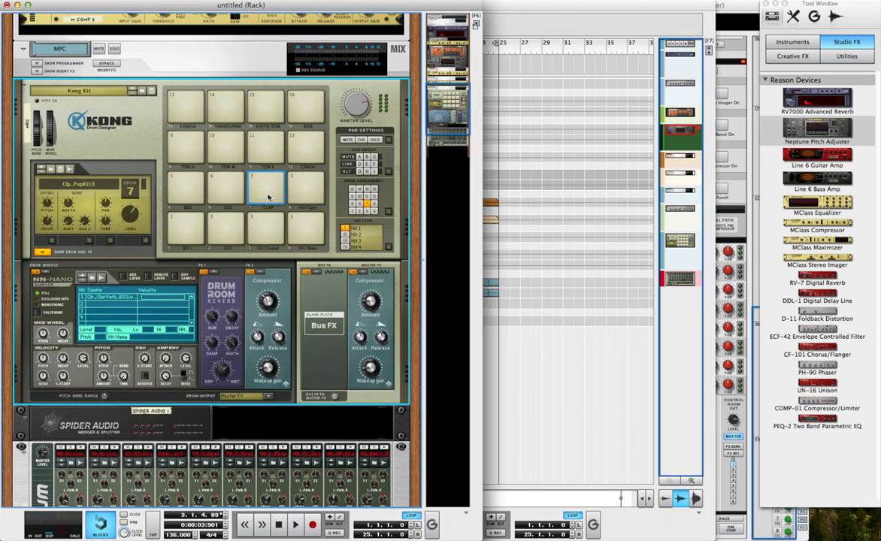
click(268, 396)
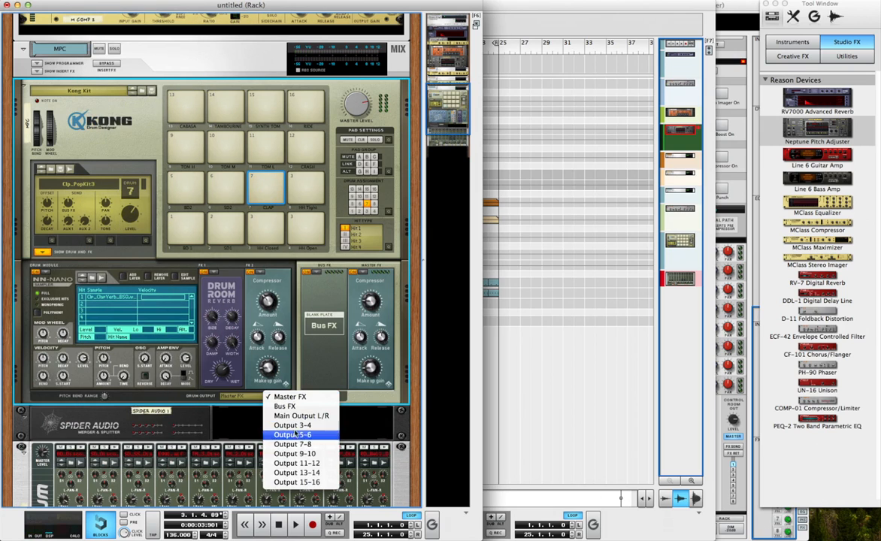
click(177, 394)
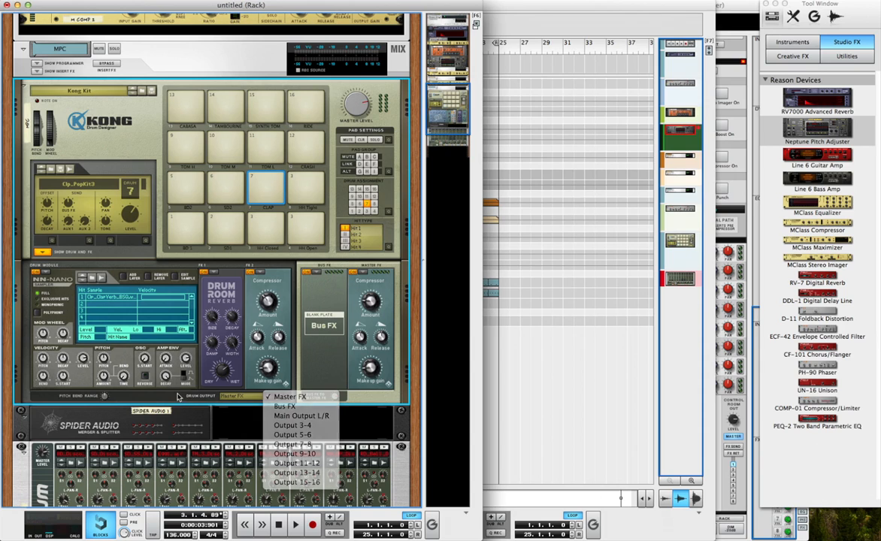
click(71, 187)
click(28, 170)
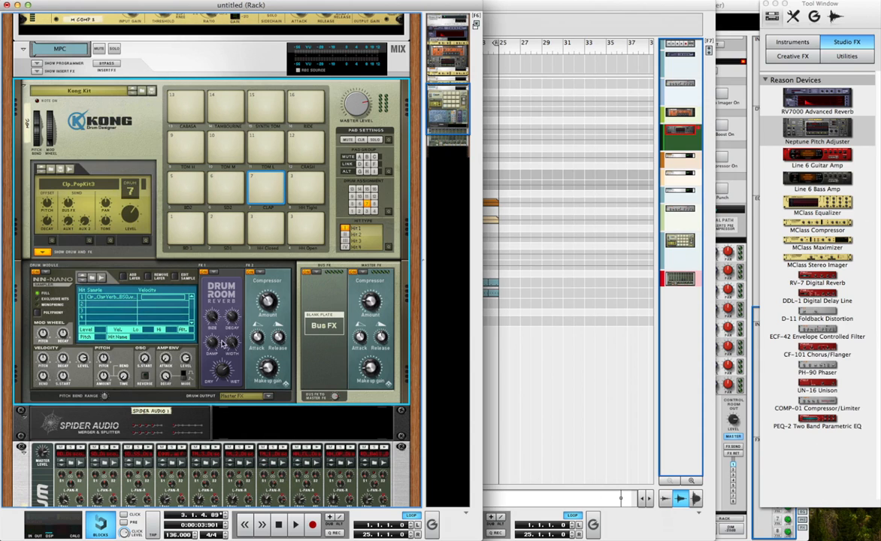
Route the Clap drum to Output 7-8 and load the Clp_Run_TSB.aiff sample on its pad.
click(268, 402)
click(248, 409)
click(91, 190)
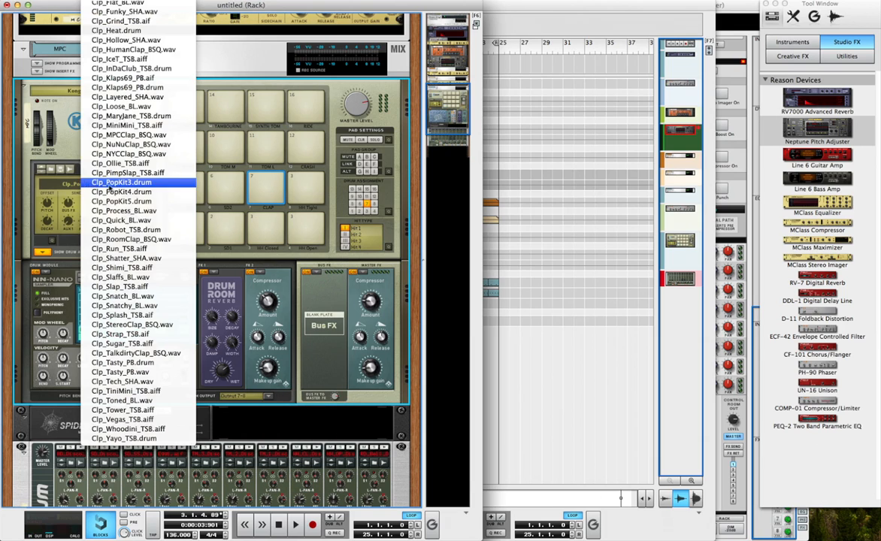
click(144, 249)
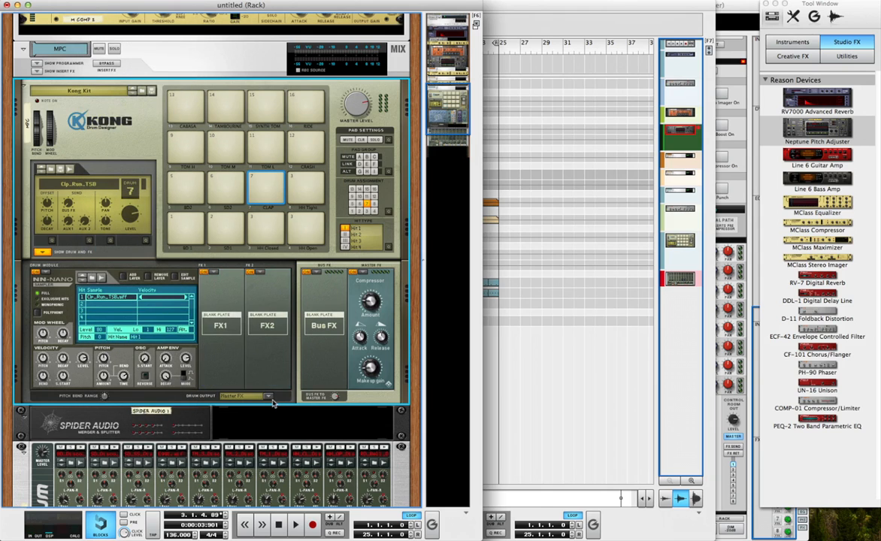
click(268, 396)
click(278, 396)
click(73, 187)
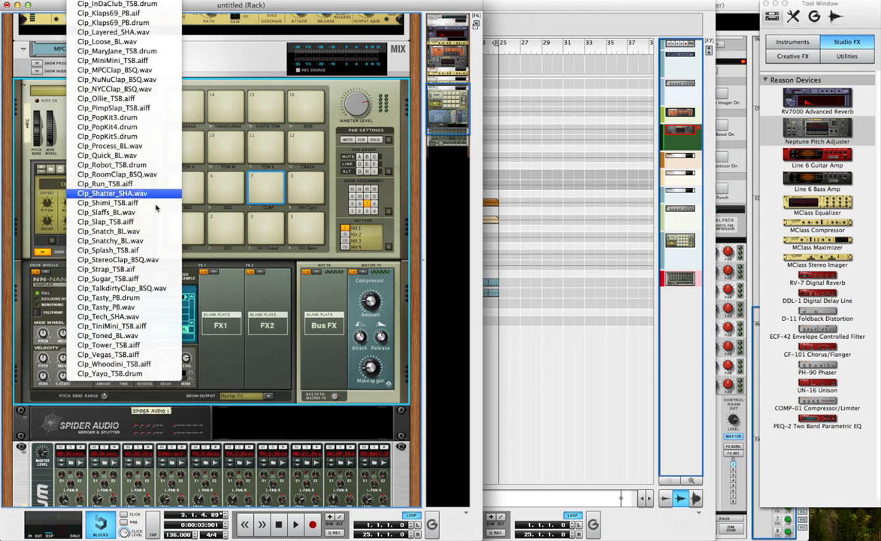
click(240, 303)
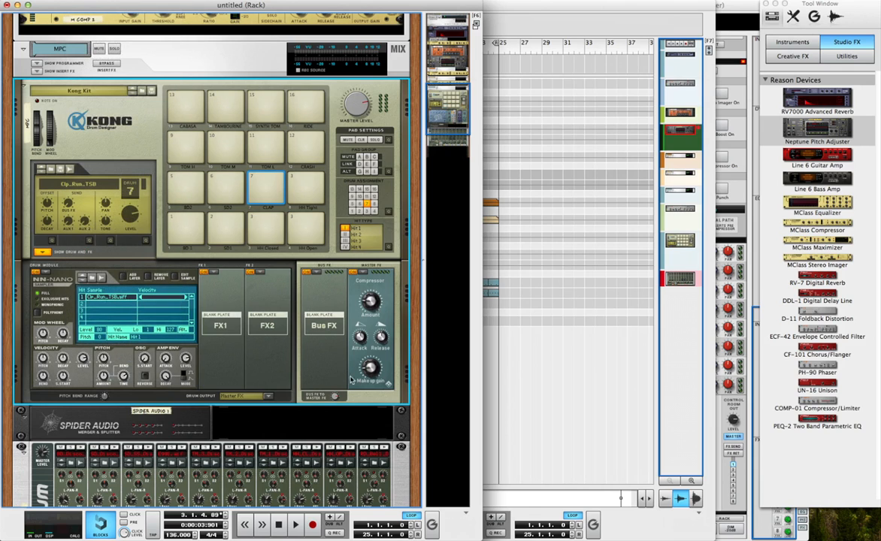
Load Clp_Elekool_TSB.aiff on Kong's Clap pad 7 and route its drum output to Output 7-8.
click(269, 395)
click(257, 350)
click(64, 179)
scroll(90, 187, up, 5)
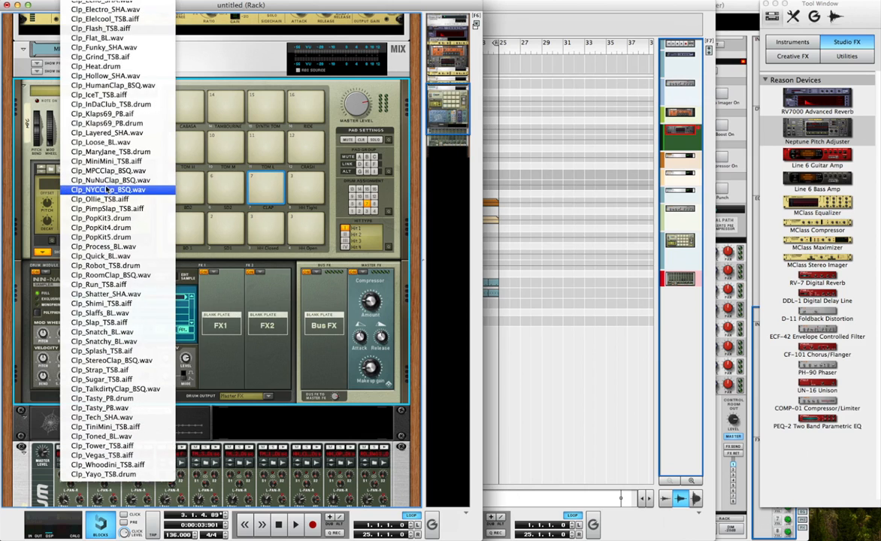
scroll(129, 113, up, 3)
click(144, 94)
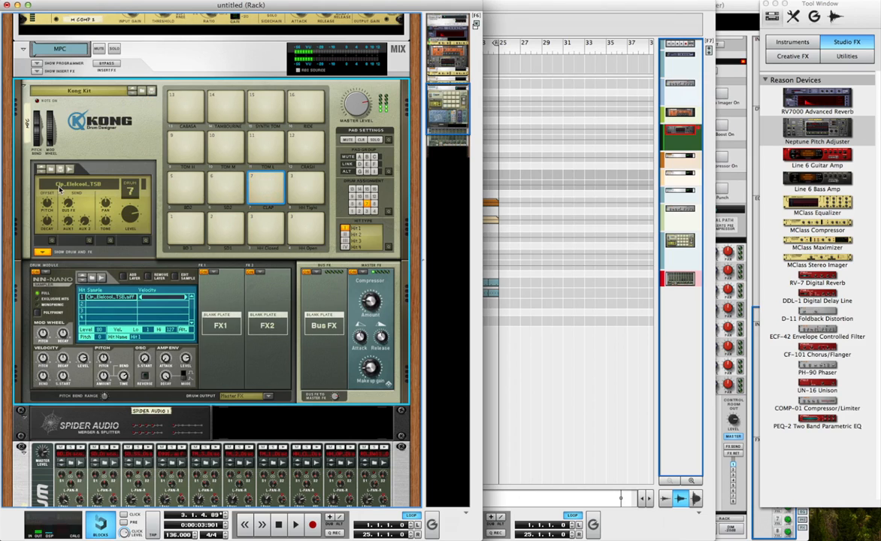
click(268, 400)
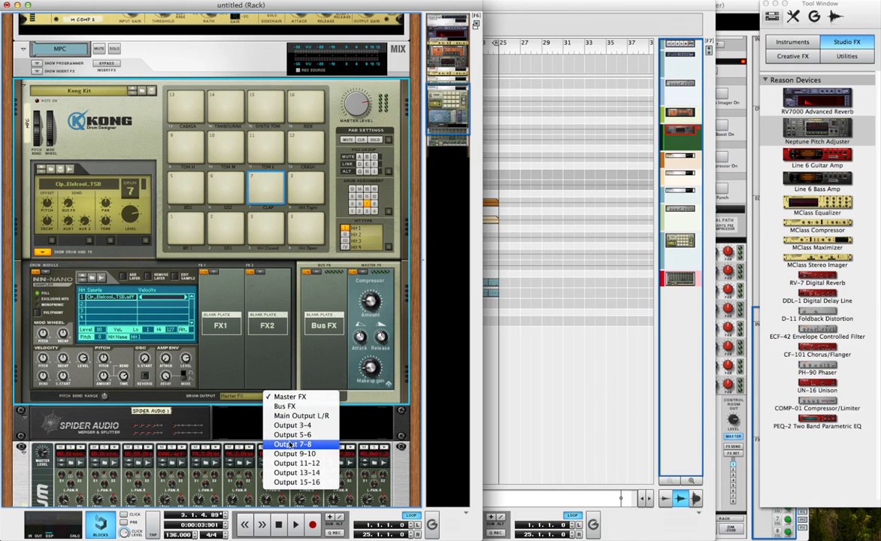
click(272, 406)
Show the back of the rack, add a Mix Channel above the MPC channel and name it Reverse Clap.
key(Tab)
scroll(304, 266, up, 3)
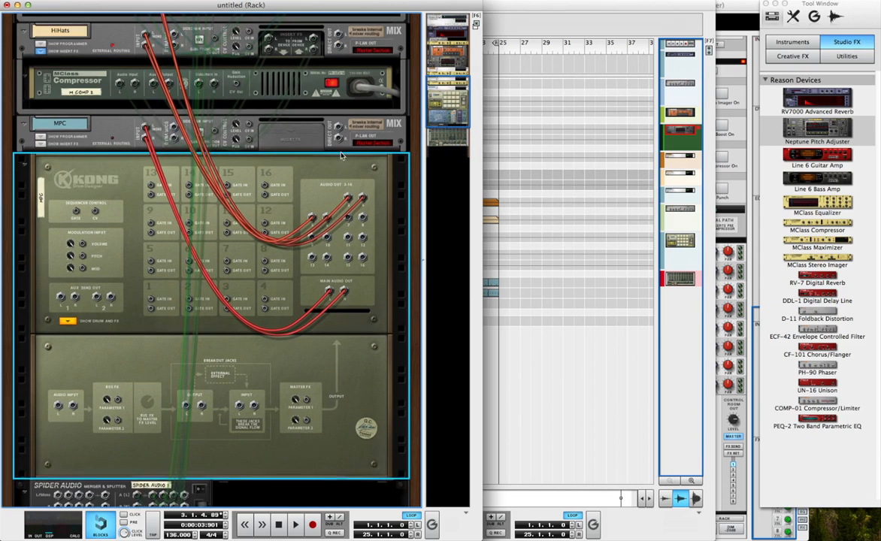
click(847, 56)
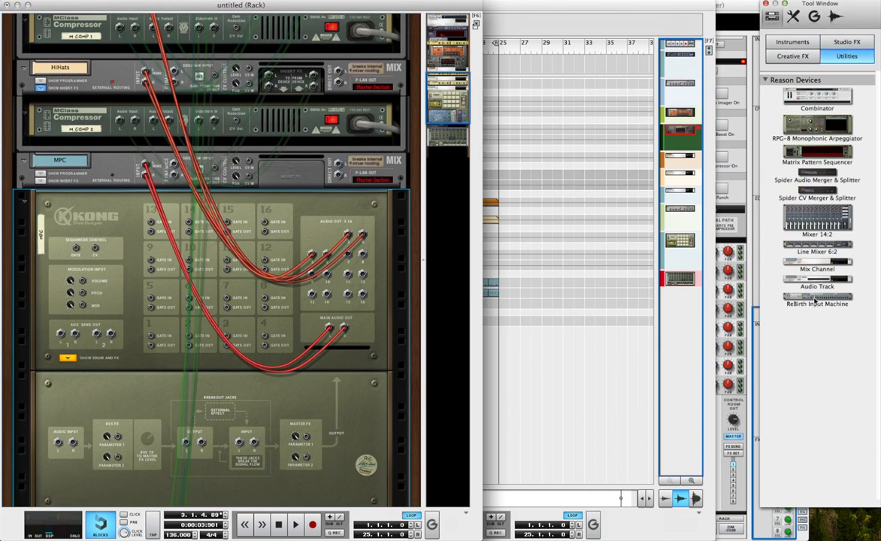
drag(804, 268, 105, 150)
click(57, 161)
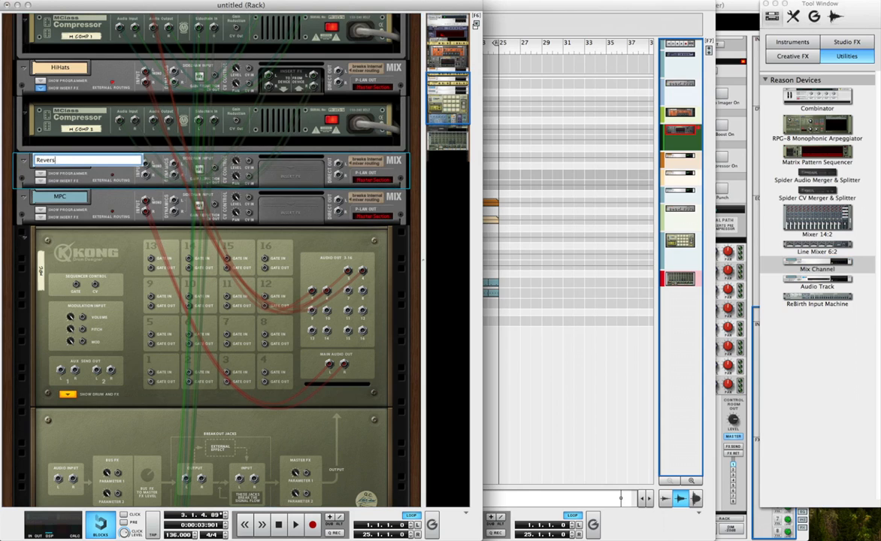
key(Return)
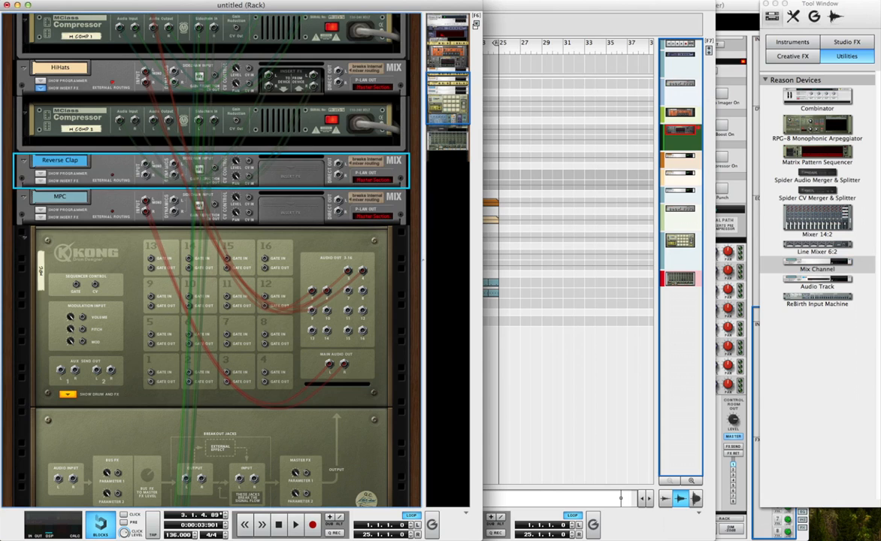
Show the Reverse Clap channel's insert FX area and cable Kong's audio outputs 7-8 to the channel's input.
key(Tab)
click(36, 181)
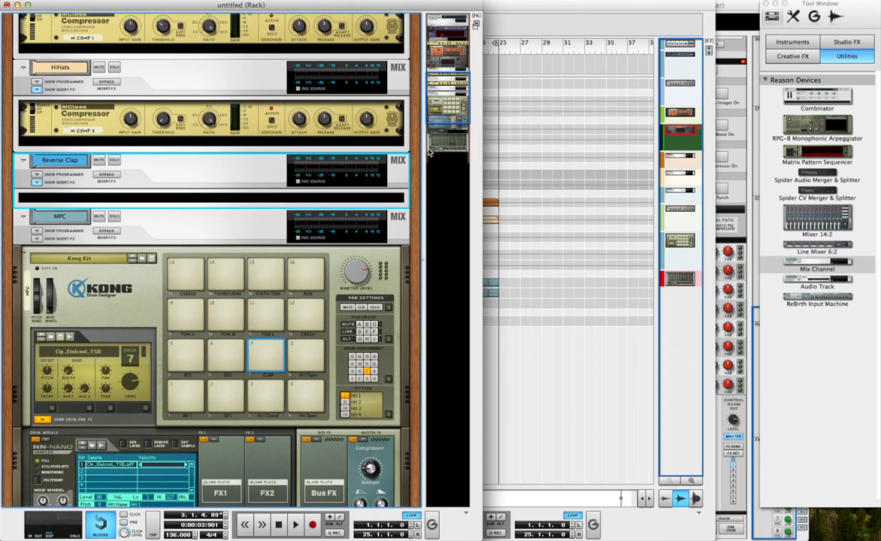
key(Tab)
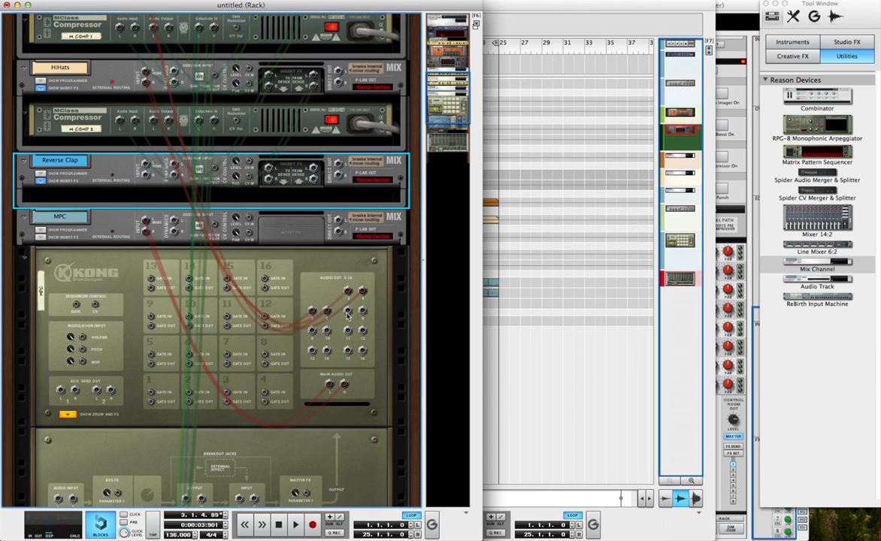
drag(347, 311, 145, 165)
Insert an RV7000 Advanced Reverb in the Reverse Clap channel, load the EFX Reverse Rev.rv7 patch and unfold its Remote Programmer.
click(790, 42)
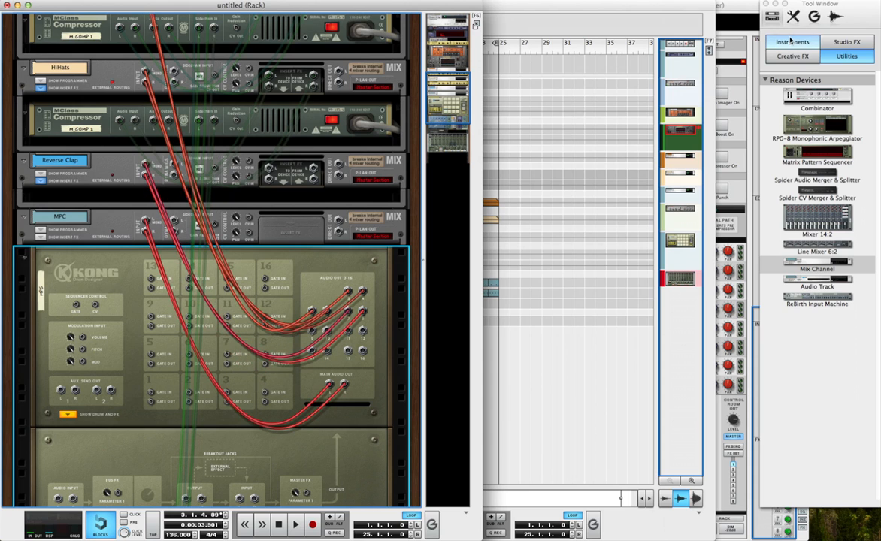
click(845, 41)
drag(817, 101, 146, 196)
key(Tab)
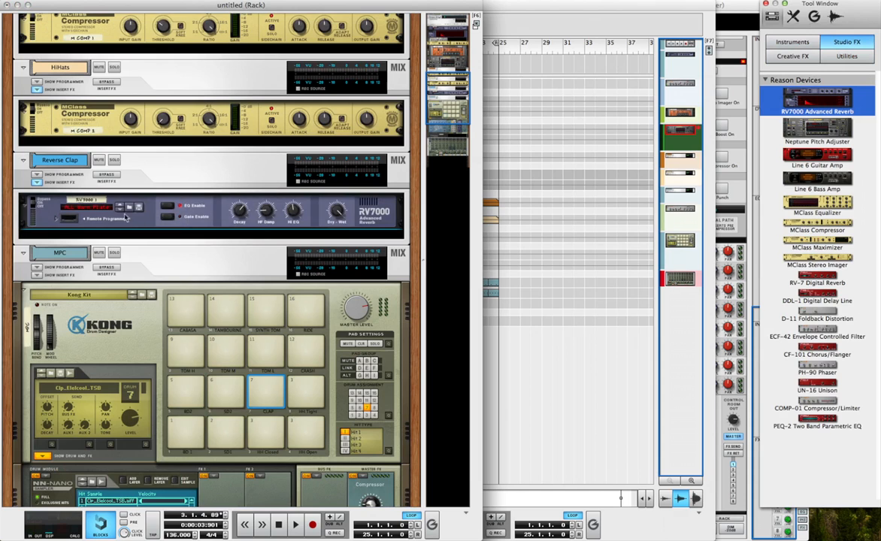
click(94, 212)
scroll(150, 285, down, 10)
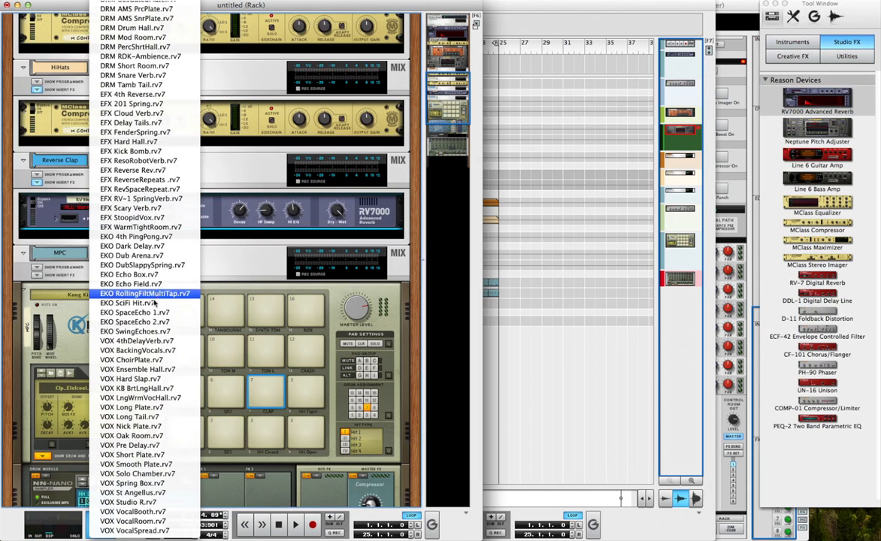
click(174, 169)
click(58, 220)
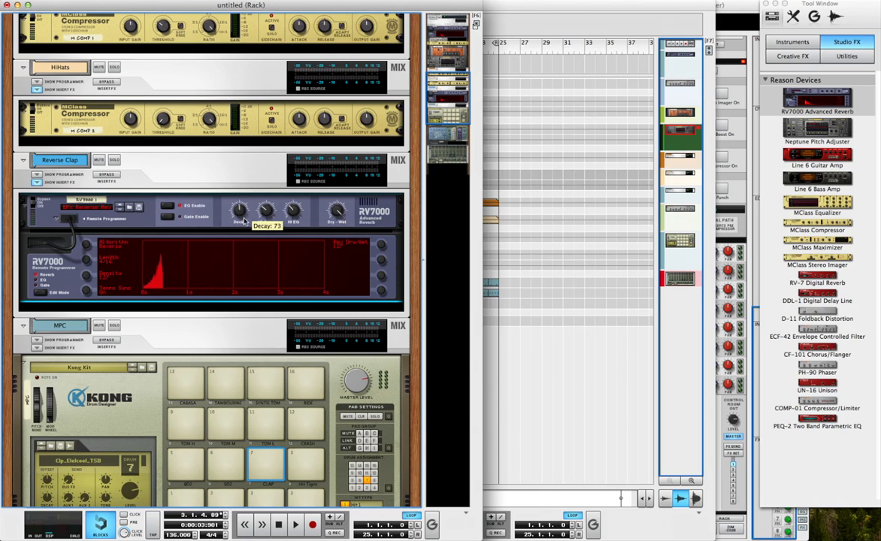
Enable the FX1 send on the Reverse Clap mixer channel and audition Kong's Clap pad through it.
scroll(213, 325, down, 3)
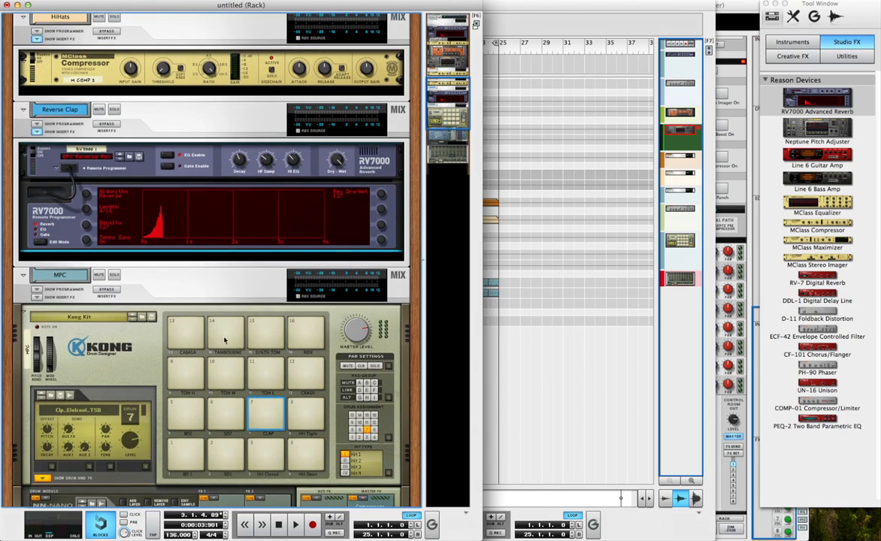
click(267, 405)
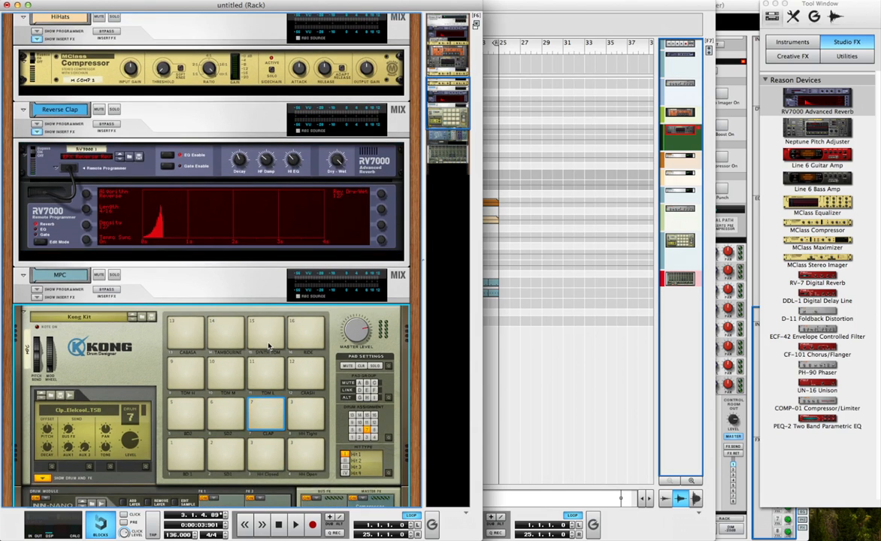
scroll(196, 166, down, 2)
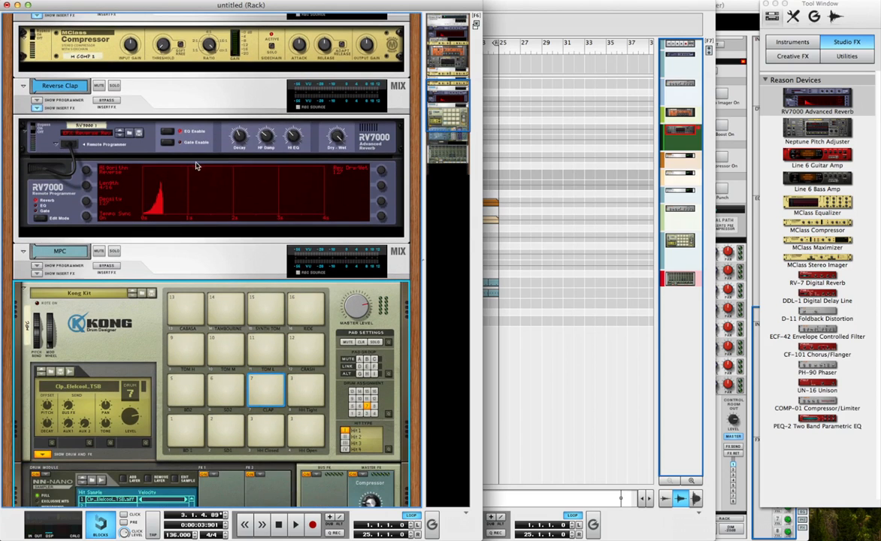
click(727, 6)
scroll(638, 262, right, 3)
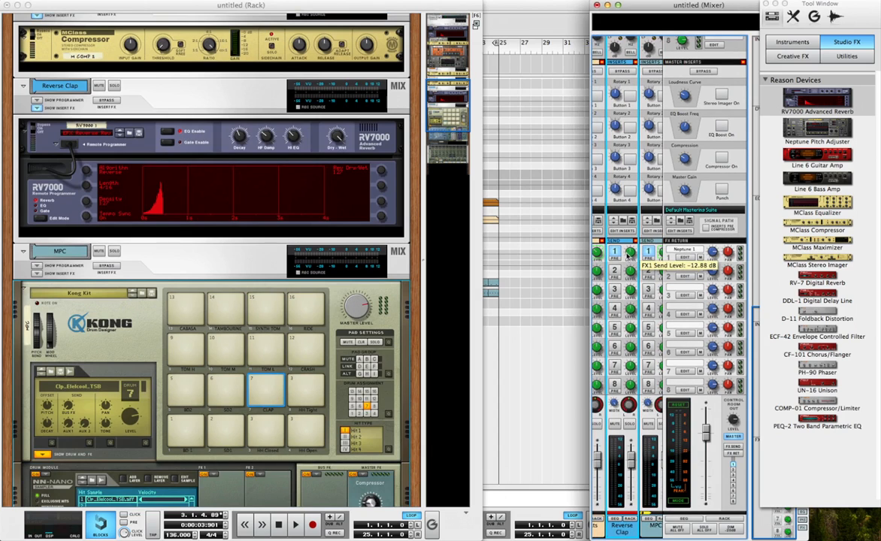
click(269, 379)
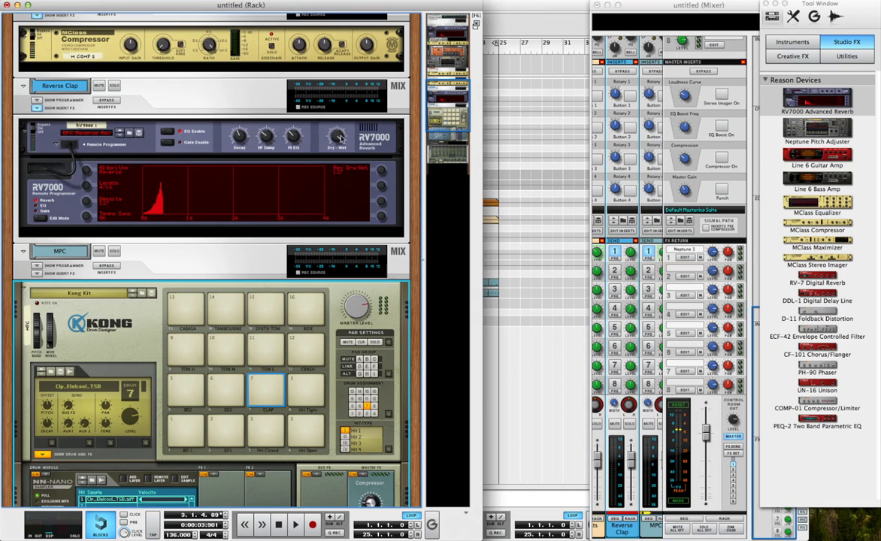
Lower the Rev Dry/Wet parameter in the RV7000's Remote Programmer and audition the Clap pad.
scroll(380, 212, down, 2)
scroll(280, 354, up, 3)
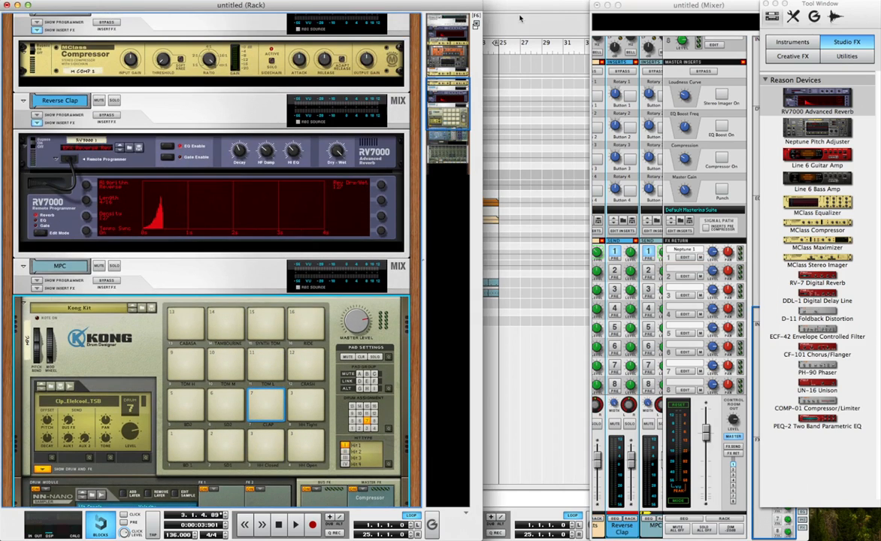
click(380, 193)
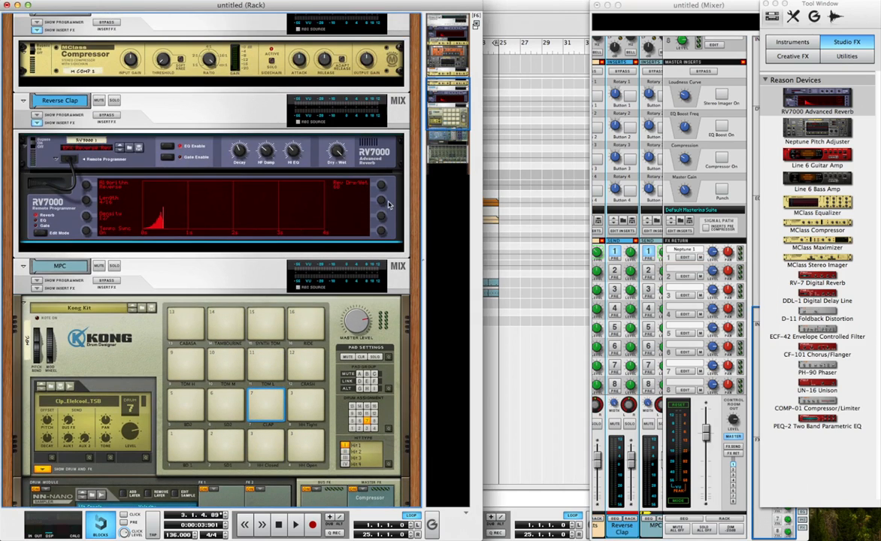
click(259, 399)
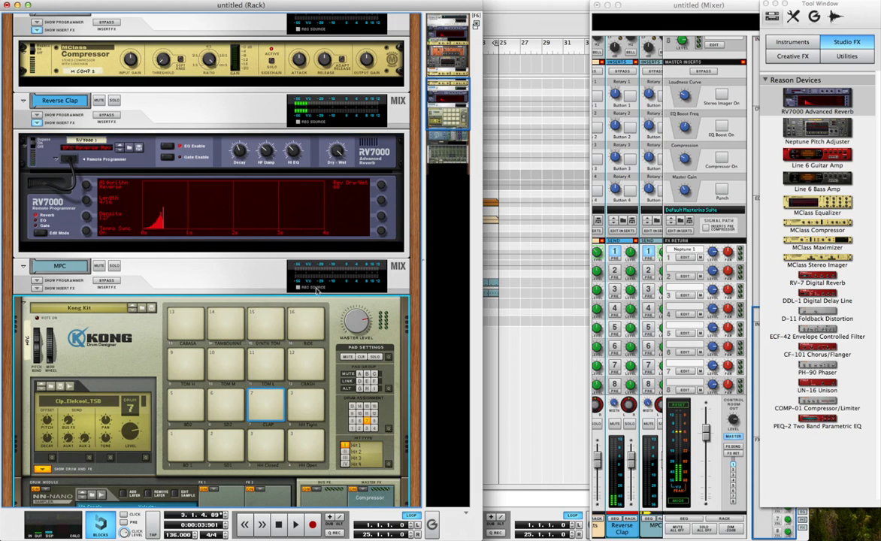
Switch to the sequencer, enlarge the tracks, and add a new note lane to the MPC Kong track.
click(533, 20)
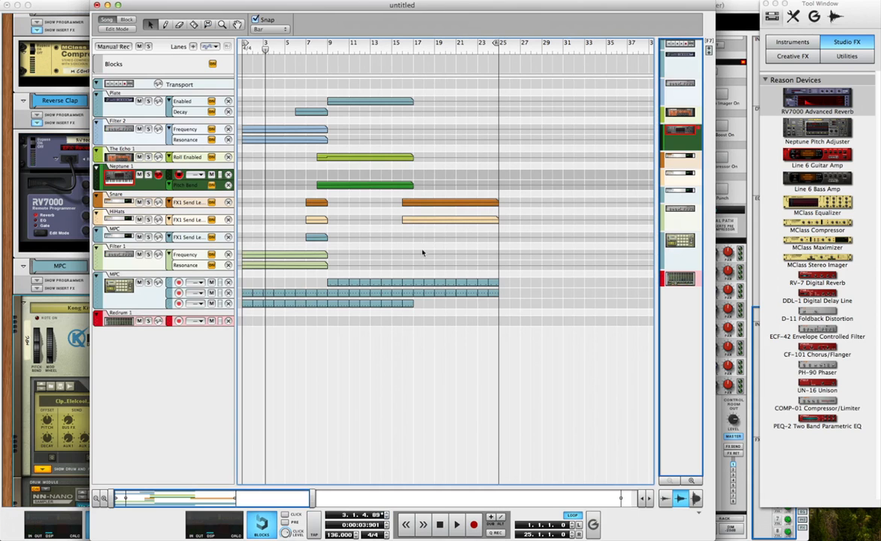
scroll(287, 275, up, 5)
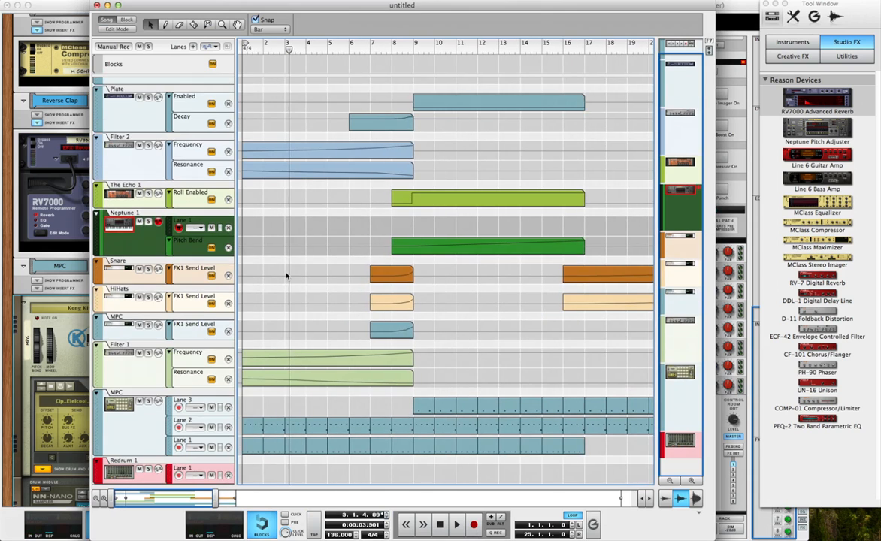
scroll(301, 231, up, 1)
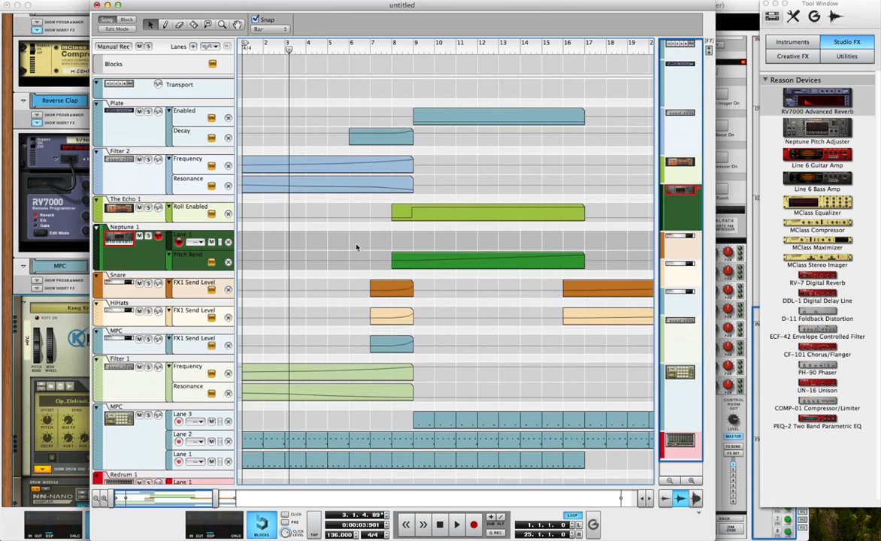
scroll(357, 247, down, 1)
scroll(357, 247, right, 3)
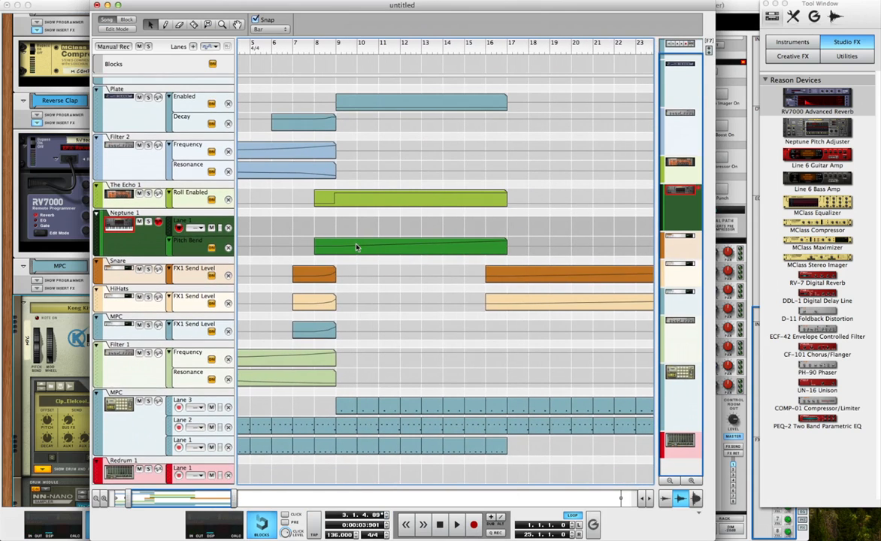
click(126, 405)
click(180, 46)
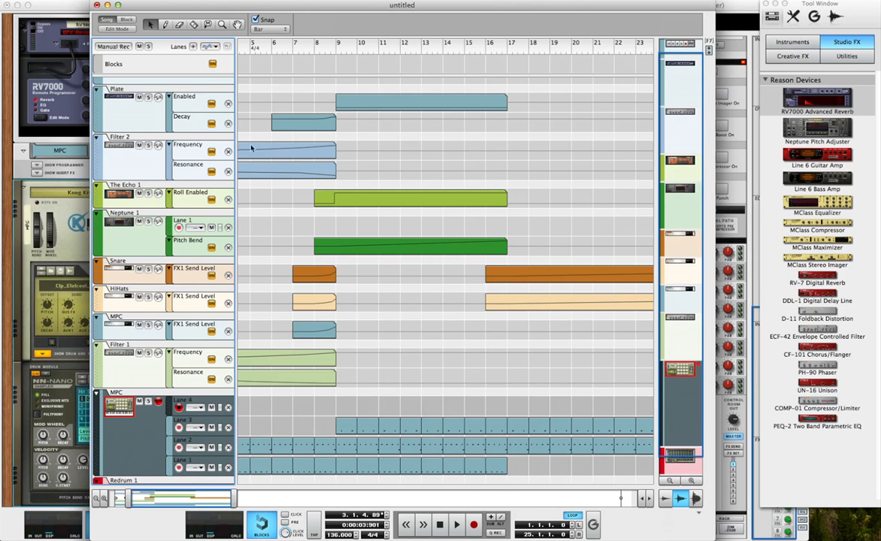
Draw a two-bar clip at bar 1 on the MPC's Lane 4, add a CLAP note at 2.3.1.0 and leave the clip.
scroll(326, 253, left, 3)
scroll(327, 253, down, 1)
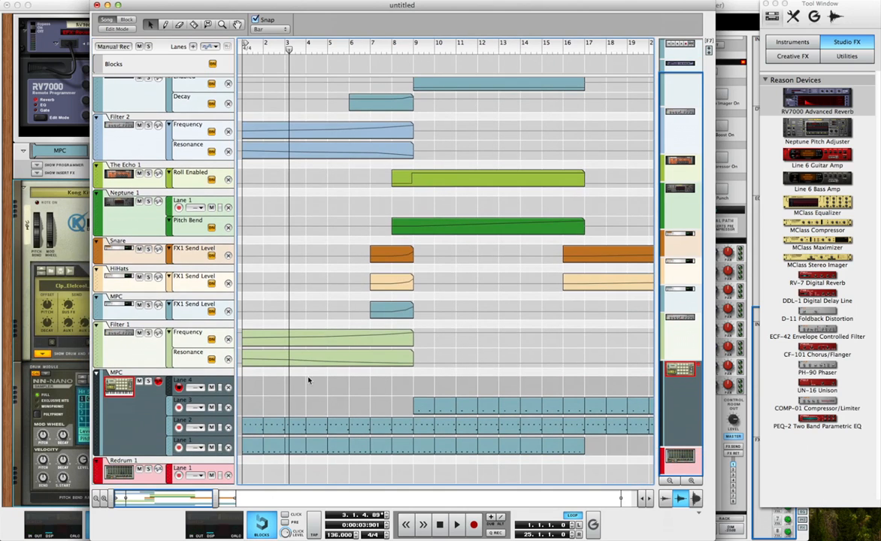
click(253, 384)
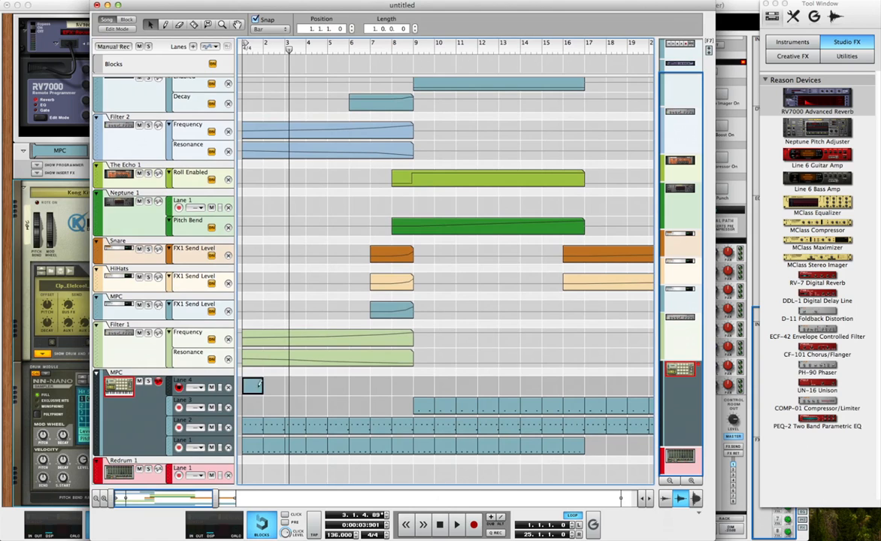
double_click(270, 383)
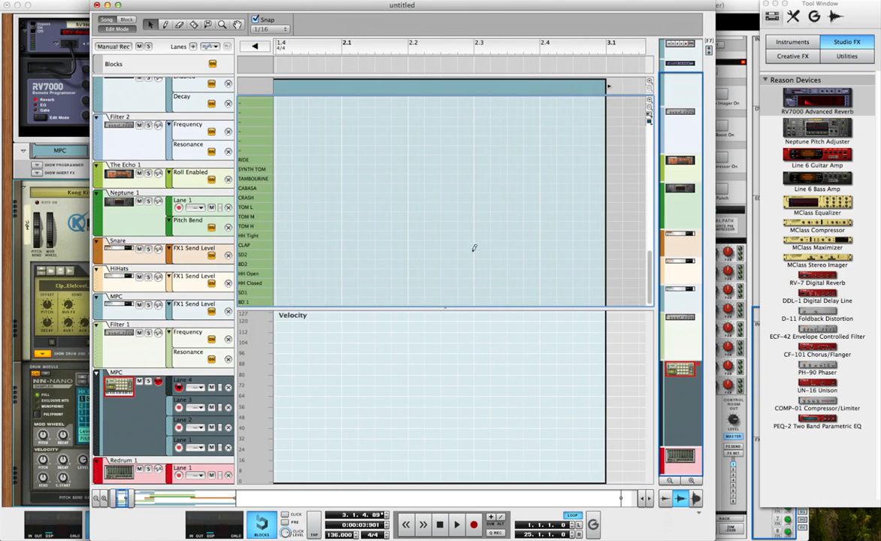
click(474, 248)
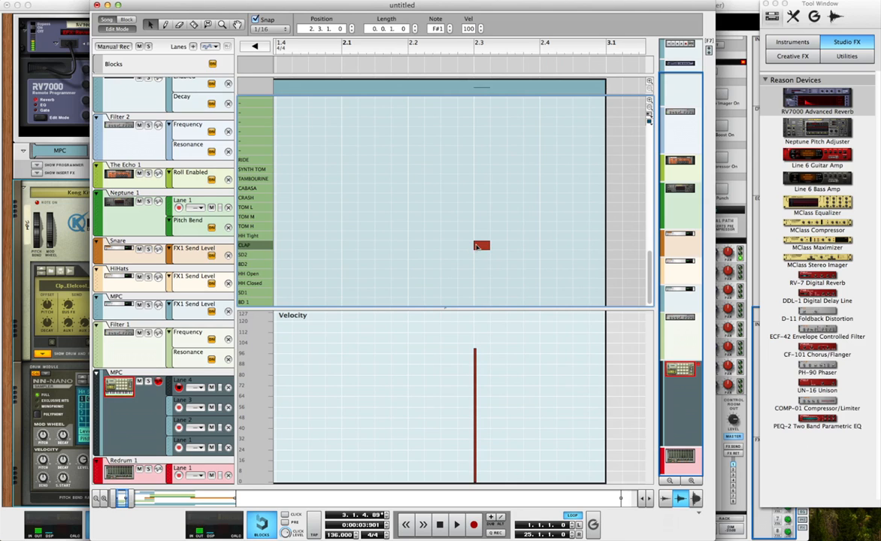
click(110, 28)
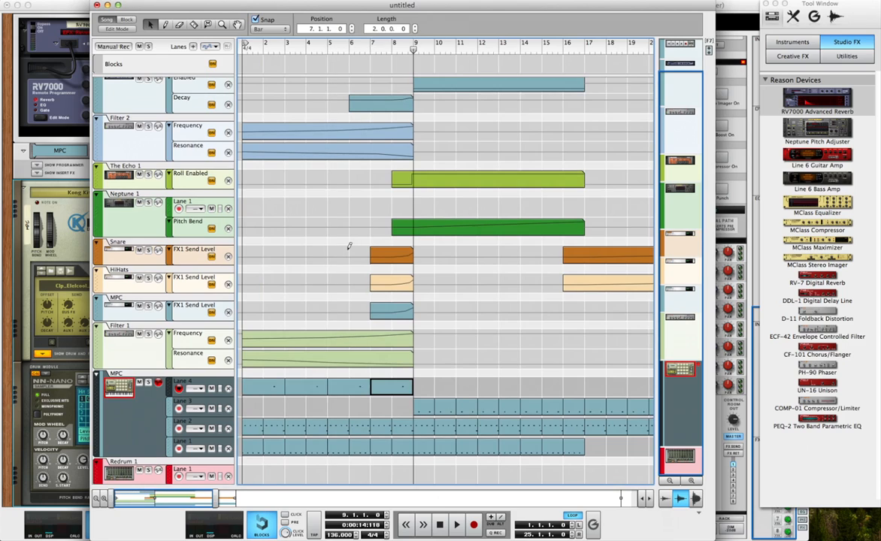
Repeat the two-bar clap clip on Lane 4 up to bar 9 and fill bars 9 to 17 with one-bar clap clips.
key(super+d)
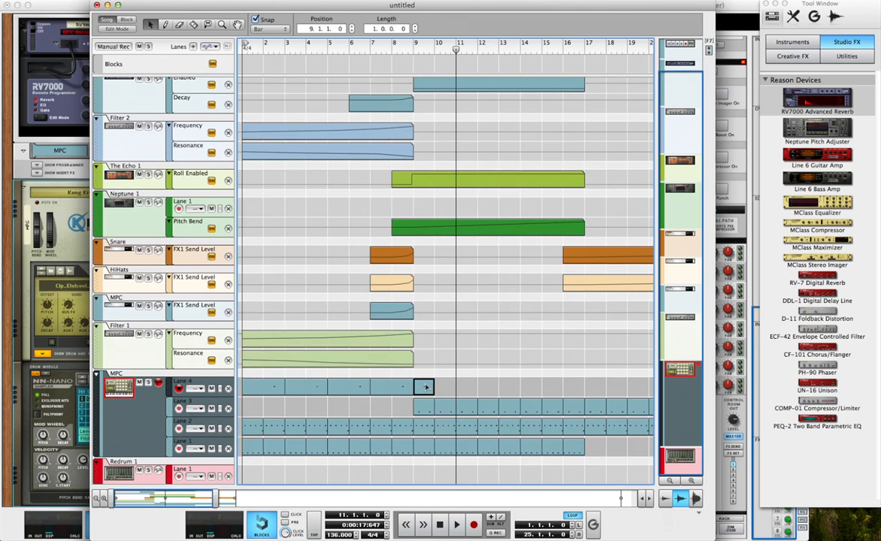
key(super+d)
key(super+d)
key(super+d)
key(super+d)
key(super+d)
key(super+d)
key(super+d)
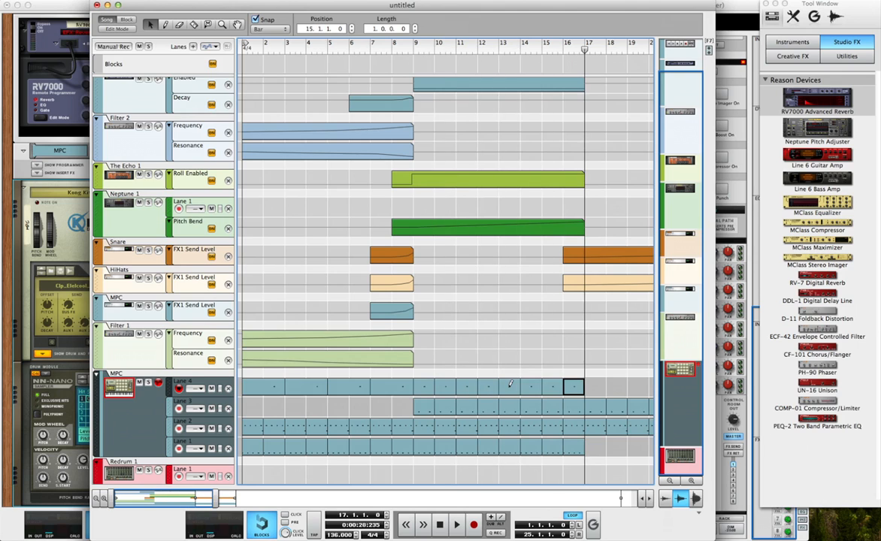
Fill Lane 4 from bar 17 to bar 25 with copies of the two-bar clap clip.
scroll(510, 384, right, 5)
key(super+d)
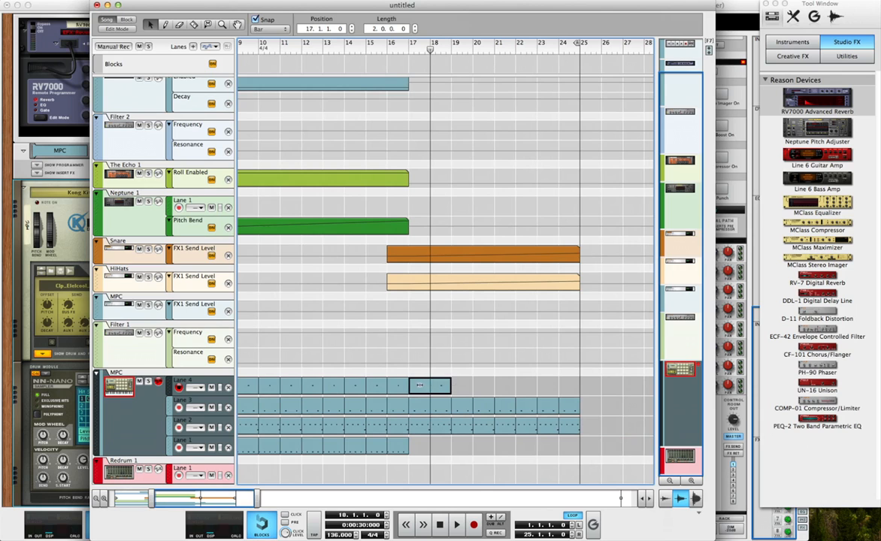
key(super+d)
key(super+d)
key(super+d)
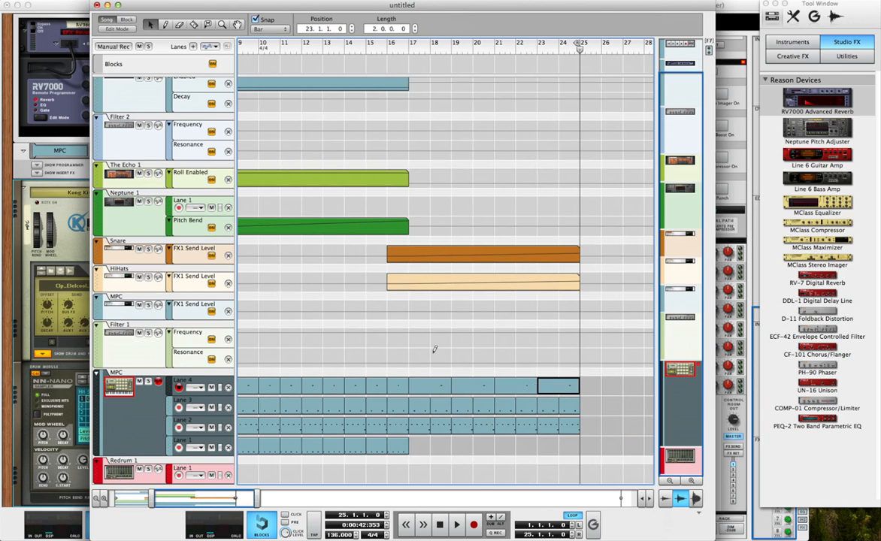
Play the full arrangement from bar 1, check the Kong drum kit in the rack during playback, and return to the sequencer.
scroll(422, 339, down, 5)
scroll(422, 342, left, 5)
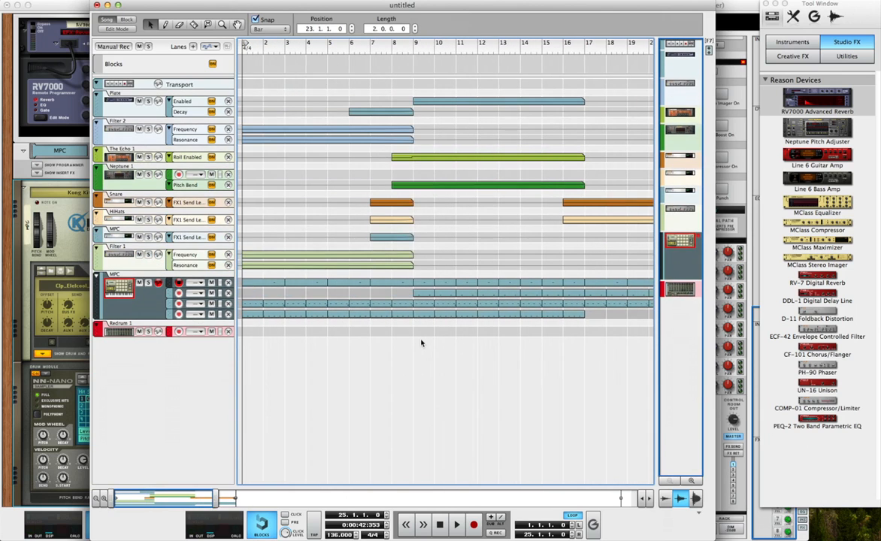
scroll(421, 343, down, 2)
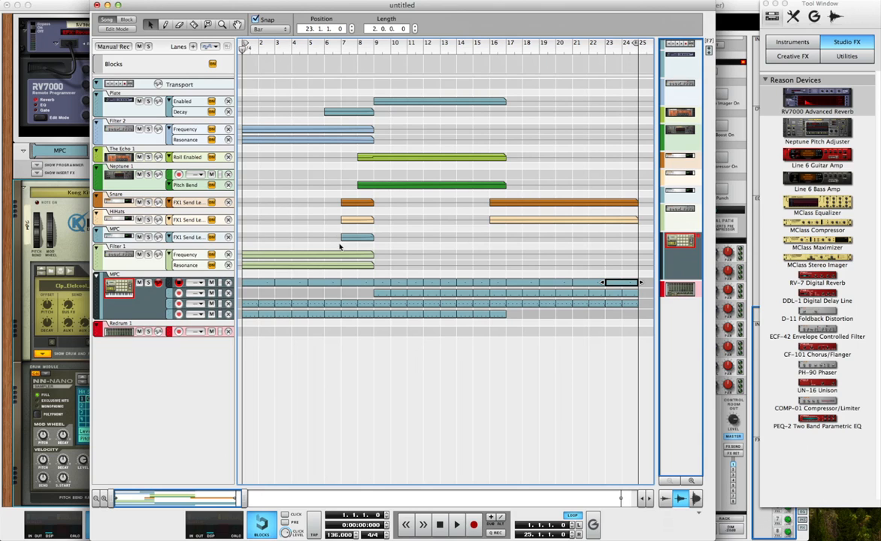
key(space)
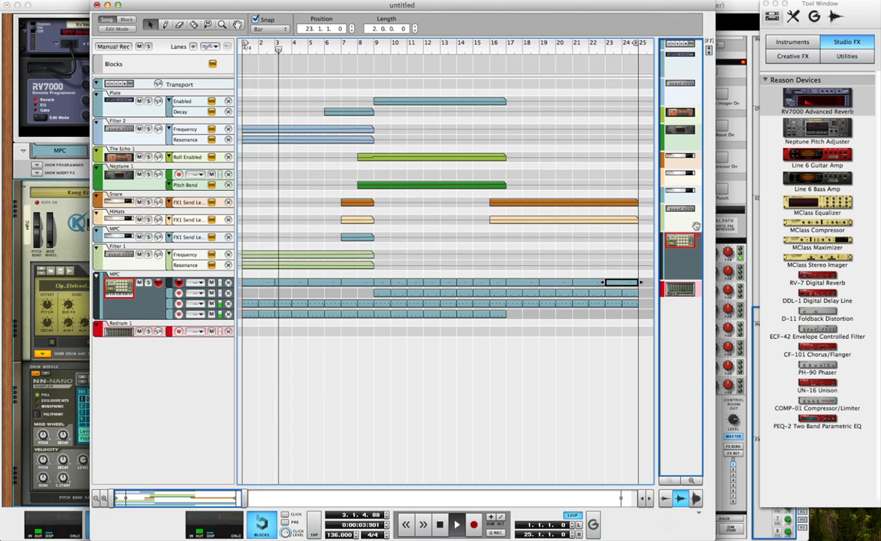
click(70, 231)
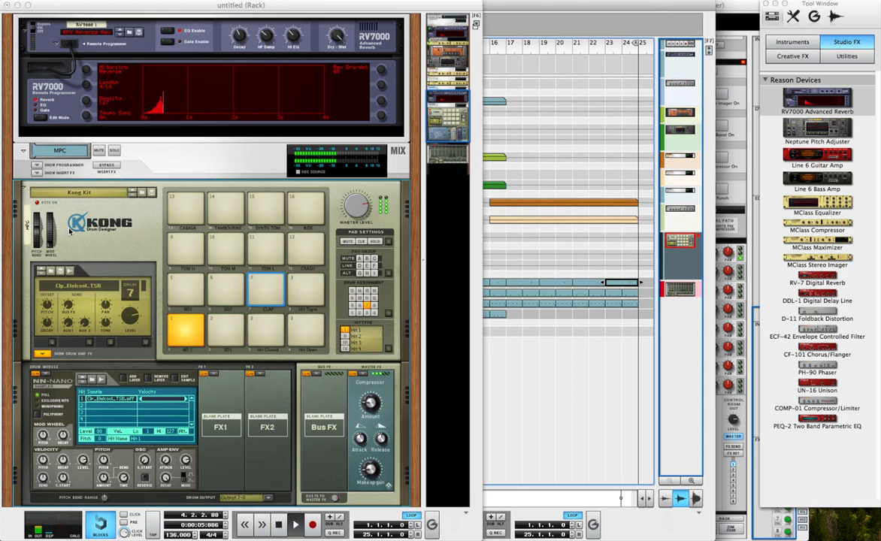
mouse_move(137, 319)
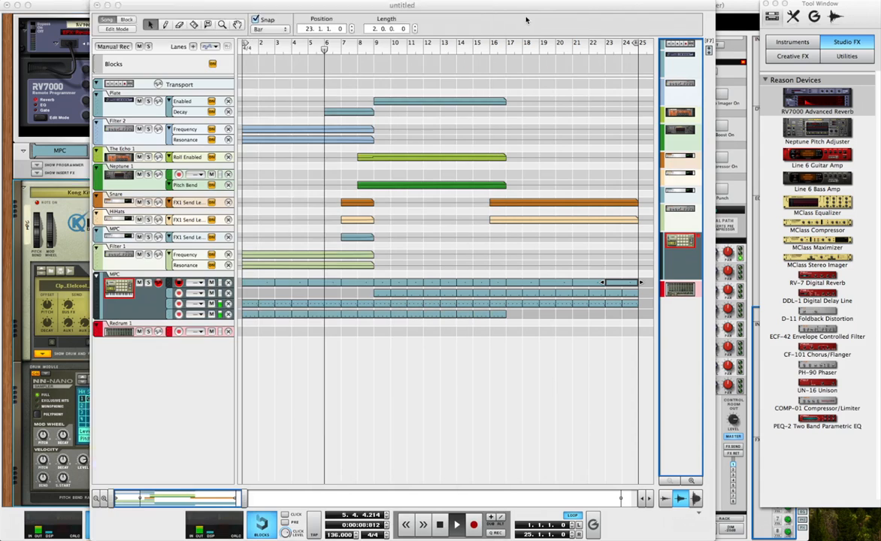
click(526, 20)
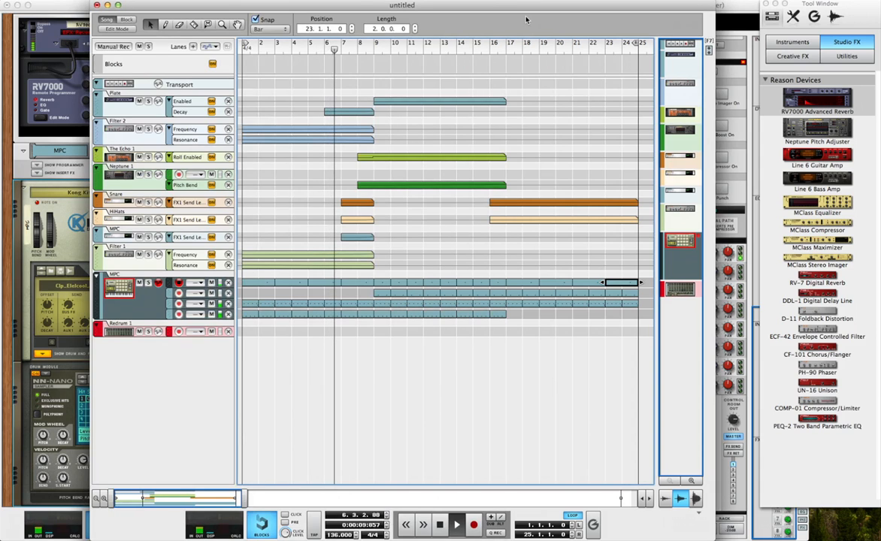